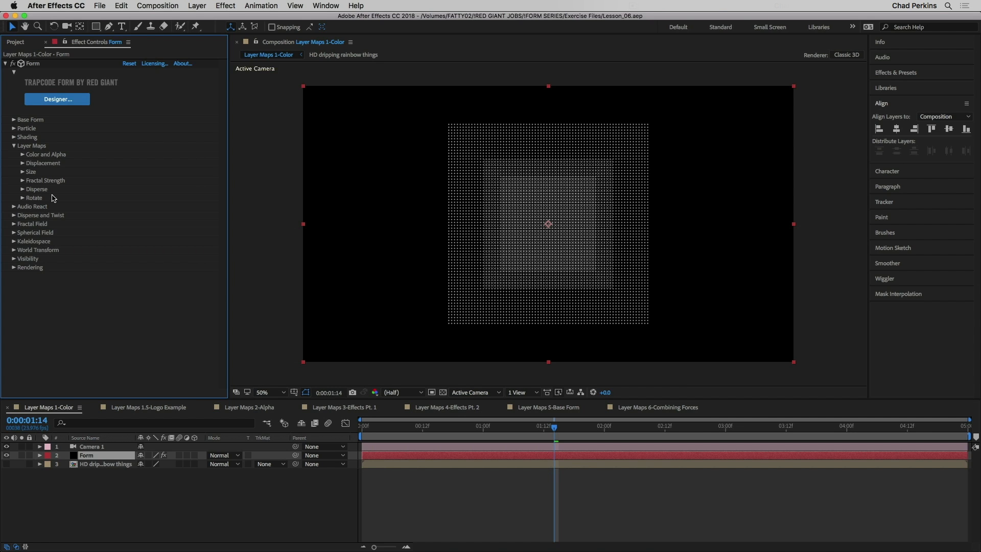
# - Open the HD dripping rainbow things composition and preview its animation from the start
pyautogui.doubleClick(107, 464)
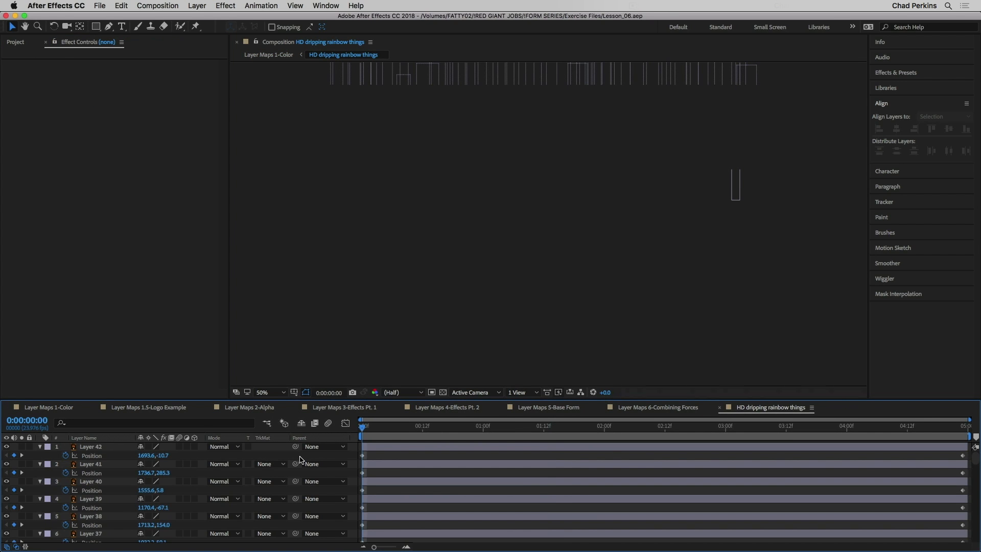
pyautogui.press('Home')
pyautogui.press('space')
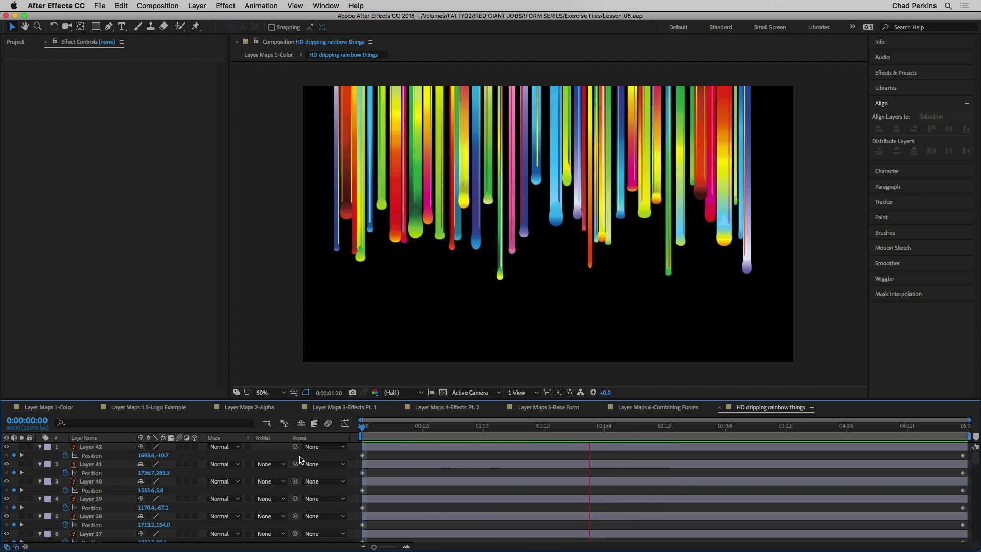
pyautogui.press('space')
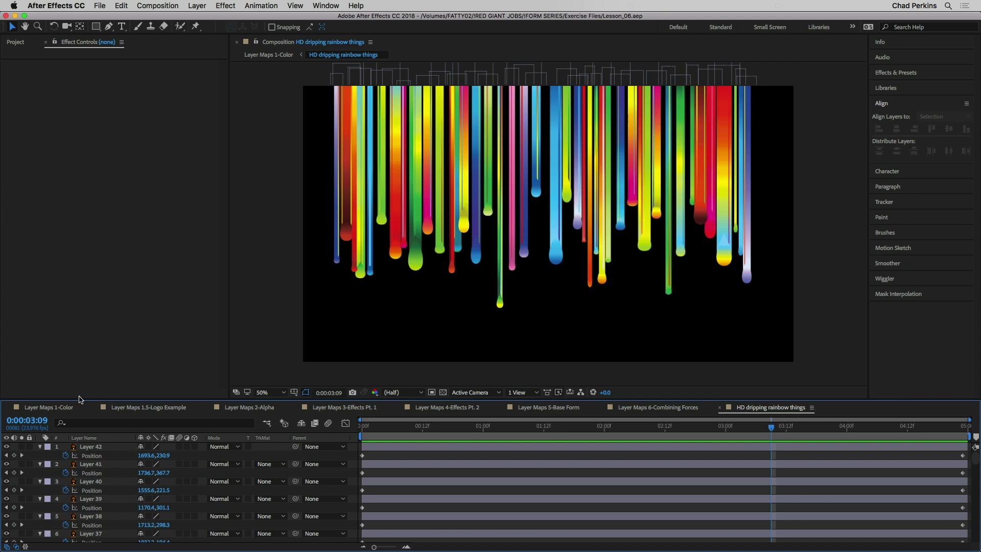
# - Back in Layer Maps 1-Color, set the Form layer's Color and Alpha map layer to HD dripping rainbow things
pyautogui.click(51, 409)
pyautogui.click(94, 456)
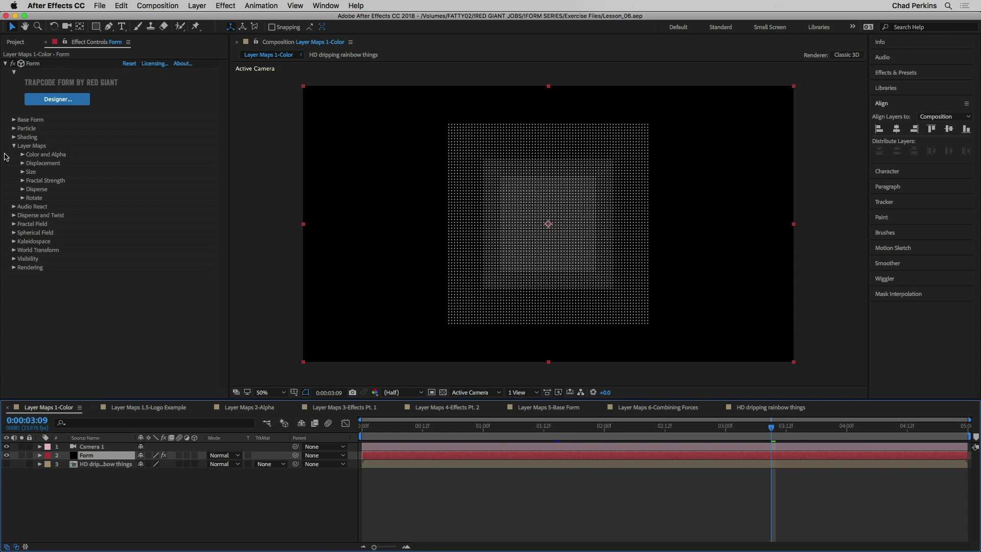
pyautogui.click(22, 155)
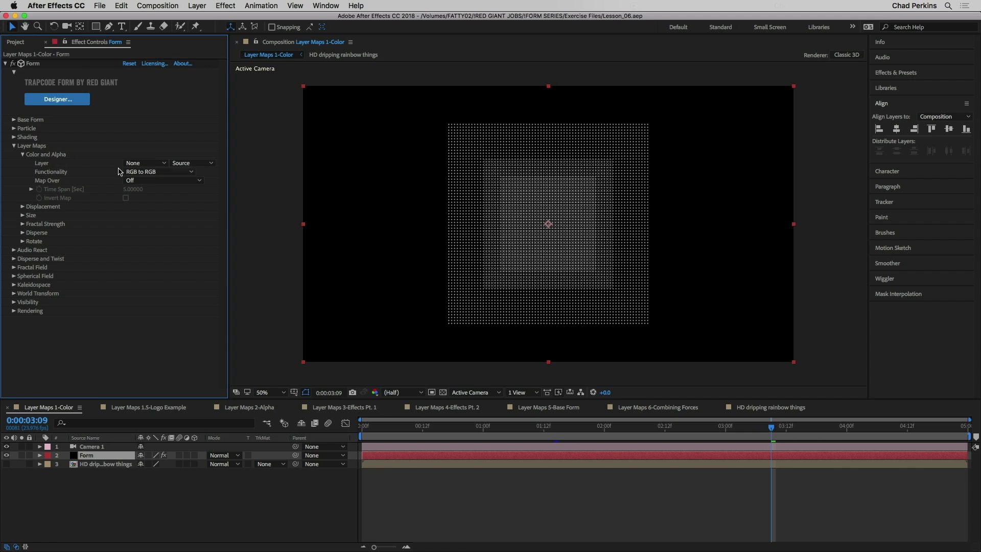
pyautogui.click(140, 164)
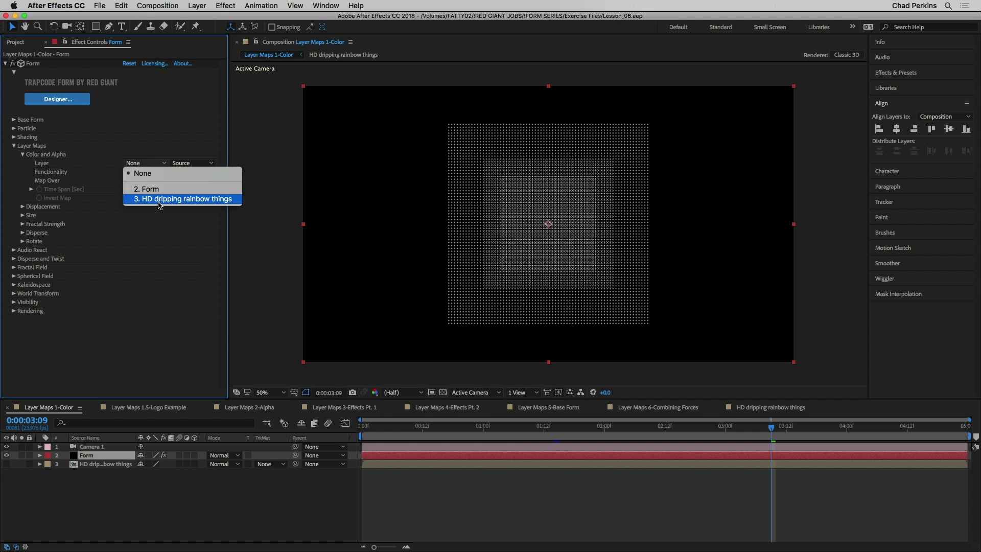
pyautogui.click(200, 203)
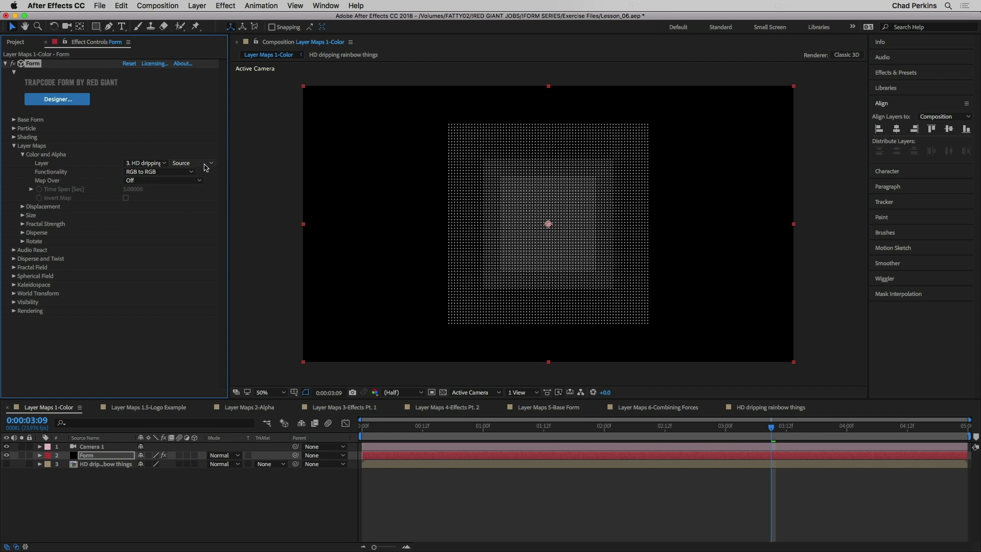
pyautogui.click(205, 164)
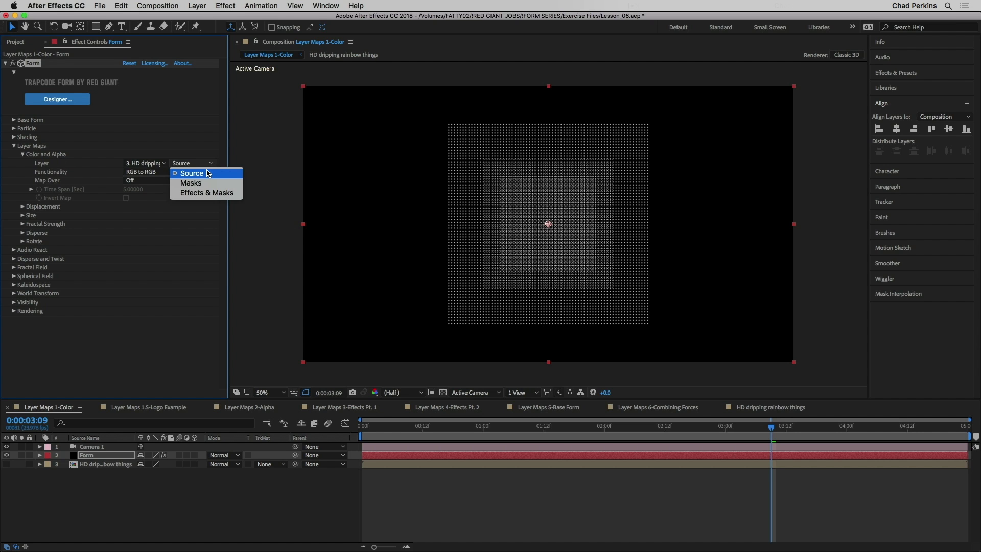
pyautogui.click(203, 148)
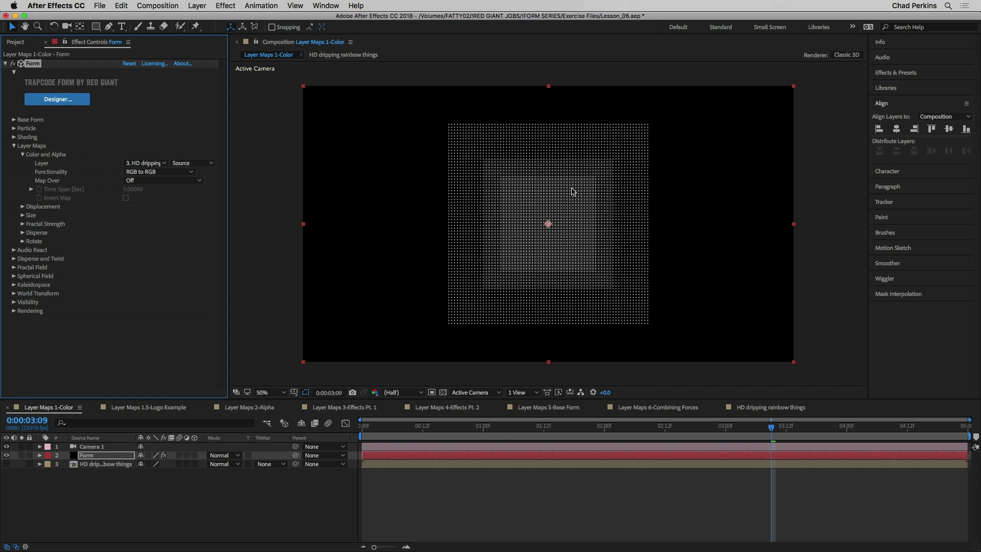
pyautogui.click(137, 181)
pyautogui.click(104, 206)
# - Switch the Base Form size to XYZ Individual with Size X 1350, Size Y 920 and Size Z 70
pyautogui.click(14, 120)
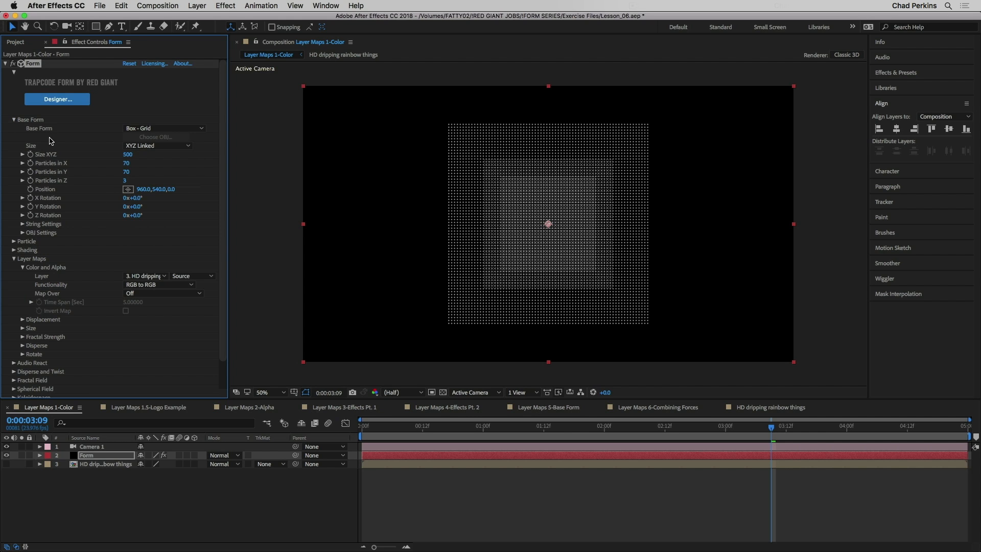
pyautogui.click(154, 147)
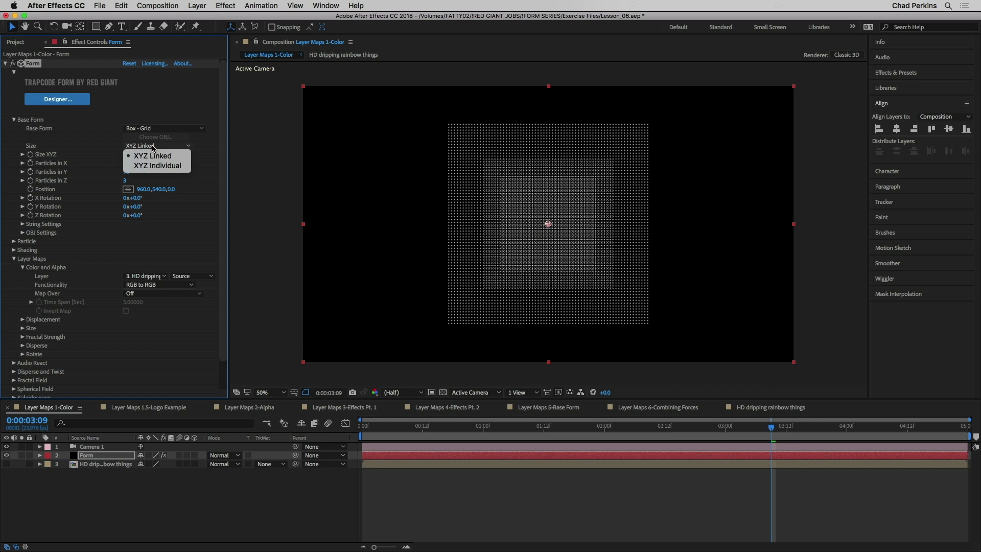
pyautogui.click(157, 166)
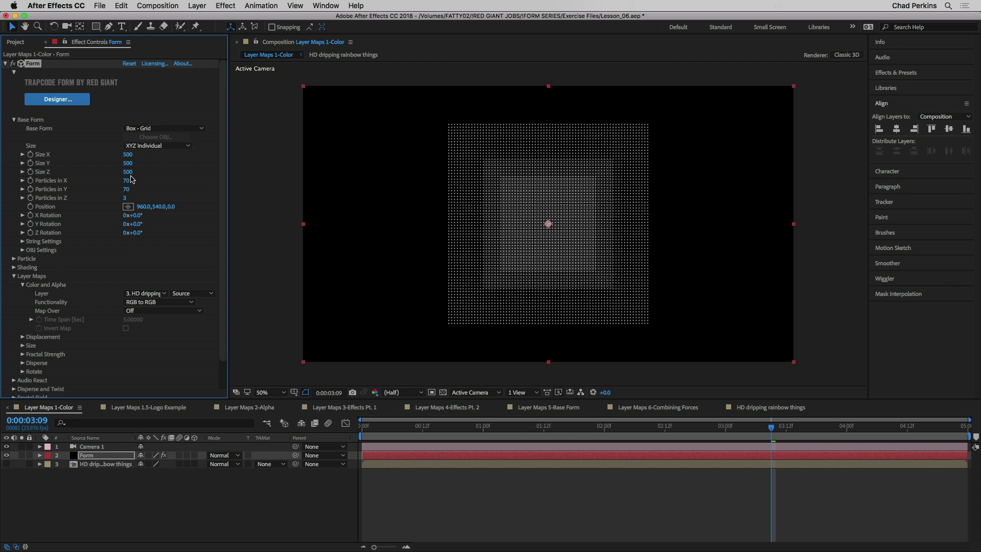
pyautogui.moveTo(126, 173); pyautogui.dragTo(149, 162)
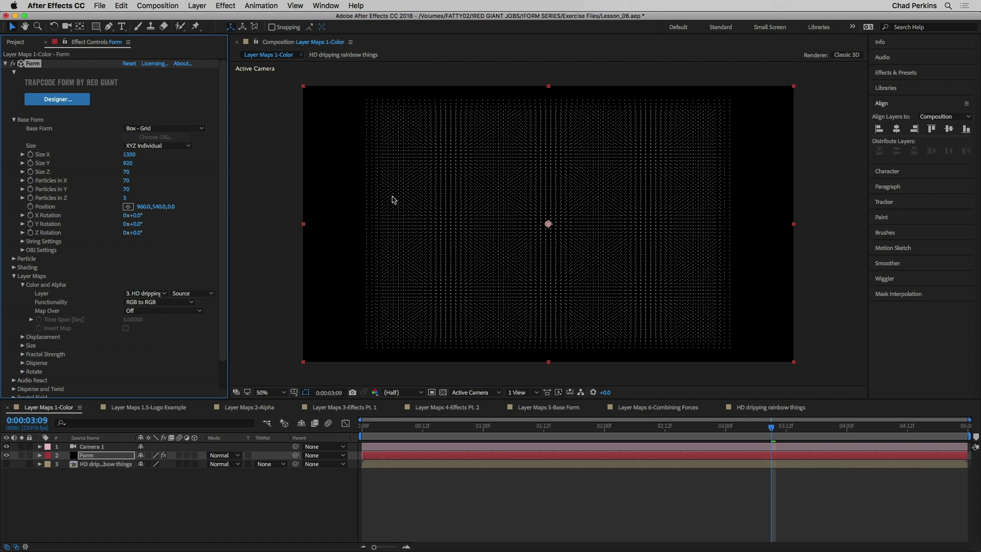
pyautogui.scroll(-2, 88, 252)
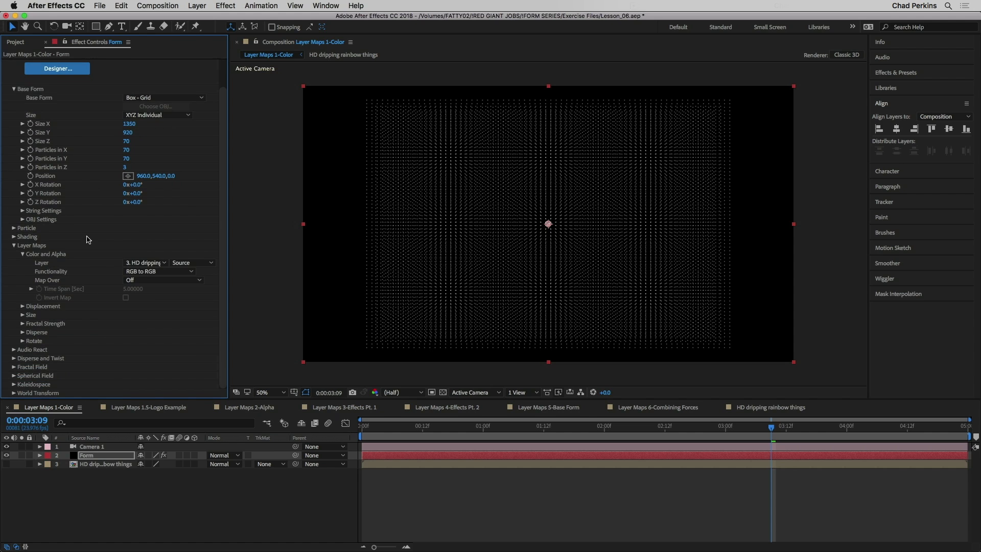
pyautogui.click(15, 90)
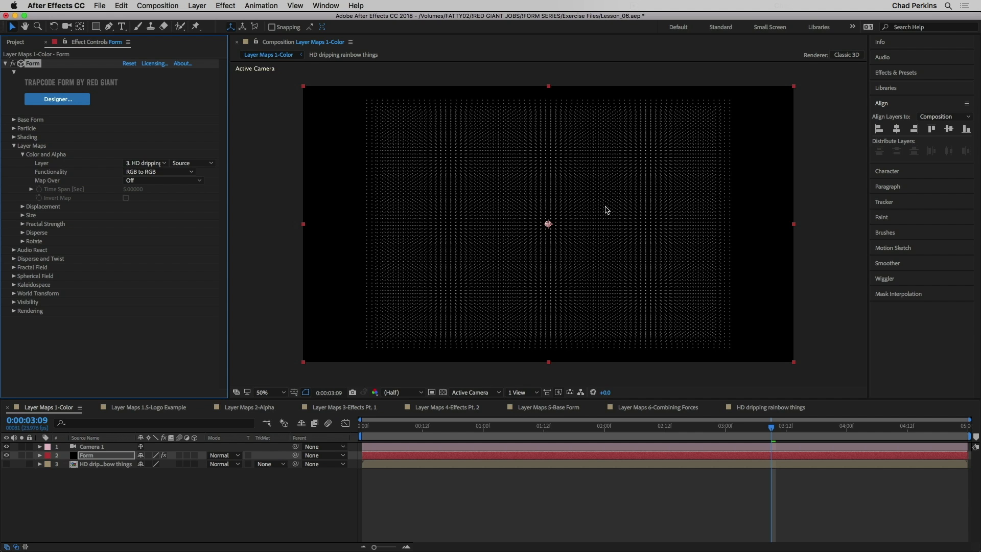
# - Change Form's particle color to a bright red
pyautogui.click(14, 129)
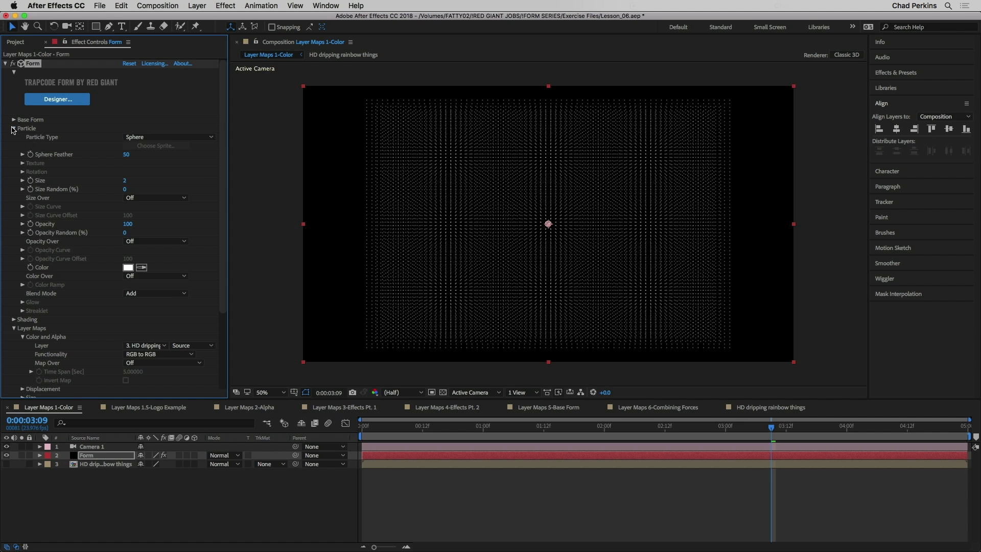
pyautogui.click(127, 267)
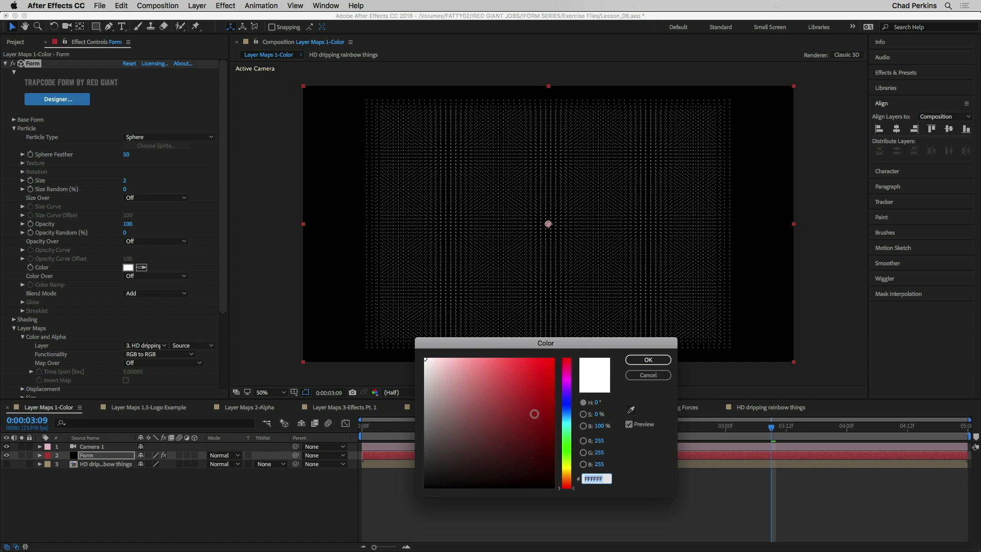
pyautogui.click(553, 363)
pyautogui.click(647, 361)
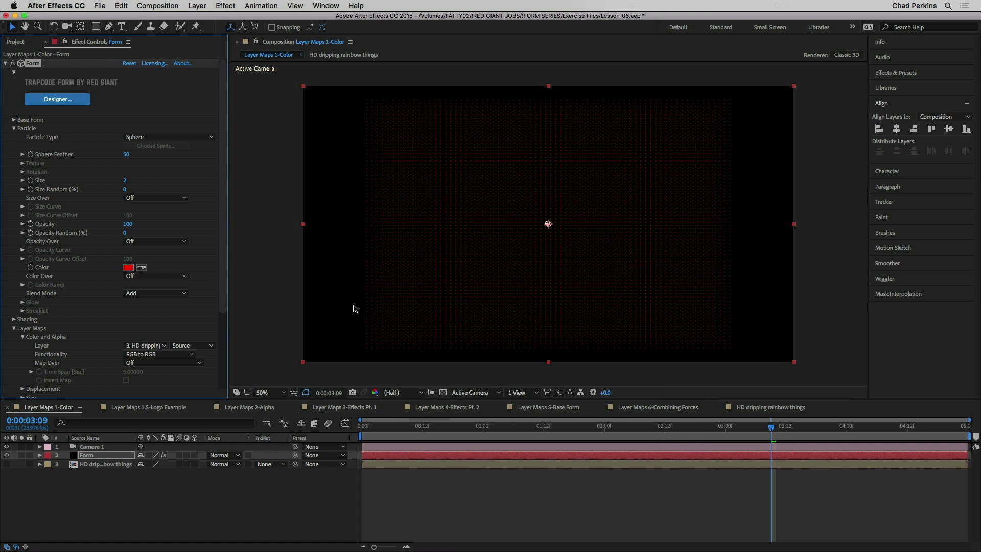
# - Set the Color and Alpha layer map's Map Over option to XY
pyautogui.click(14, 128)
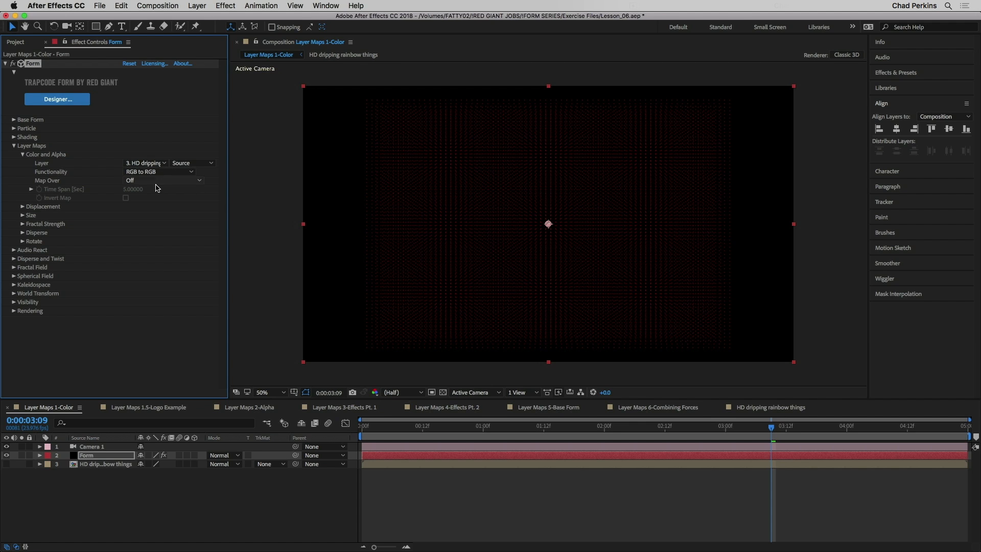
pyautogui.click(137, 181)
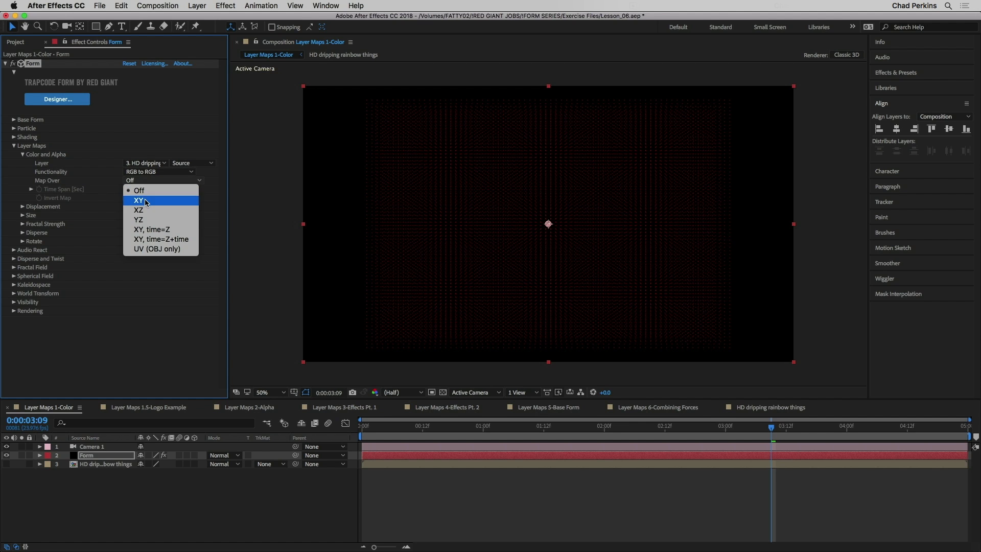
pyautogui.click(146, 201)
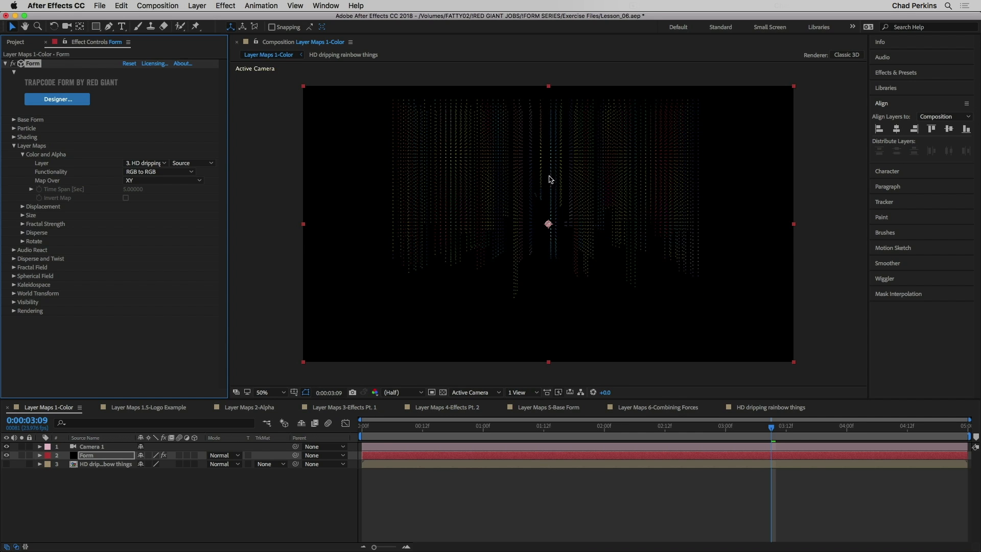
# - Increase the Base Form grid to 101 particles in X and 300 in Y, and reduce Size Z to 30
pyautogui.click(14, 120)
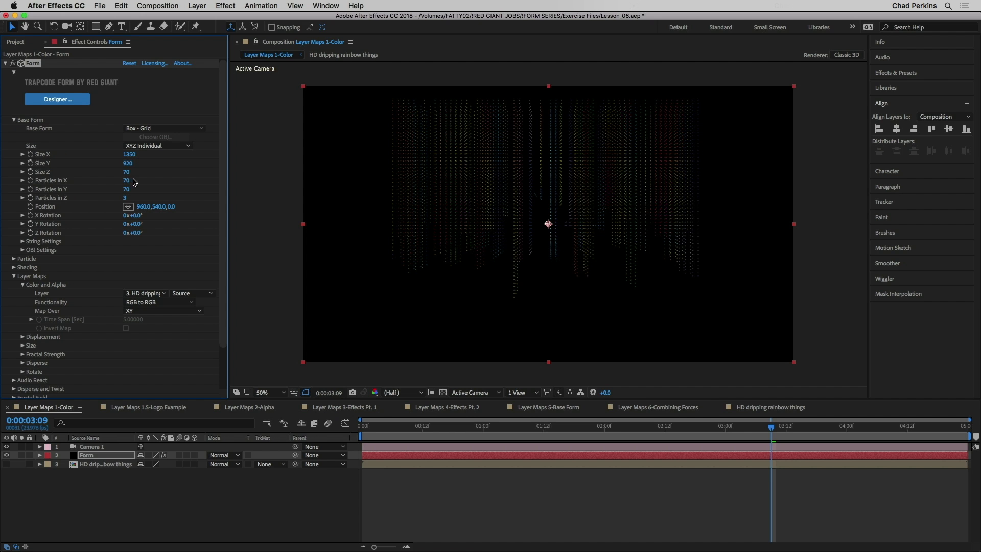
pyautogui.moveTo(131, 181); pyautogui.dragTo(239, 186)
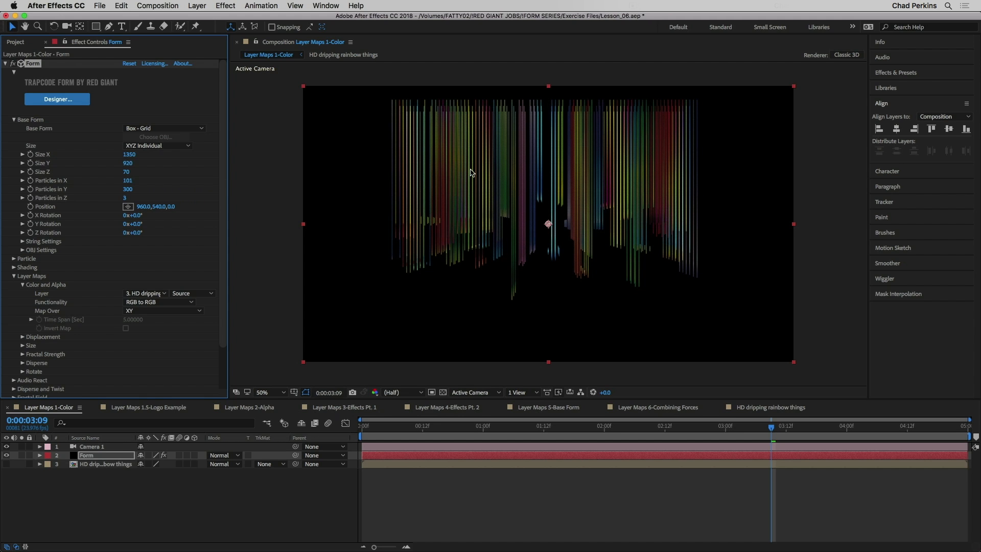
pyautogui.click(127, 172)
pyautogui.write('30')
pyautogui.press('Return')
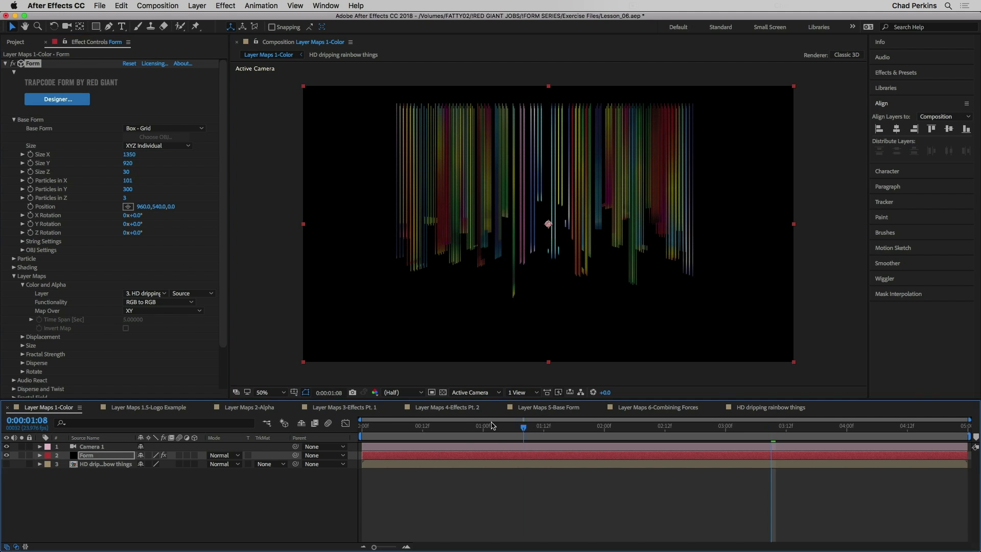
# - Preview the color-mapped particle animation from the start of the composition
pyautogui.click(363, 427)
pyautogui.press('space')
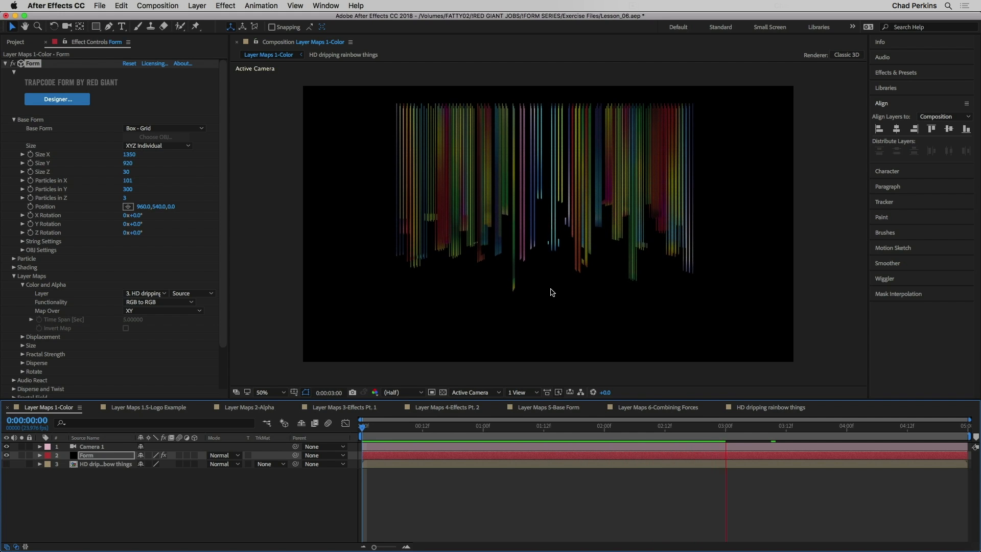
pyautogui.press('space')
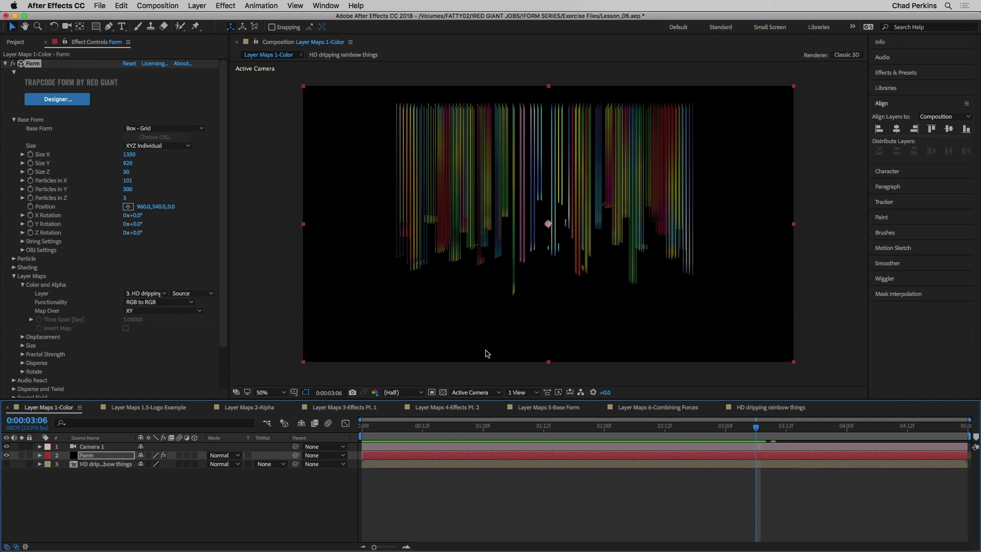
# - Set the Color and Alpha map's Functionality to RGBA to RGBA, checking the result against the transparency grid
pyautogui.click(444, 393)
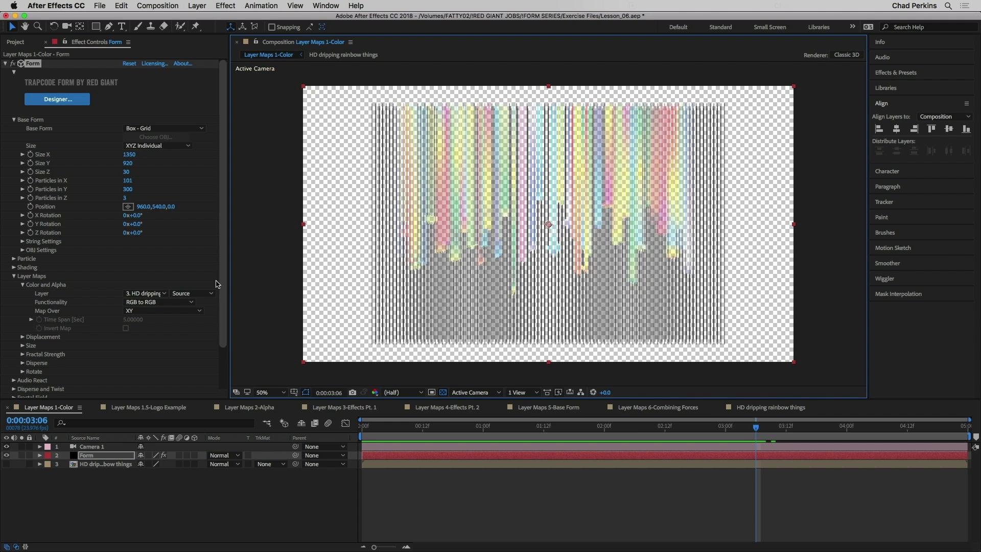
pyautogui.scroll(-2, 146, 295)
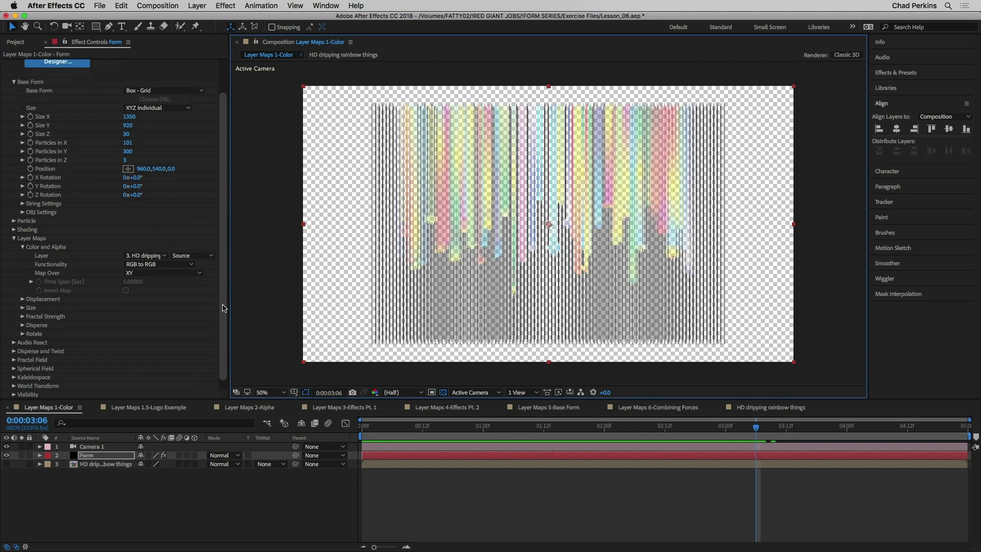
pyautogui.click(160, 266)
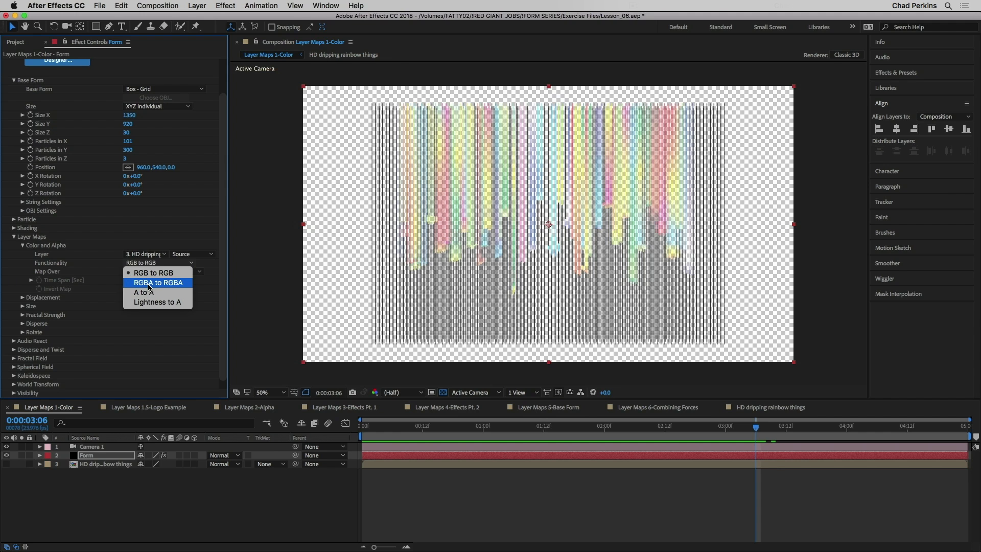
pyautogui.click(173, 287)
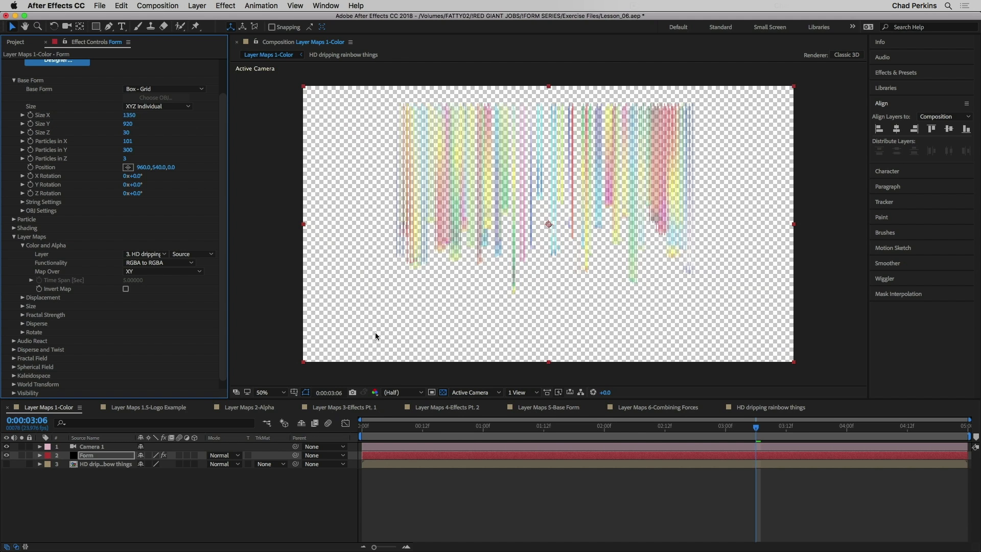
pyautogui.click(444, 393)
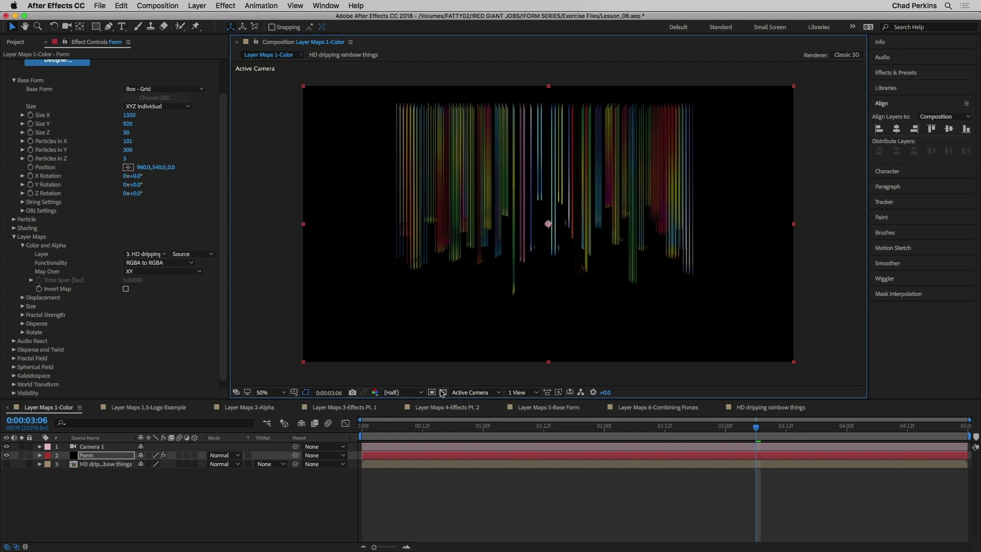
# - Scrub through the Layer Maps 1-Color timeline to examine the color-mapped particles, stopping at 0:00:00:21
pyautogui.moveTo(430, 432); pyautogui.dragTo(352, 420)
pyautogui.moveTo(471, 422)
pyautogui.mouseDown()
pyautogui.moveTo(679, 423)
pyautogui.moveTo(387, 403)
pyautogui.moveTo(372, 427)
pyautogui.moveTo(737, 434)
pyautogui.moveTo(390, 428)
pyautogui.moveTo(470, 427)
pyautogui.mouseUp()
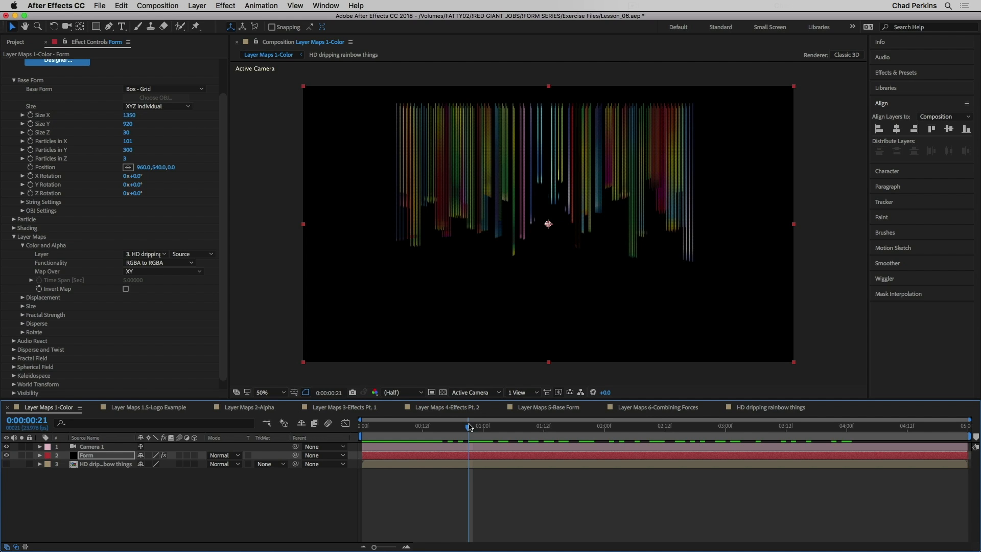
# - Try a Twist of -5 and, separately, a Disperse of 97 on the color-mapped form, restoring both to 0
pyautogui.click(13, 350)
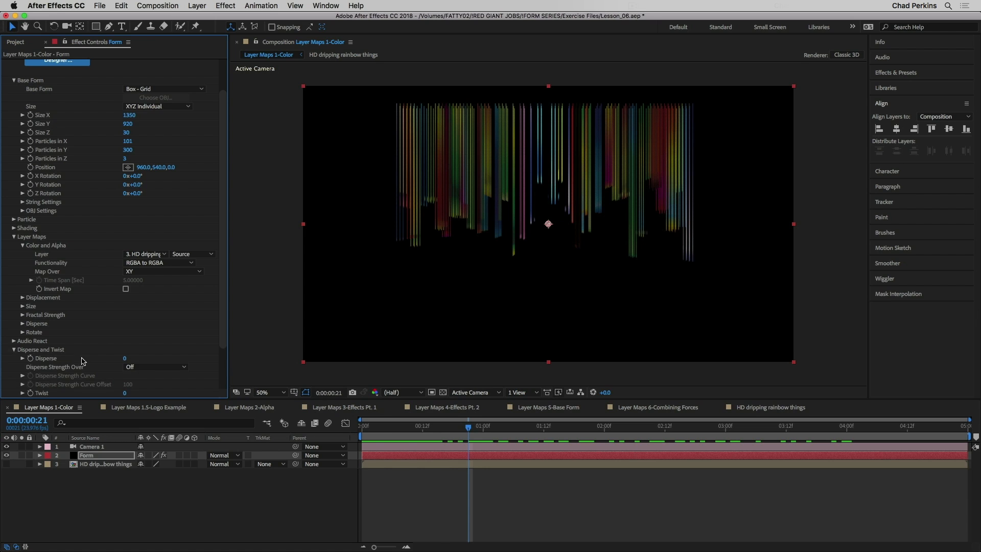
pyautogui.scroll(-1, 14, 245)
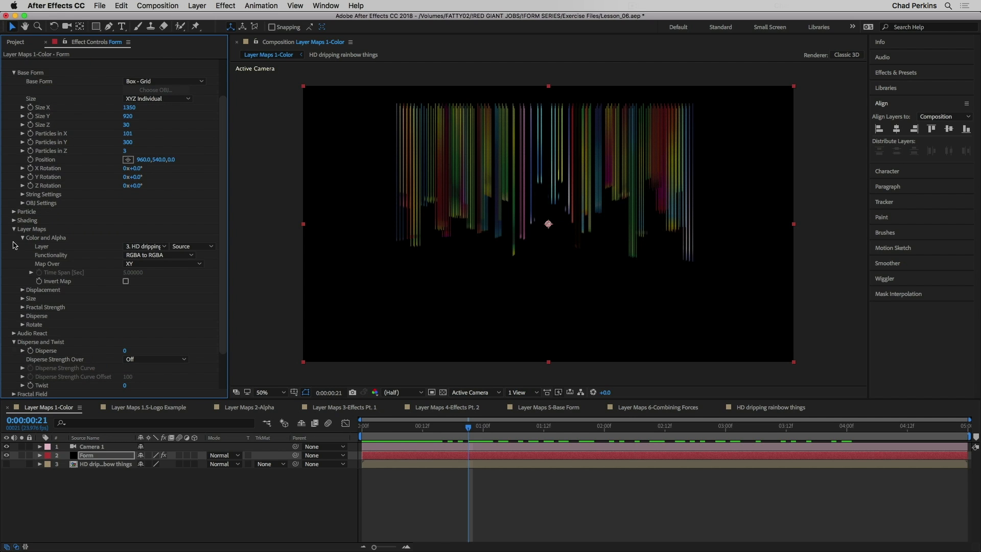
pyautogui.click(14, 230)
pyautogui.click(14, 119)
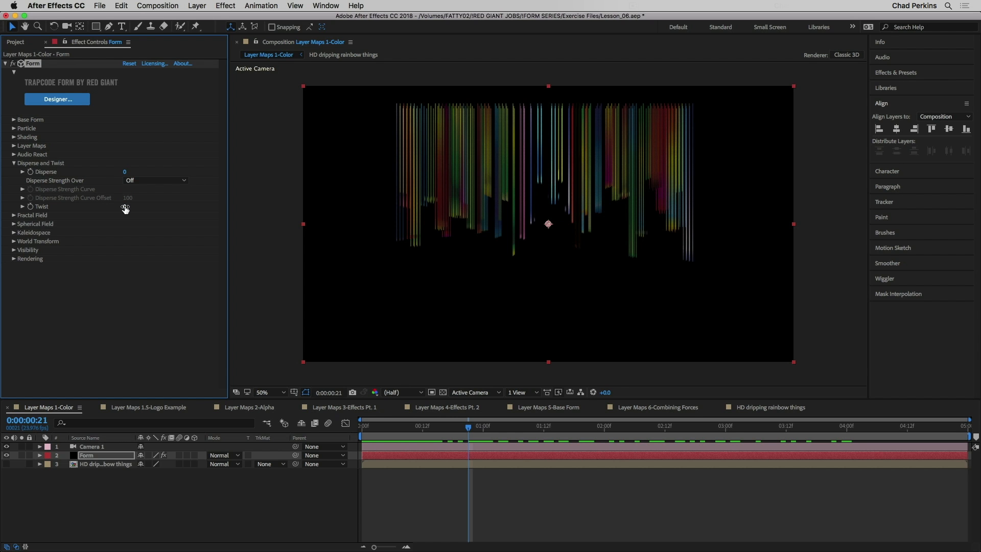
pyautogui.moveTo(139, 206); pyautogui.dragTo(106, 219)
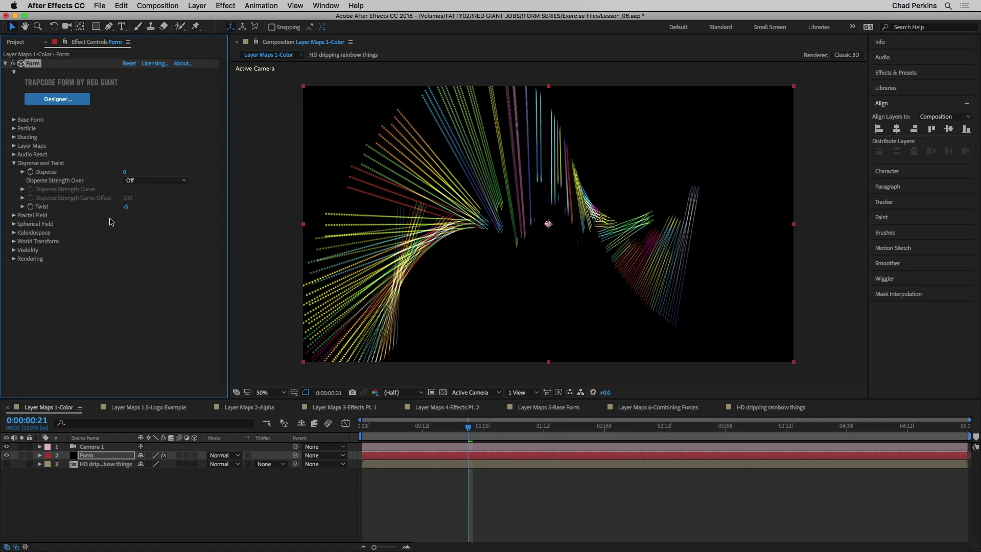
pyautogui.moveTo(130, 171); pyautogui.dragTo(175, 168)
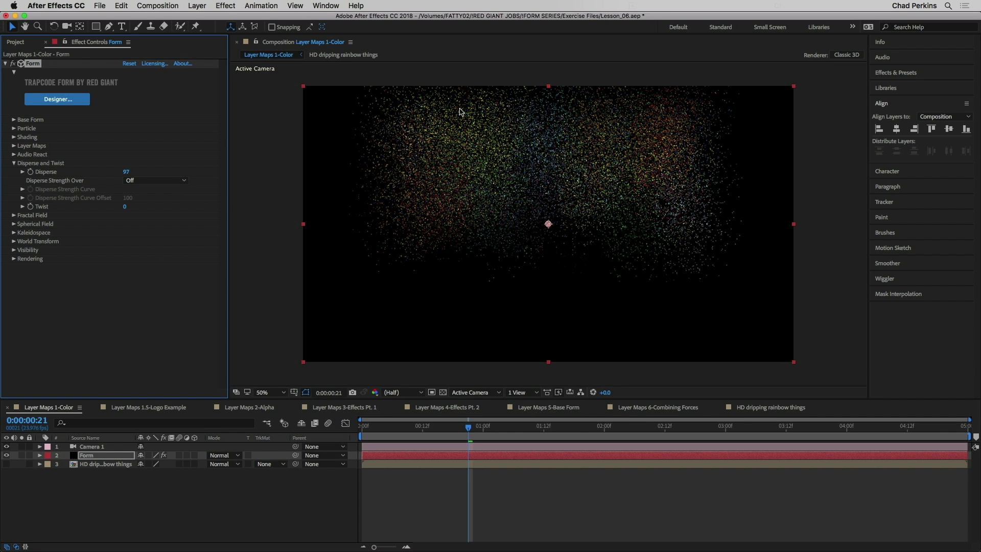
pyautogui.click(15, 163)
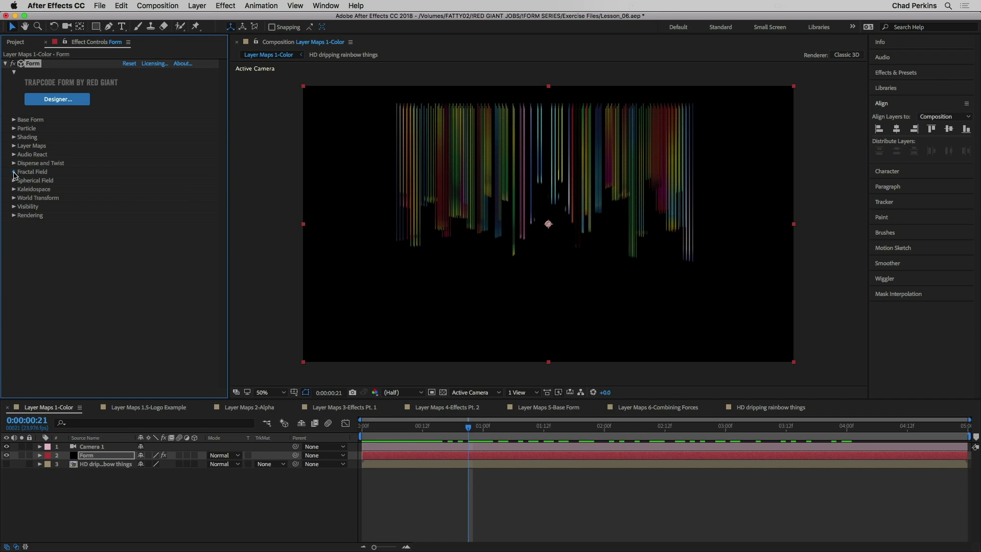
# - Try a Fractal Field Displace of 160 on the form, and undo it
pyautogui.click(14, 173)
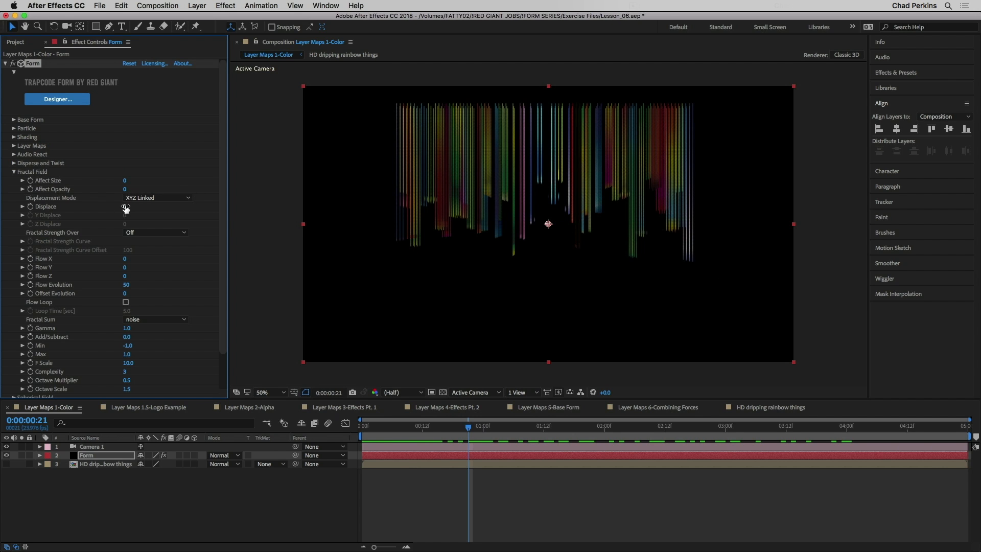
pyautogui.moveTo(132, 206); pyautogui.dragTo(203, 198)
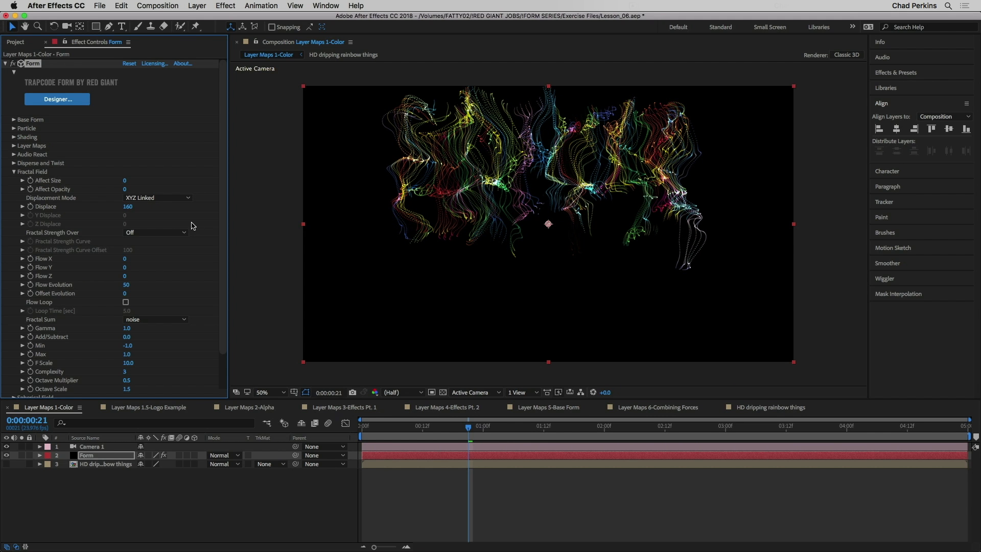
pyautogui.hotkey('ctrl', 'z')
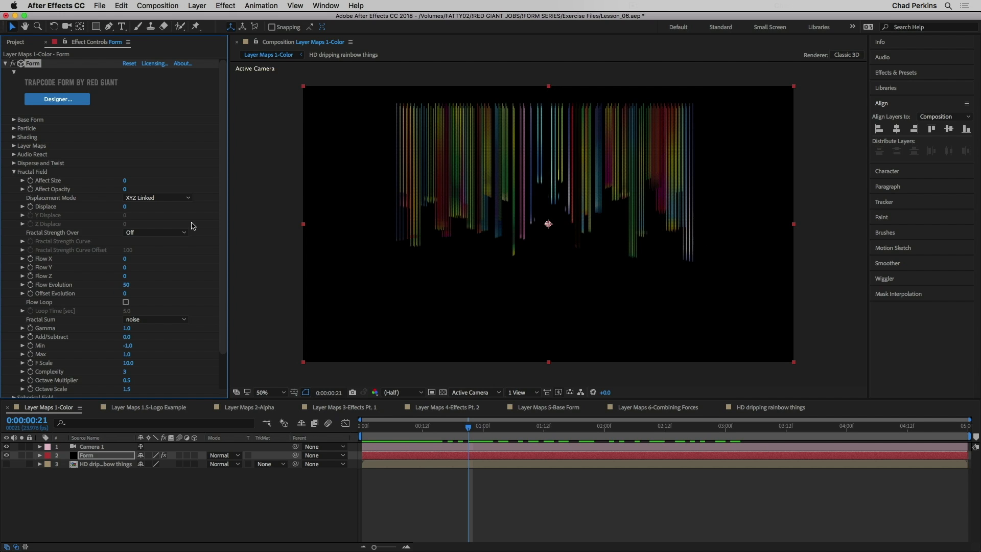
# - Open the Layer Maps 1.5-Logo Example composition and preview its colorful logo animation from the start
pyautogui.click(149, 409)
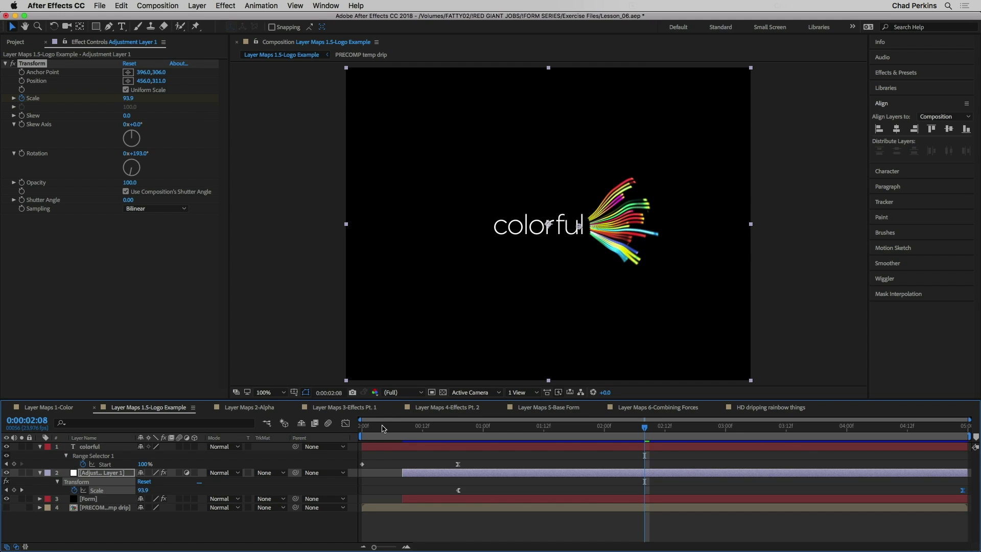
pyautogui.press('Home')
pyautogui.click(283, 523)
pyautogui.press('space')
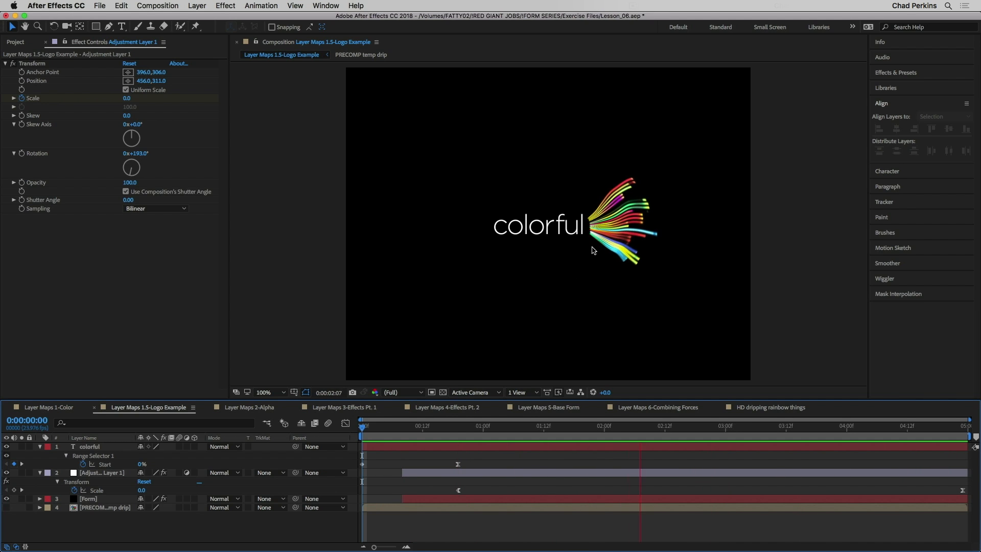
pyautogui.press('space')
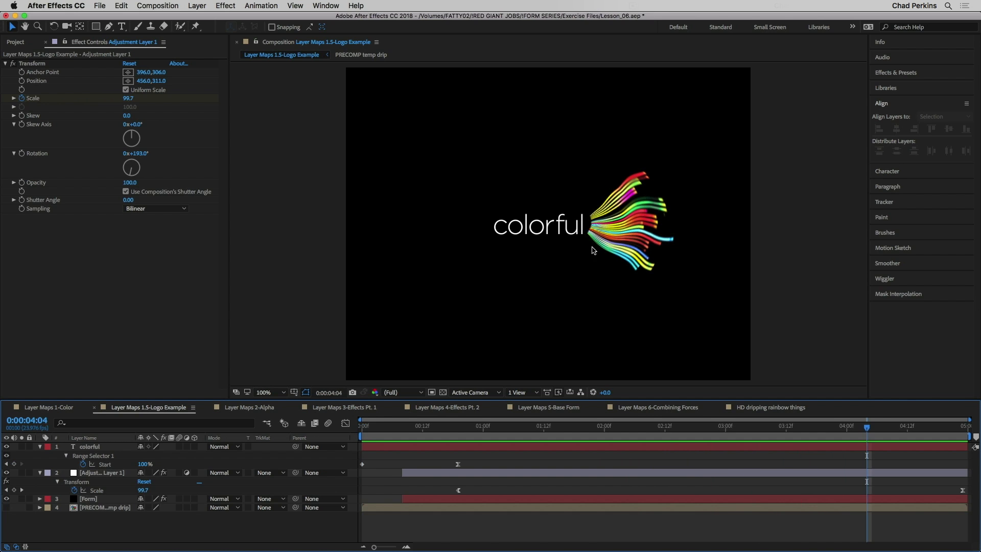
pyautogui.press('space')
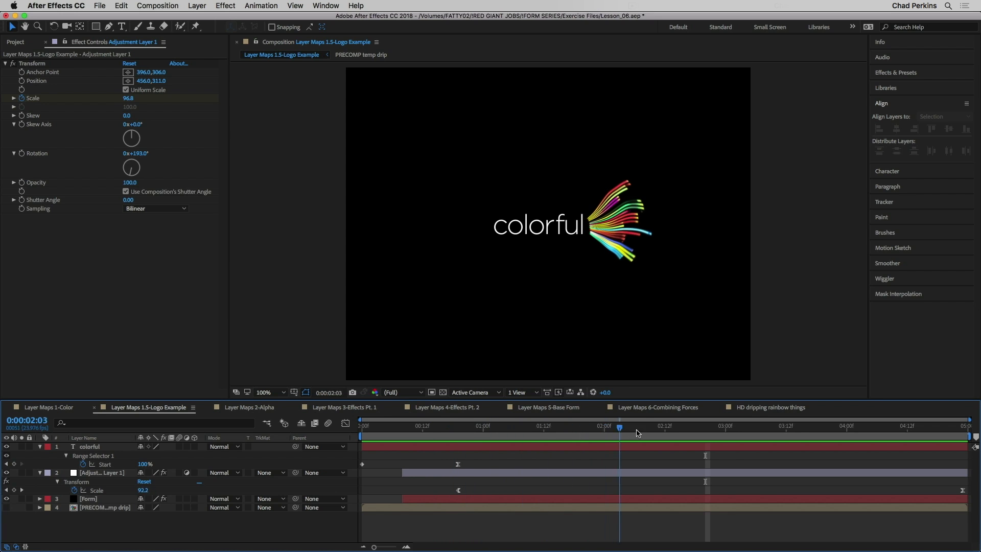
pyautogui.press('space')
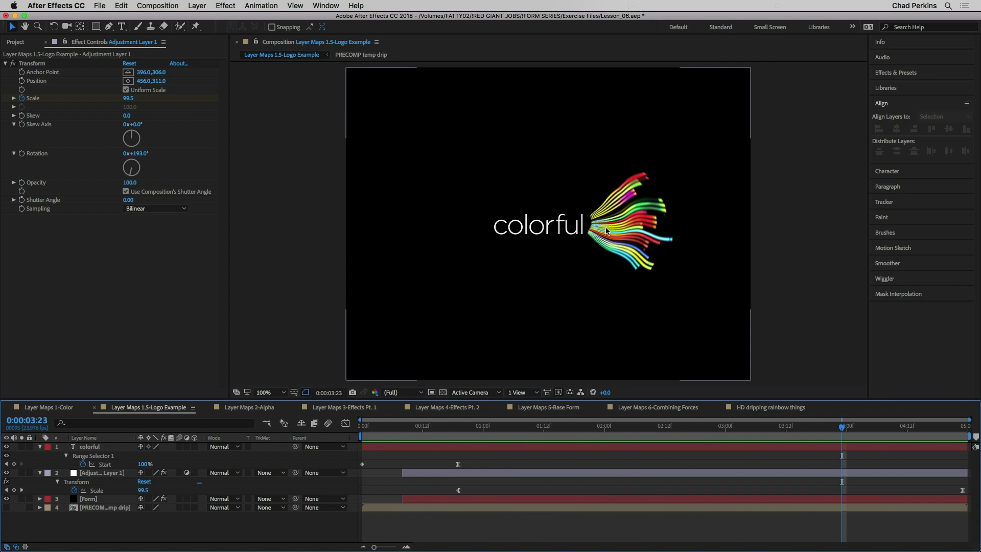
# - Open the Layer Maps 2-Alpha composition and briefly show the fence.psd layer to examine its artwork
pyautogui.click(249, 407)
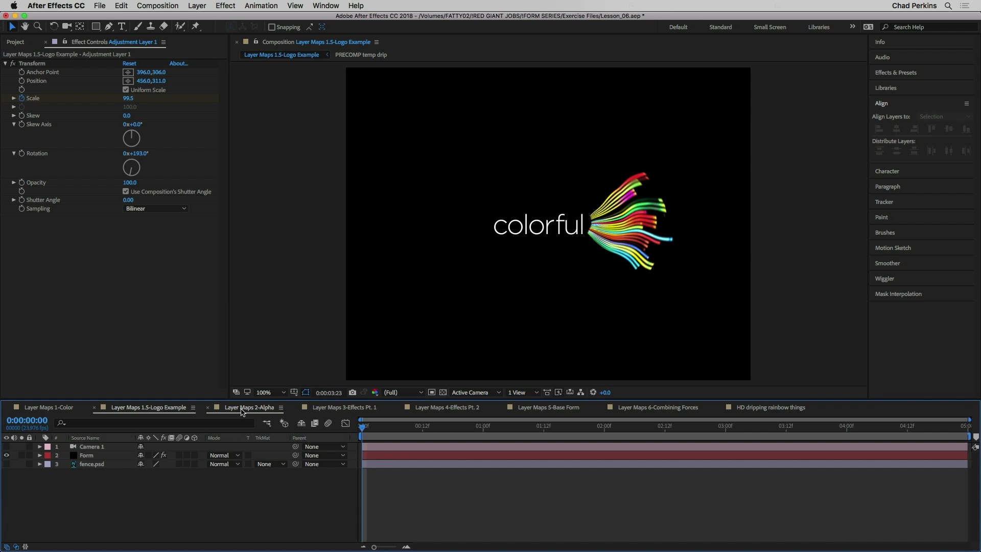
pyautogui.click(6, 464)
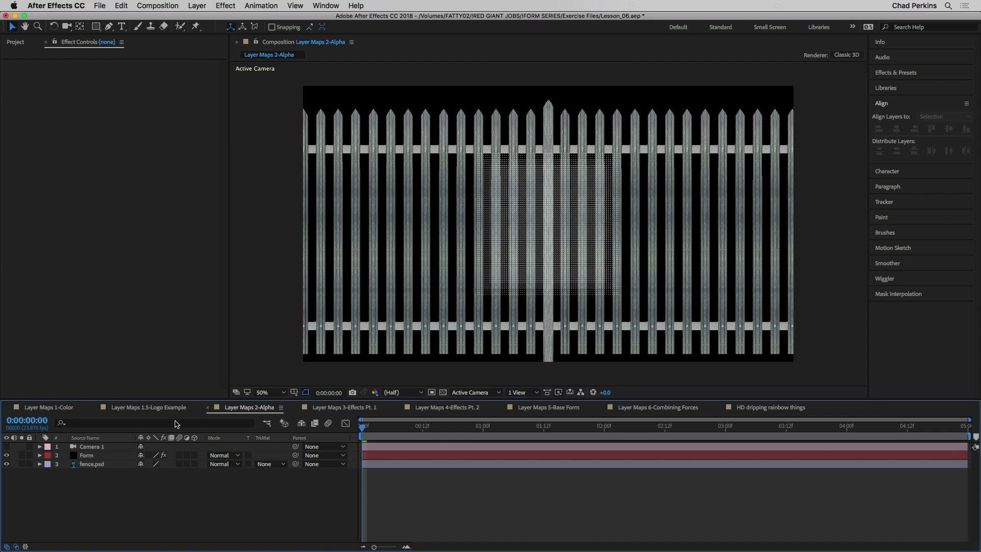
pyautogui.click(7, 464)
# - Set the Form layer's particle color to orange, hex DA780A
pyautogui.click(93, 457)
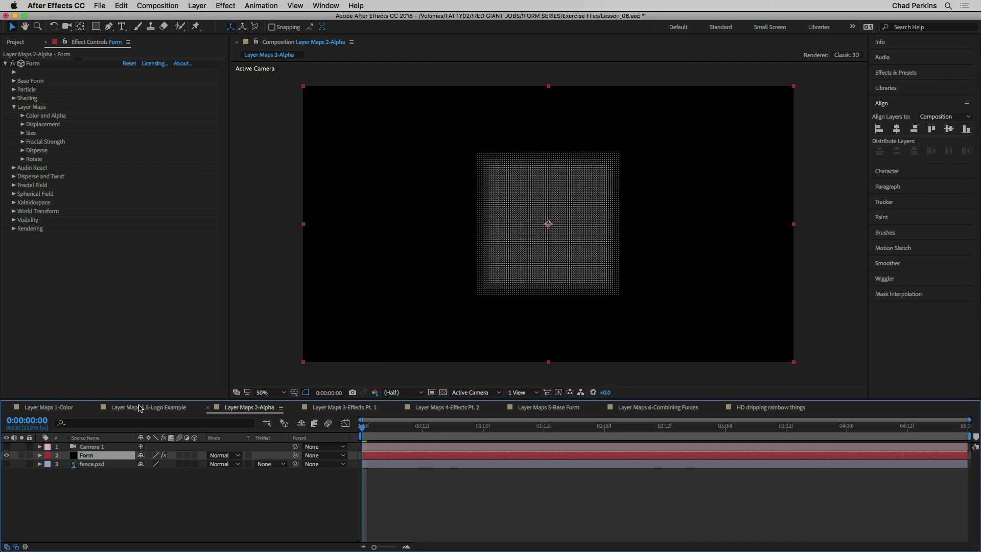
pyautogui.click(14, 89)
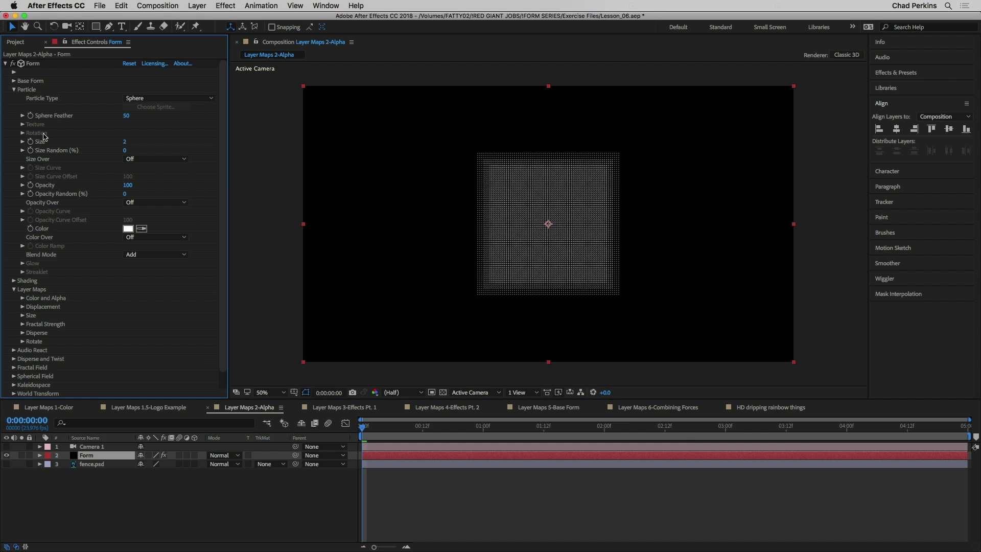
pyautogui.click(128, 229)
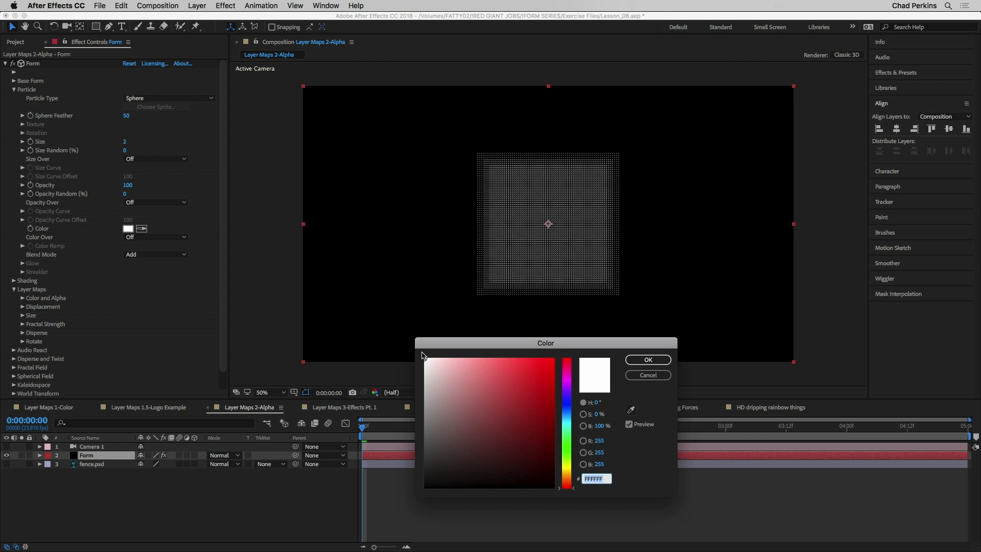
pyautogui.click(569, 483)
pyautogui.moveTo(569, 483); pyautogui.dragTo(568, 477)
pyautogui.click(548, 406)
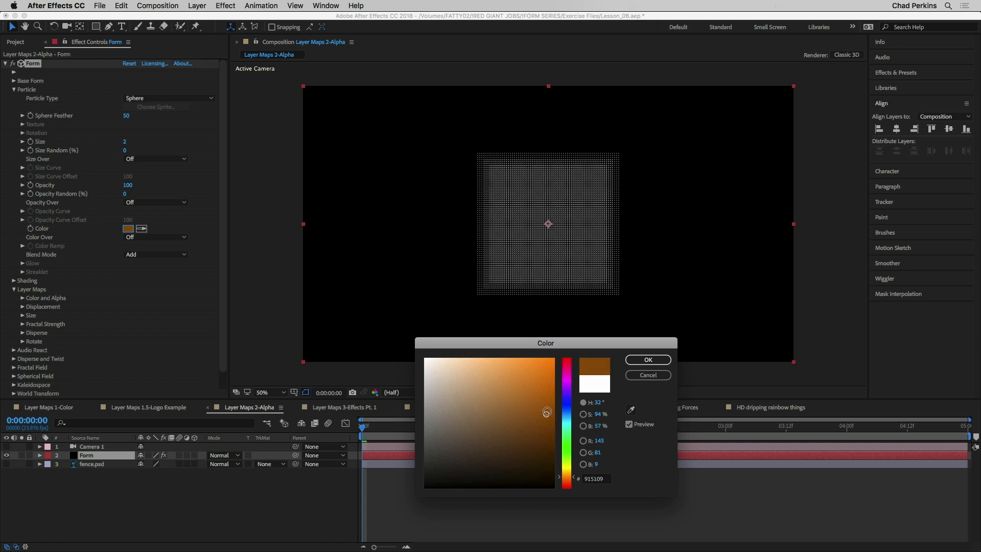
pyautogui.moveTo(547, 395); pyautogui.dragTo(549, 376)
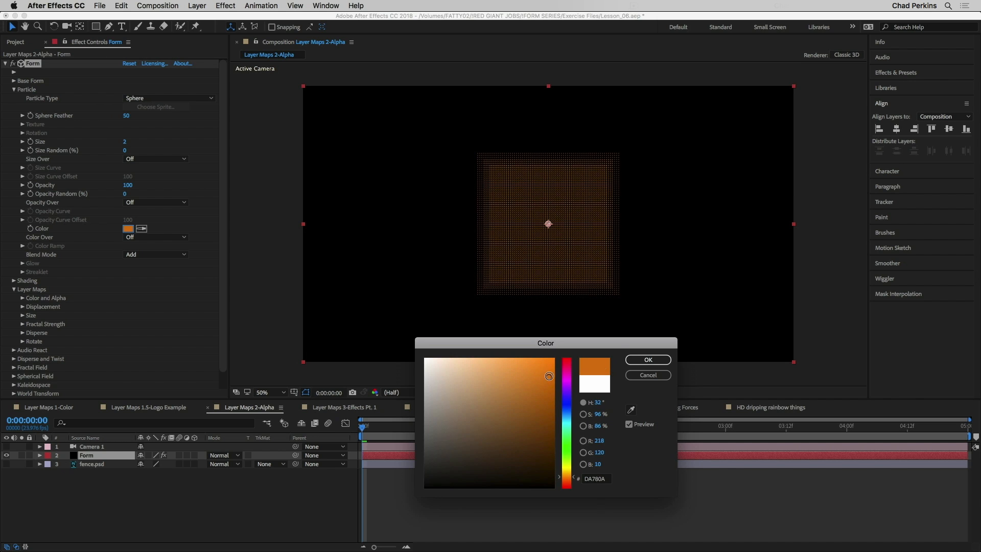
pyautogui.click(648, 360)
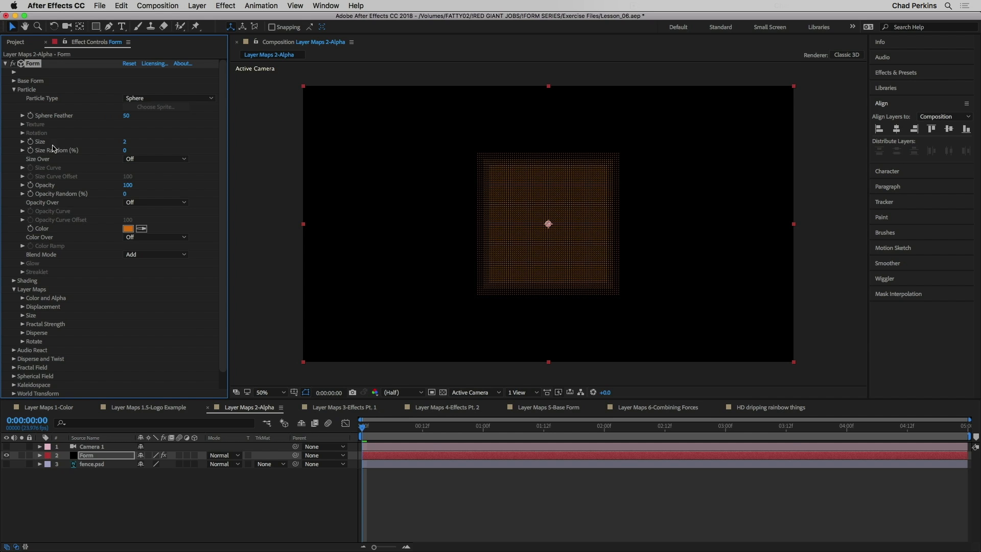
# - Switch the Base Form size to XYZ Individual and set Size X to 1920, Size Y to 1080 and Size Z to 50
pyautogui.click(14, 82)
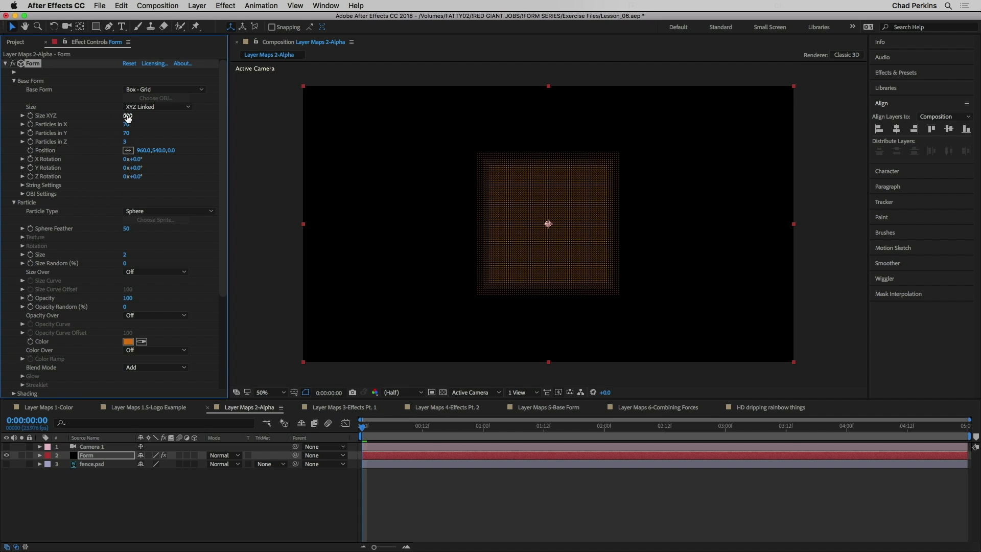
pyautogui.click(157, 108)
pyautogui.click(158, 127)
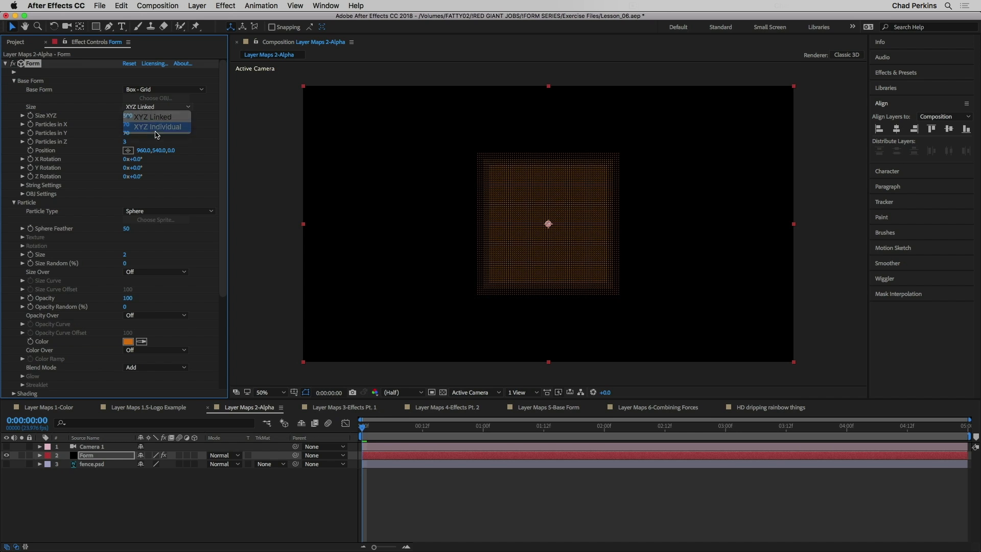
pyautogui.moveTo(129, 116); pyautogui.dragTo(177, 122)
pyautogui.click(131, 118)
pyautogui.write('1920')
pyautogui.press('Tab')
pyautogui.write('1080')
pyautogui.press('Tab')
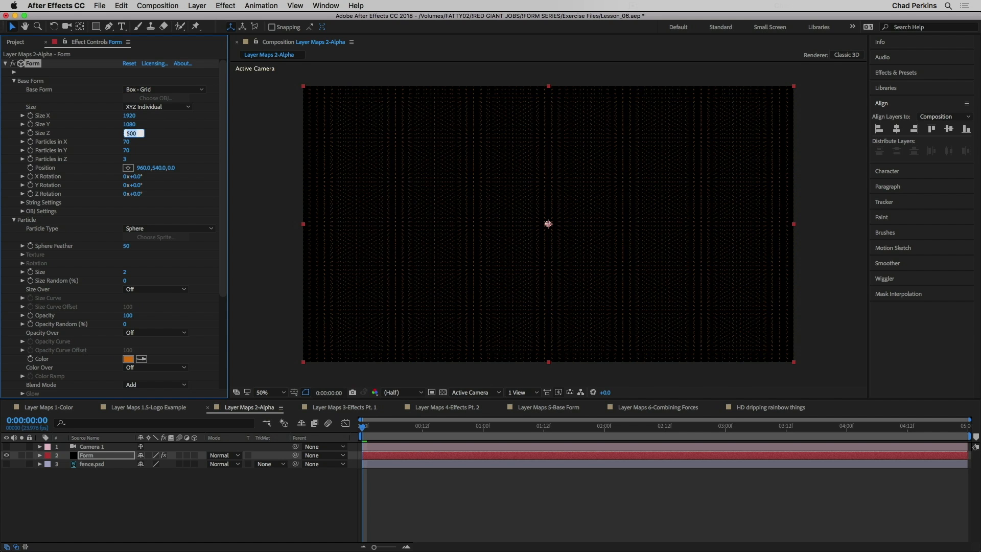
pyautogui.press('Return')
# - Increase the Base Form grid to 203 particles in X and 175 in Y
pyautogui.moveTo(127, 143); pyautogui.dragTo(181, 149)
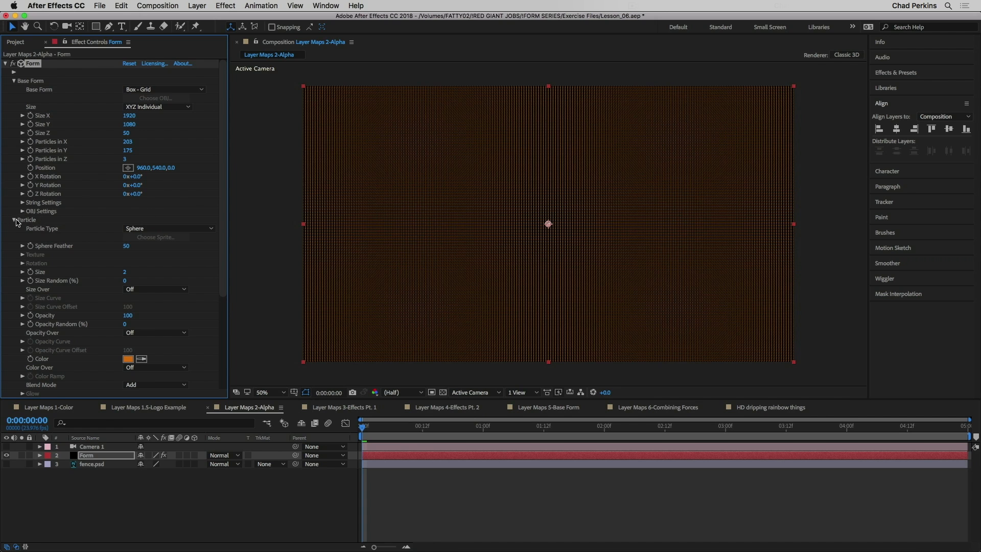
pyautogui.click(14, 82)
pyautogui.click(14, 81)
pyautogui.click(13, 89)
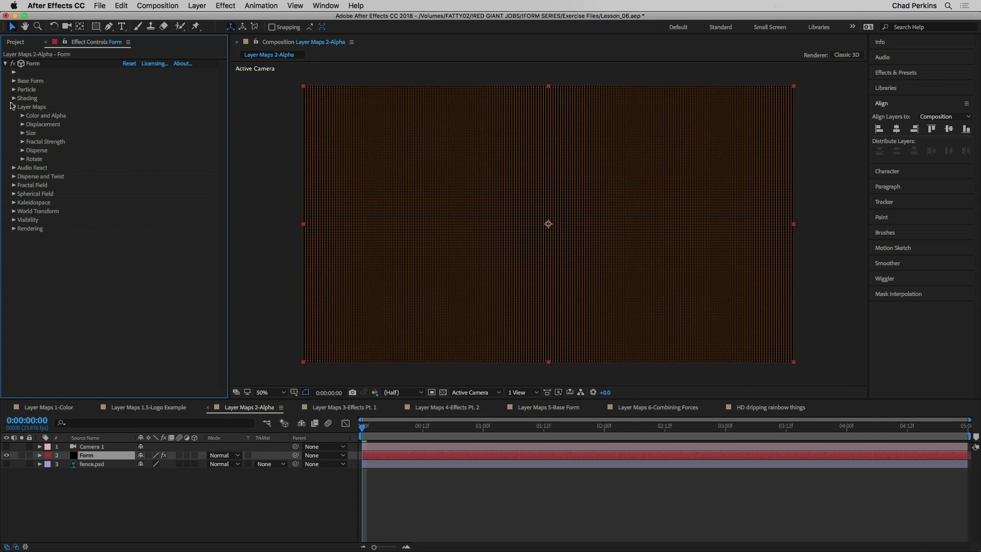
# - Assign fence.psd as the Color and Alpha layer map, with Map Over set to XY and Functionality set to A to A
pyautogui.click(22, 117)
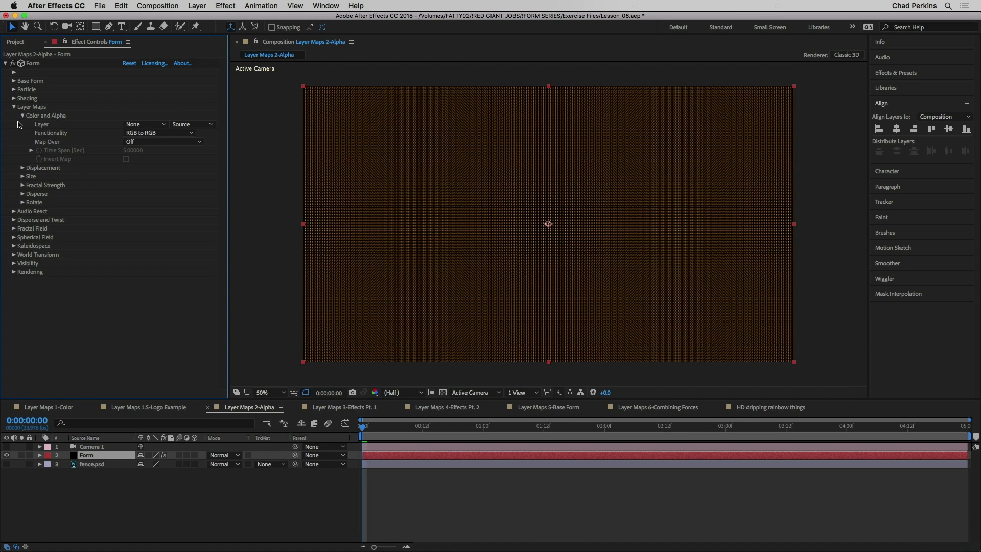
pyautogui.click(145, 124)
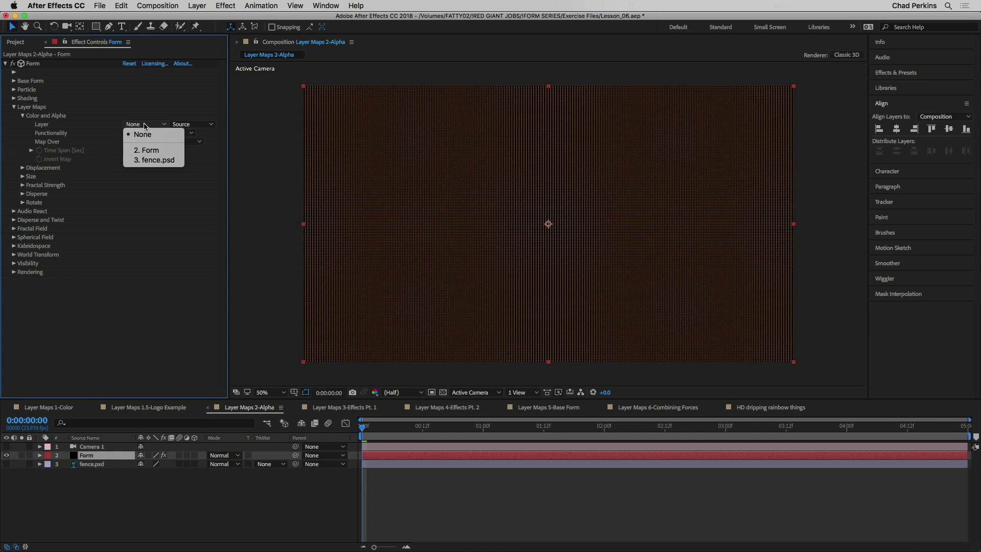
pyautogui.click(162, 161)
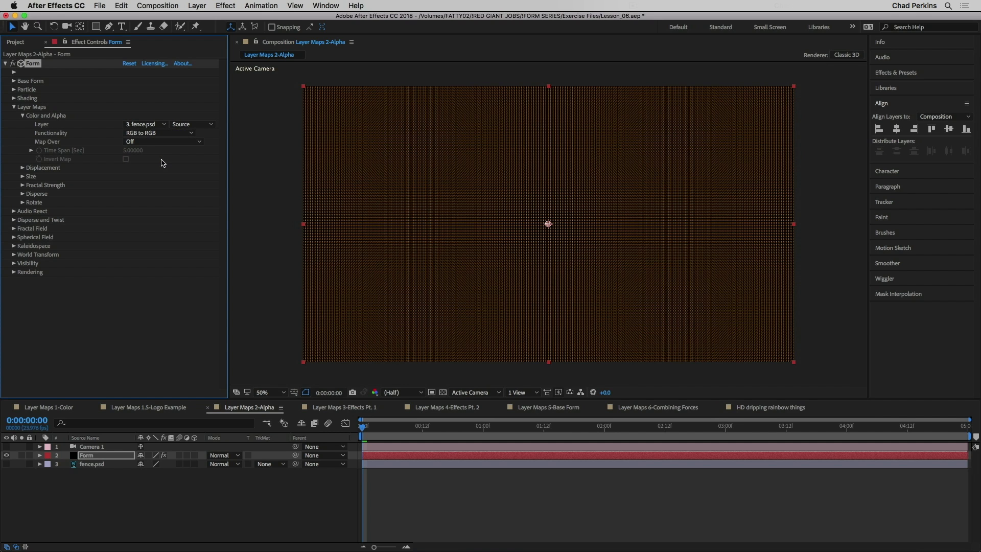
pyautogui.click(138, 142)
pyautogui.click(147, 158)
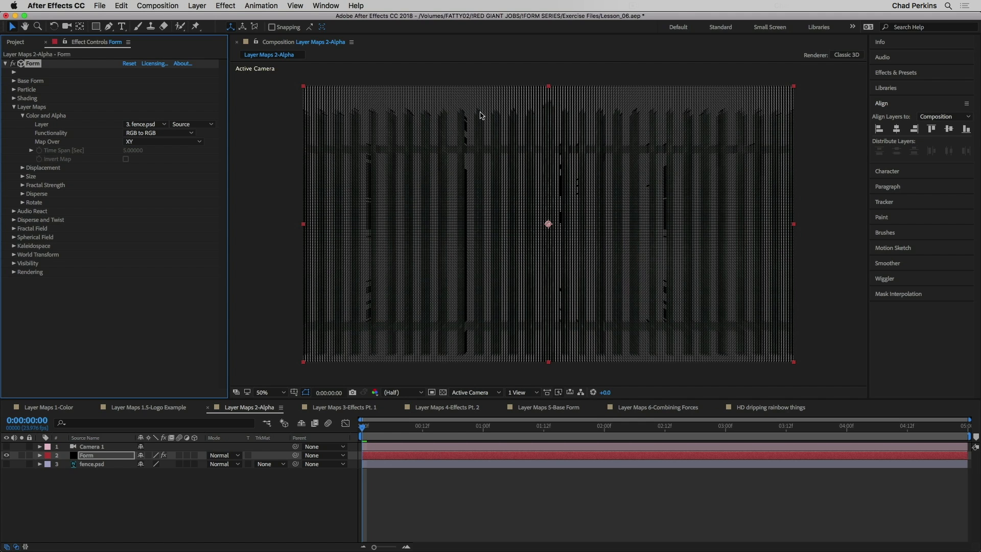
pyautogui.click(152, 133)
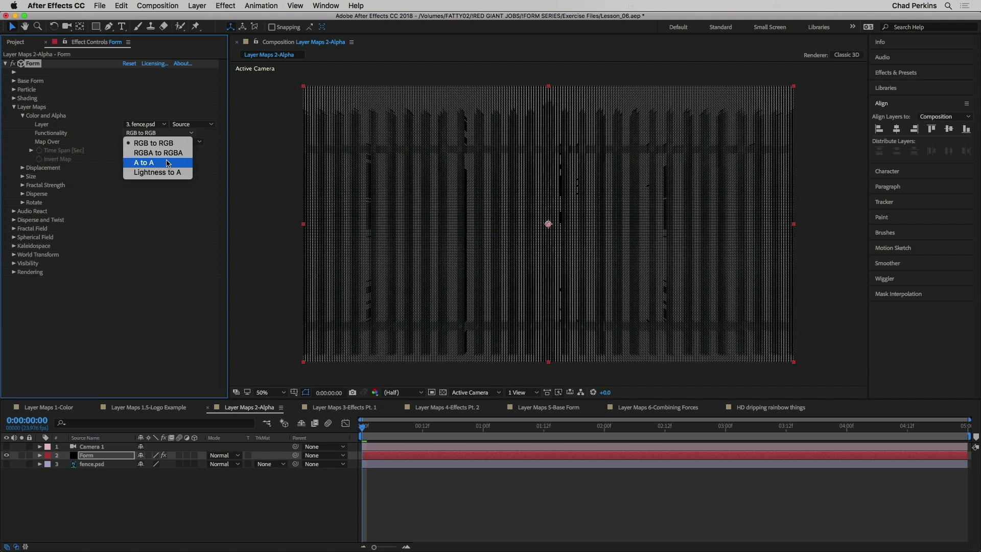
pyautogui.click(168, 163)
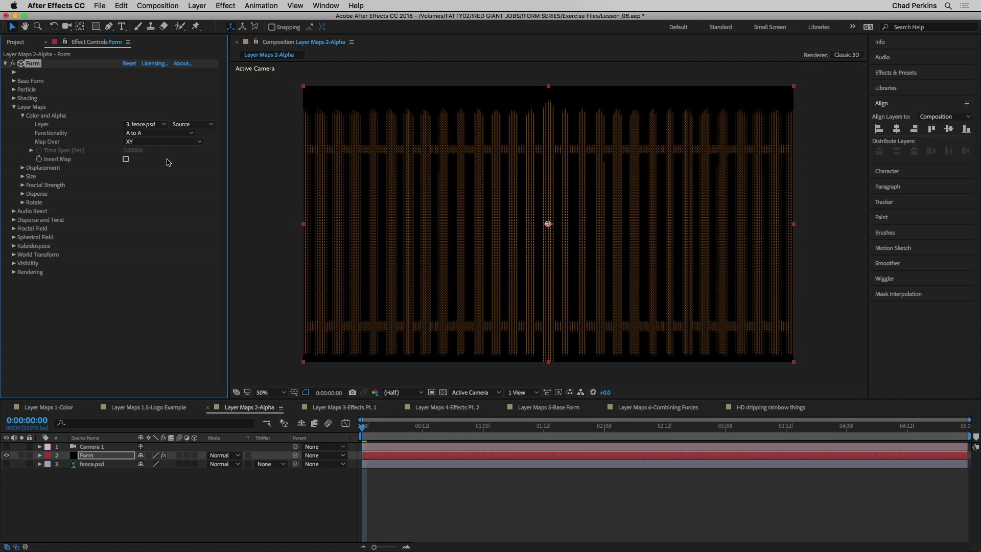
# - Turn on the Camera 1 layer to view the fence-shaped particle form in perspective
pyautogui.click(113, 448)
pyautogui.click(7, 448)
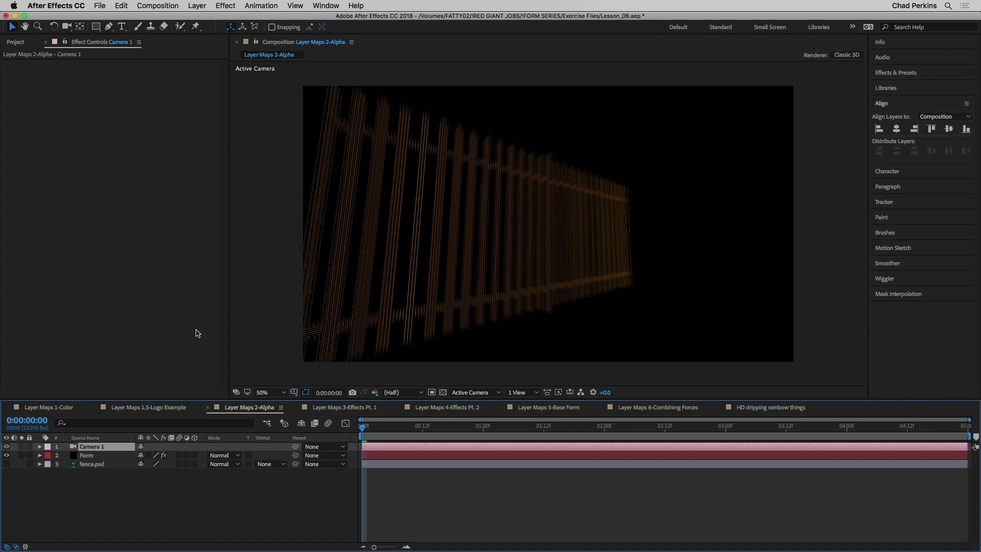
# - Orbit the camera around the fence-shaped particle form to examine it from several angles
pyautogui.click(67, 26)
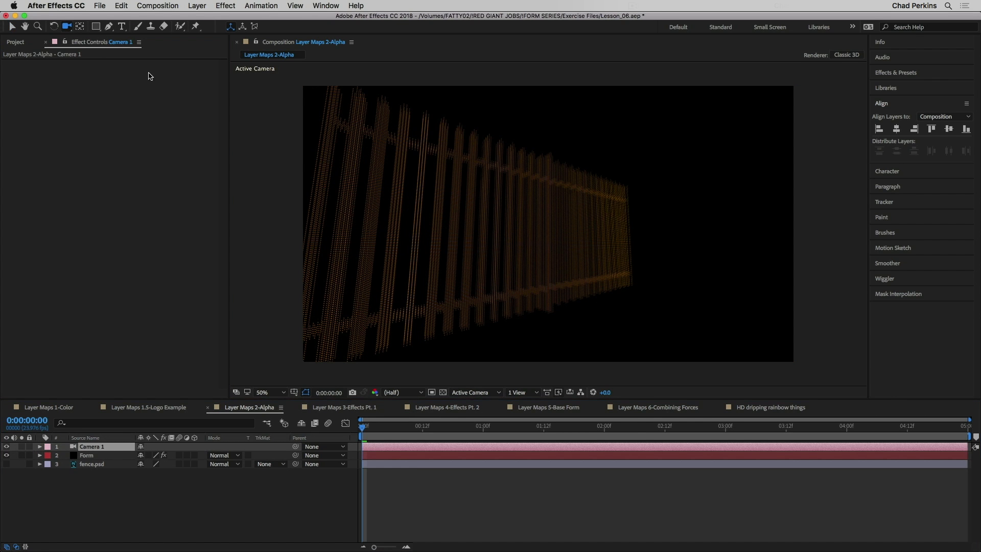
pyautogui.moveTo(525, 268); pyautogui.dragTo(495, 271)
pyautogui.moveTo(446, 291); pyautogui.dragTo(544, 273)
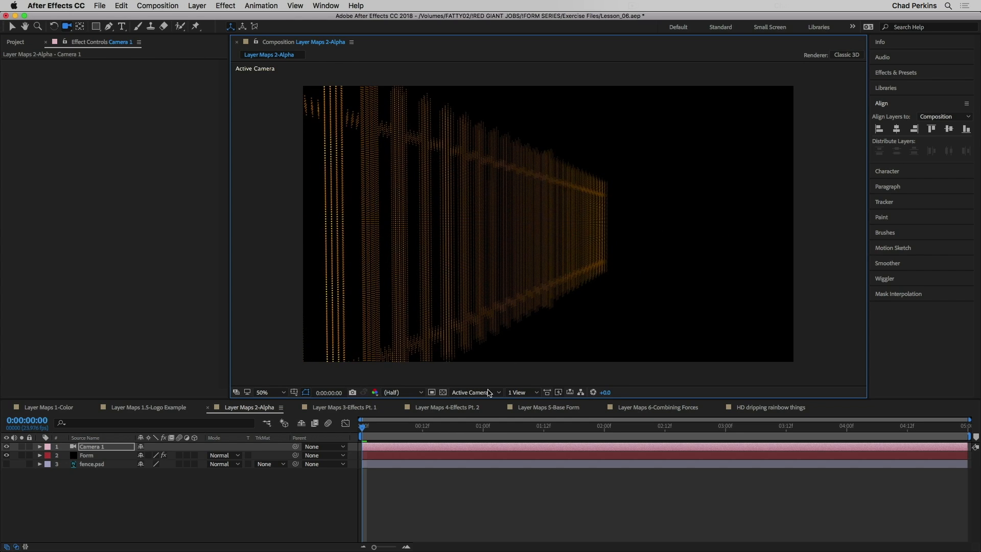
pyautogui.click(443, 392)
pyautogui.moveTo(513, 235); pyautogui.dragTo(478, 304)
pyautogui.click(443, 392)
pyautogui.moveTo(481, 242)
pyautogui.mouseDown()
pyautogui.moveTo(535, 236)
pyautogui.moveTo(465, 244)
pyautogui.mouseUp()
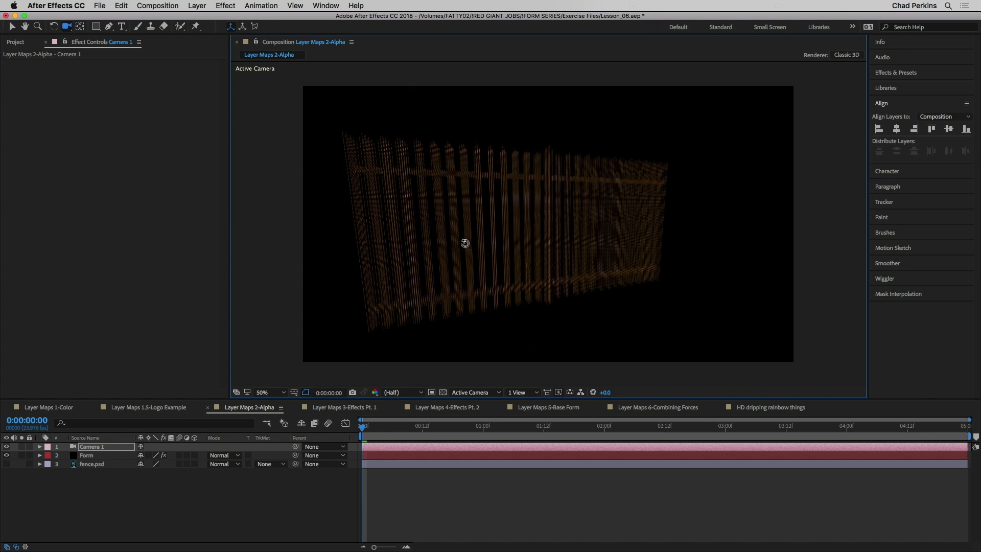
# - Try Twist and Fractal Field Displace on the fence form, return Displace to 0 and orbit the camera closer to the fence
pyautogui.click(120, 456)
pyautogui.click(14, 219)
pyautogui.moveTo(125, 263); pyautogui.dragTo(163, 264)
pyautogui.click(15, 272)
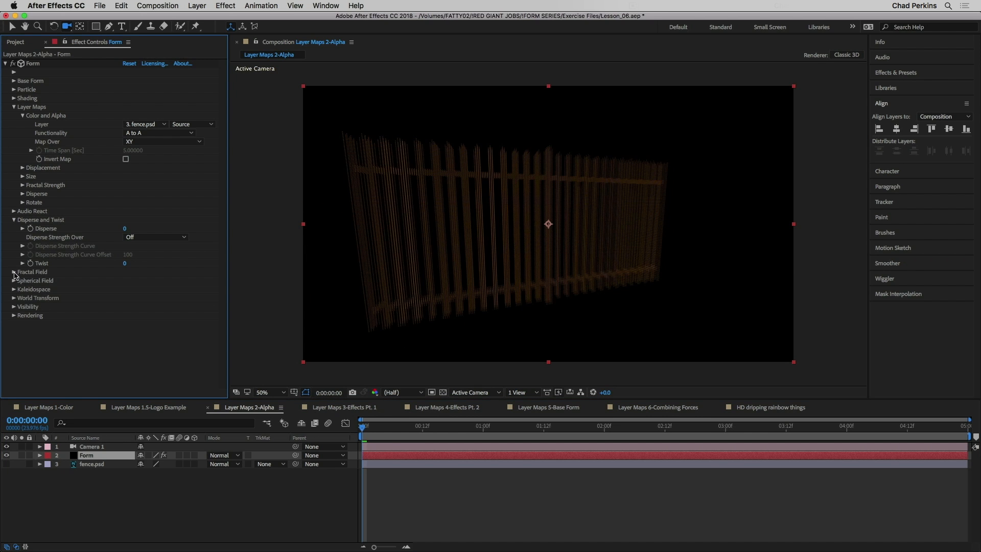
pyautogui.scroll(-5, 51, 284)
pyautogui.moveTo(126, 211)
pyautogui.mouseDown()
pyautogui.moveTo(139, 210)
pyautogui.moveTo(113, 217)
pyautogui.mouseUp()
pyautogui.click(128, 211)
pyautogui.write('0')
pyautogui.press('Return')
pyautogui.moveTo(387, 227)
pyautogui.mouseDown()
pyautogui.moveTo(416, 220)
pyautogui.moveTo(449, 228)
pyautogui.moveTo(462, 250)
pyautogui.moveTo(429, 248)
pyautogui.moveTo(412, 217)
pyautogui.moveTo(417, 228)
pyautogui.mouseUp()
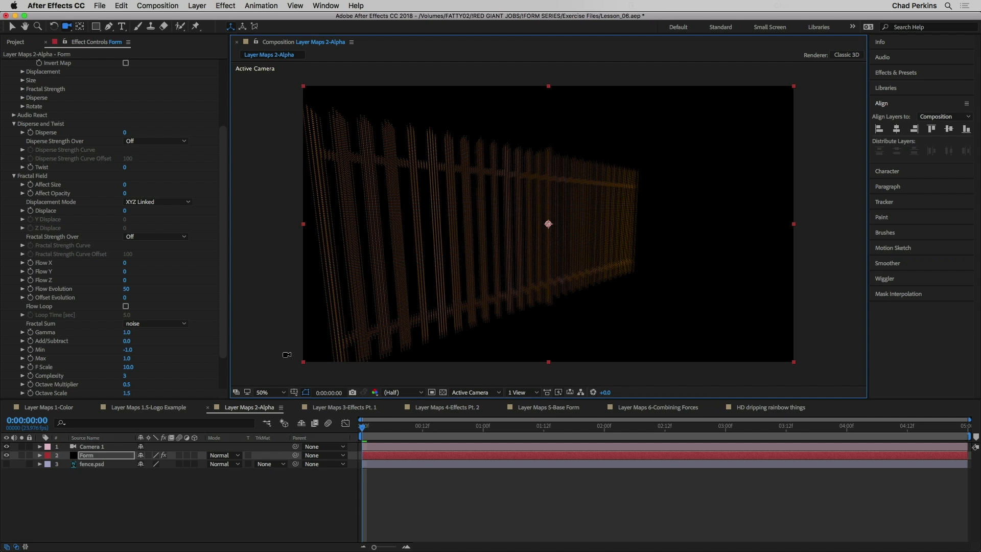
# - In the Layer Maps 3-Effects Pt. 1 composition, show only the CC Mr. Mercury solid and preview its animation from the start
pyautogui.click(337, 408)
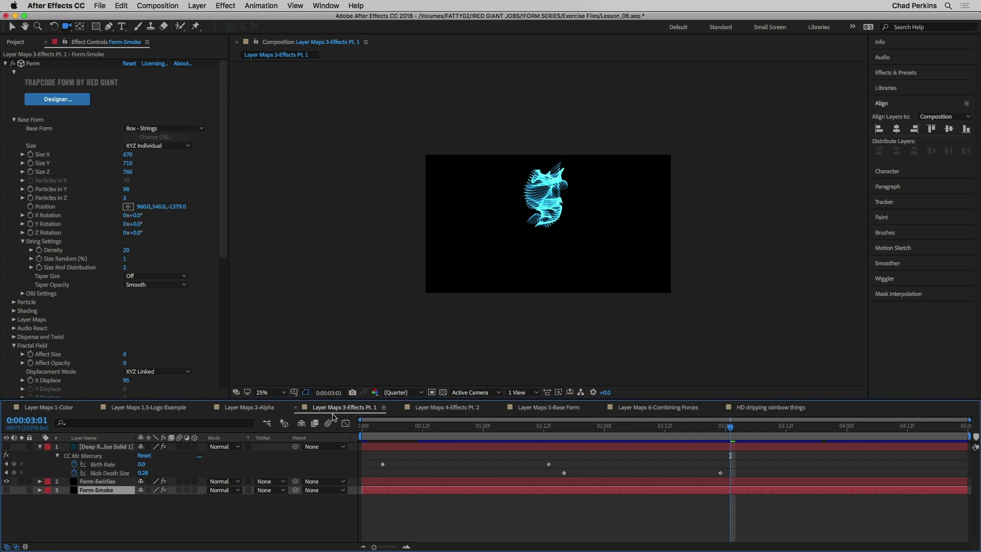
pyautogui.click(6, 481)
pyautogui.click(6, 446)
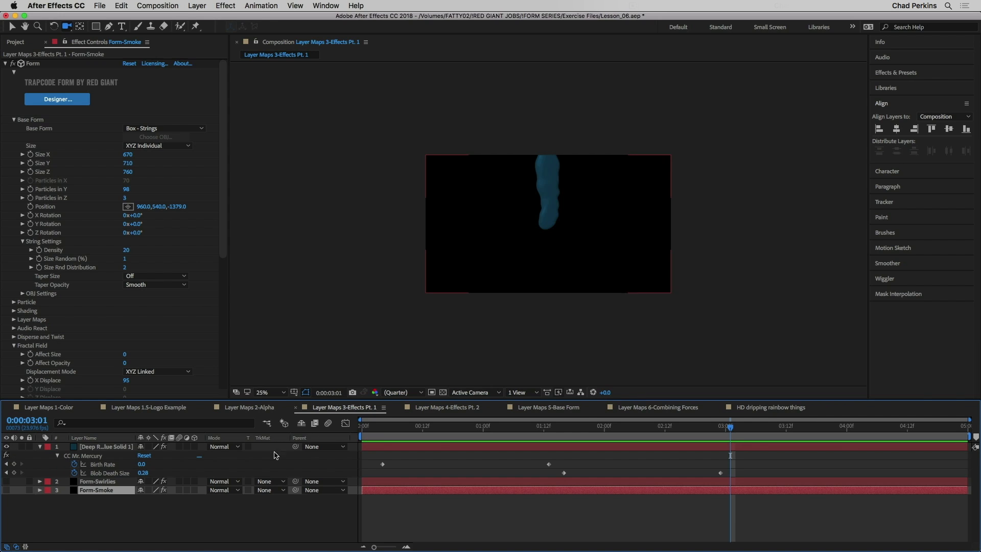
pyautogui.moveTo(367, 428); pyautogui.dragTo(360, 427)
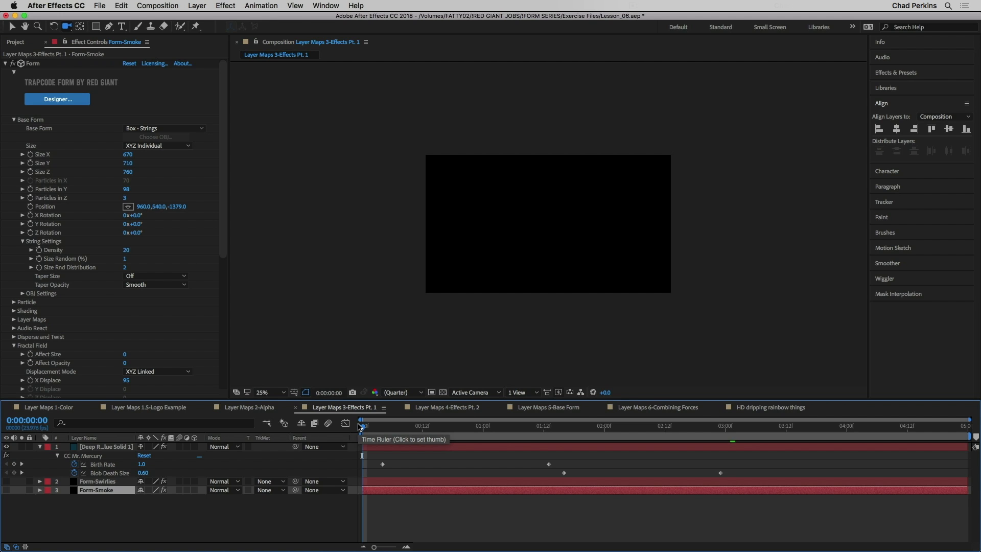
pyautogui.press('space')
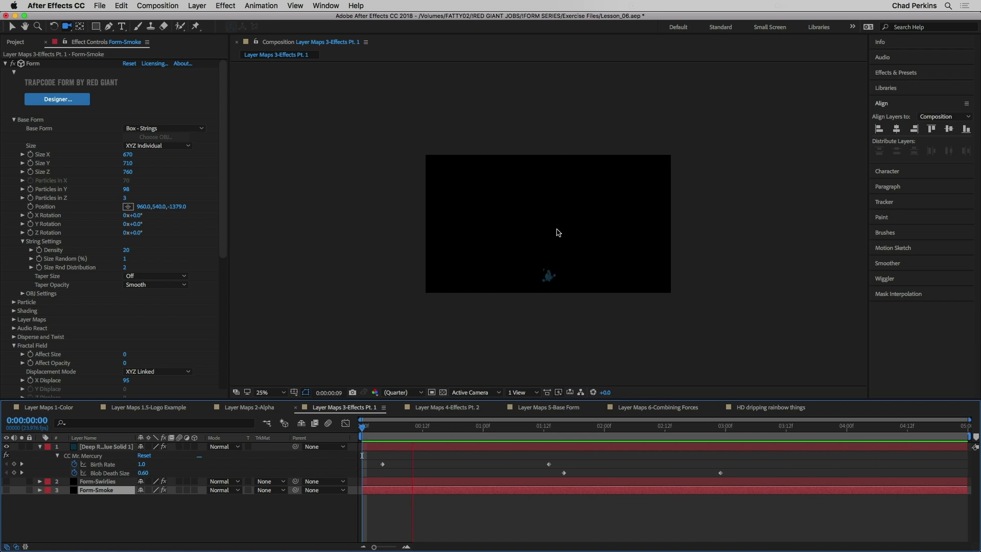
pyautogui.press('space')
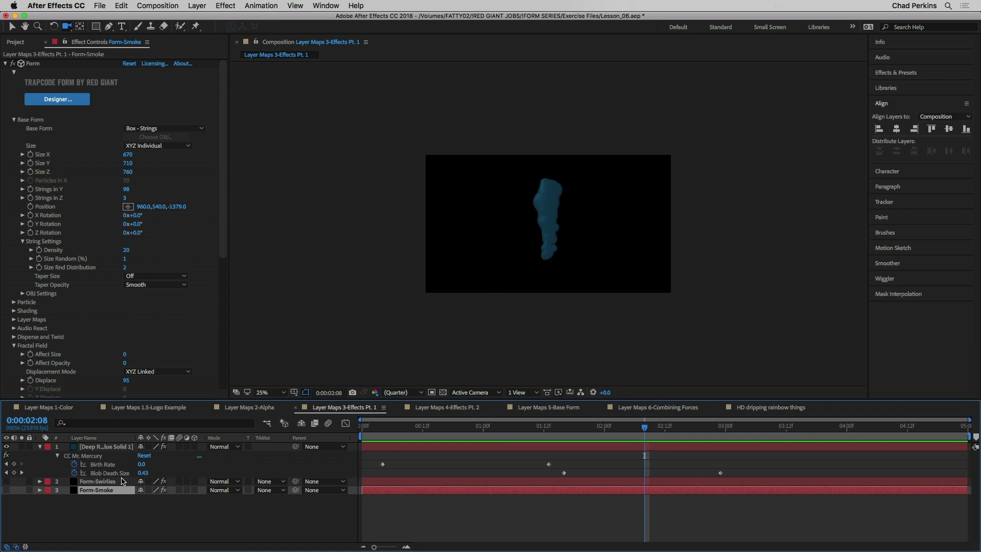
# - Show only the Form-Swirlies layer and preview the string form driven by the liquid animation
pyautogui.click(6, 455)
pyautogui.click(6, 482)
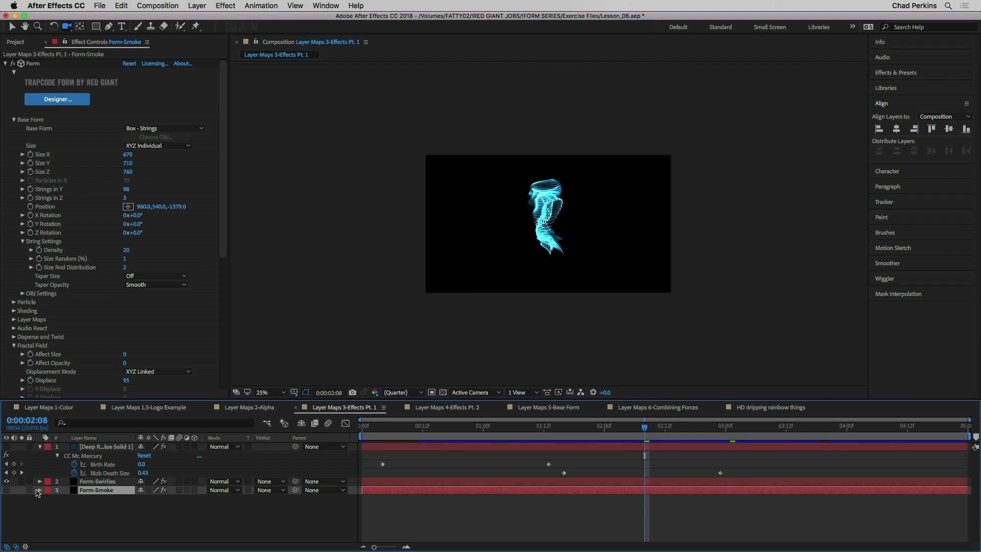
pyautogui.press('space')
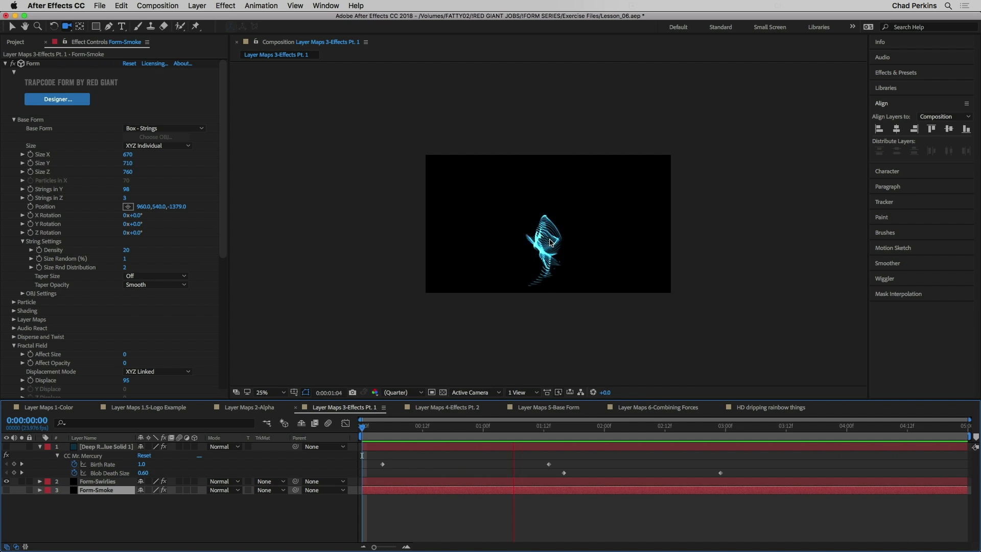
pyautogui.press('space')
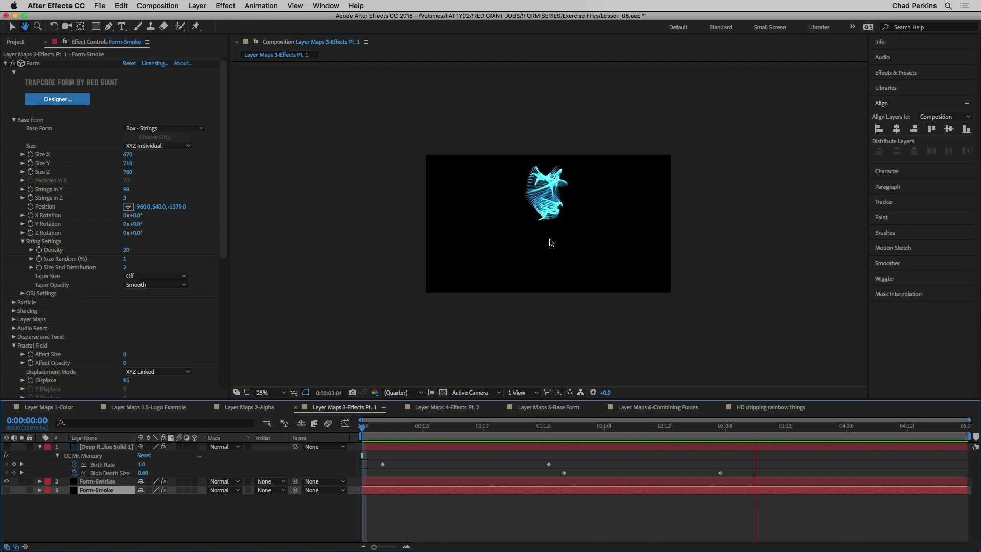
# - Show only the Form-Smoke layer, examine its Particle settings and preview the smoke animation
pyautogui.click(6, 481)
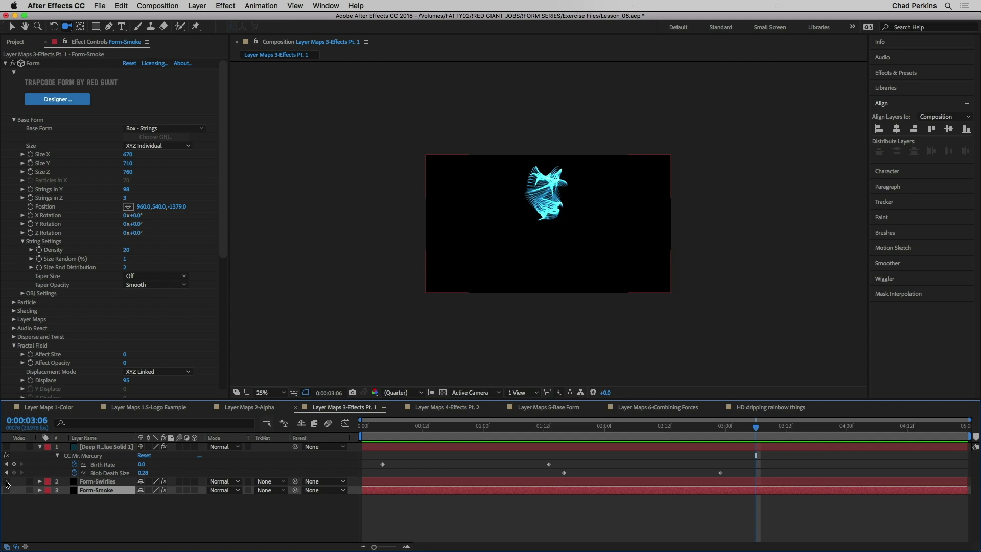
pyautogui.click(6, 490)
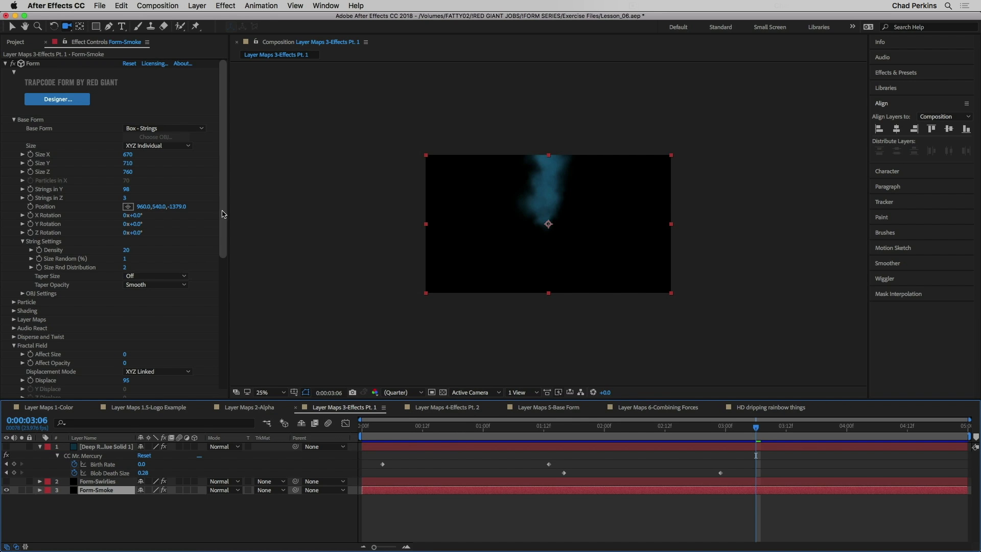
pyautogui.scroll(-1, 103, 255)
pyautogui.click(14, 279)
pyautogui.scroll(-3, 92, 277)
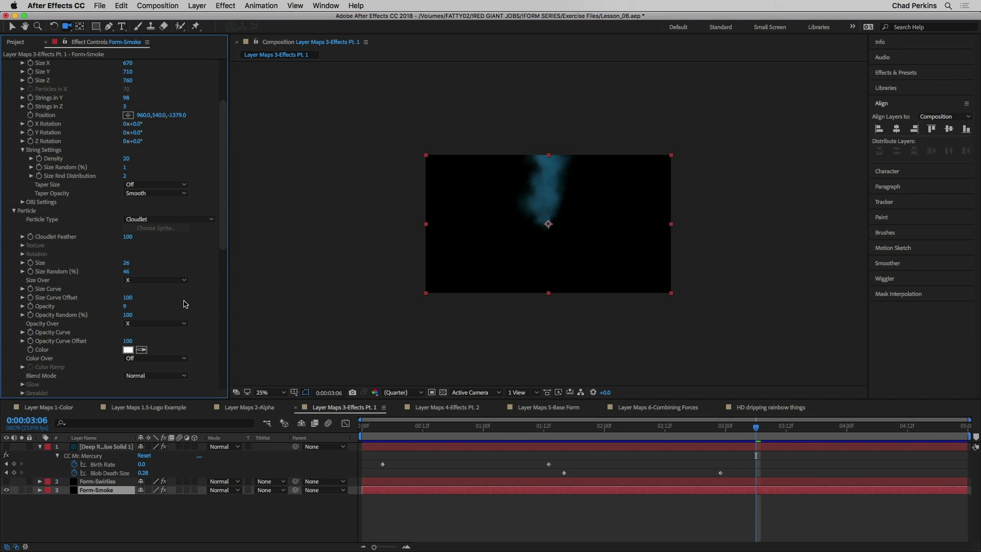
pyautogui.press('space')
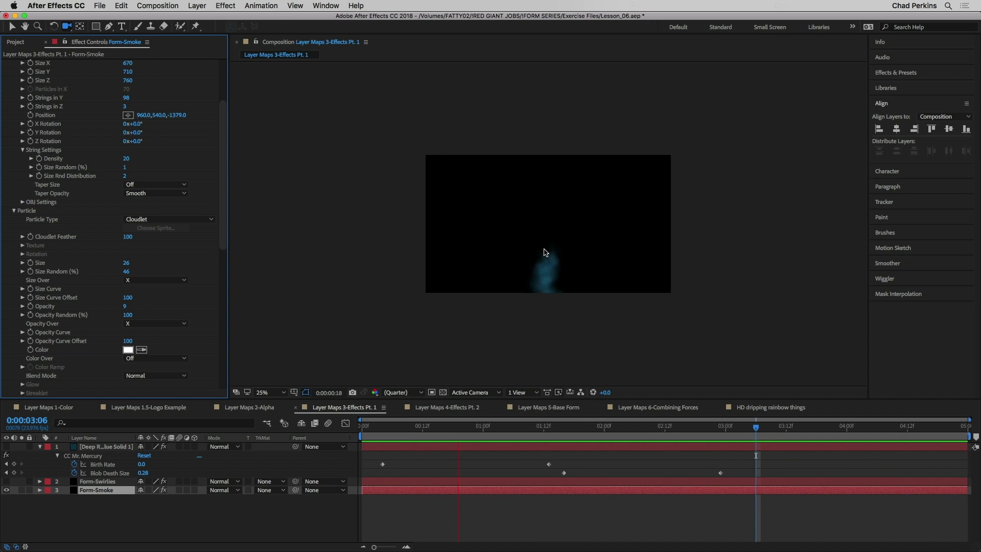
pyautogui.press('space')
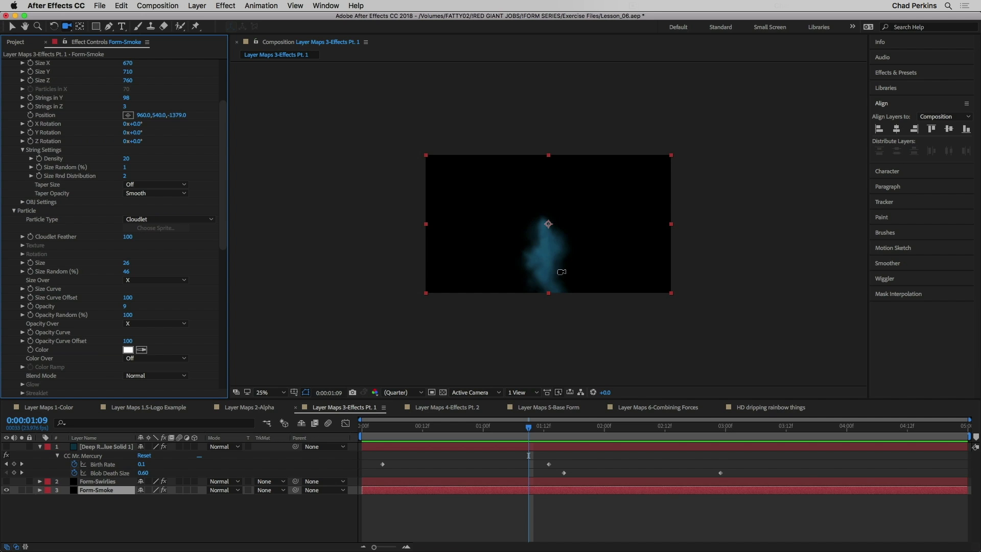
# - In the Layer Maps 4-Effects Pt. 2 composition, show only Pale Red Solid 1 and scrub to 0:00:00:07
pyautogui.click(441, 408)
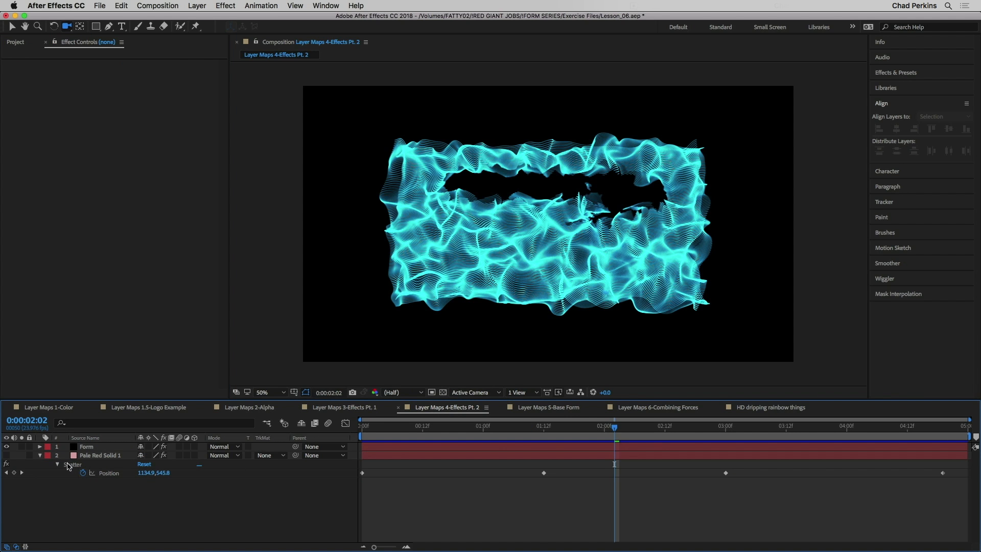
pyautogui.click(6, 456)
pyautogui.click(7, 447)
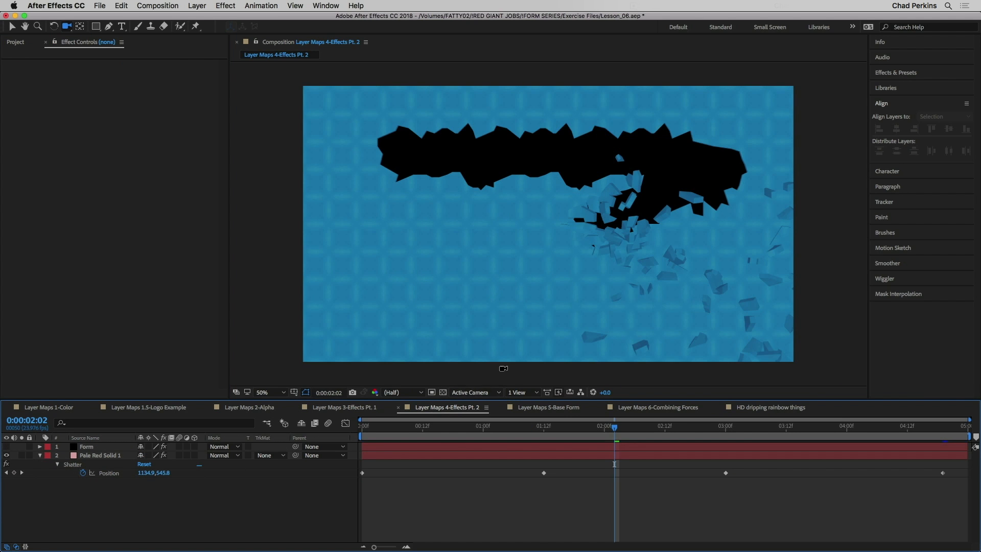
pyautogui.moveTo(387, 430)
pyautogui.mouseDown()
pyautogui.moveTo(378, 429)
pyautogui.moveTo(397, 430)
pyautogui.mouseUp()
# - Examine the Shatter settings on Pale Red Solid 1 and scrub through the shattering animation
pyautogui.click(102, 455)
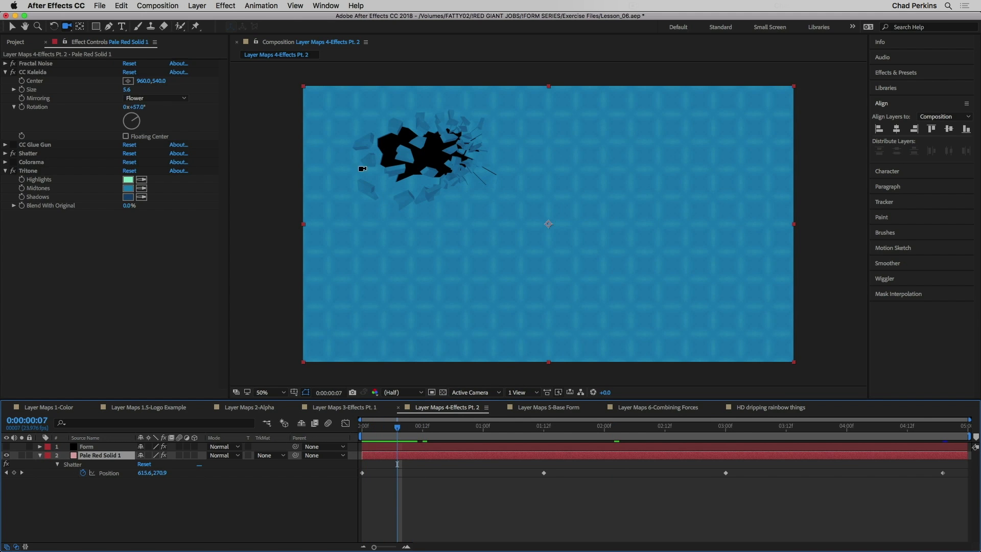
pyautogui.click(5, 73)
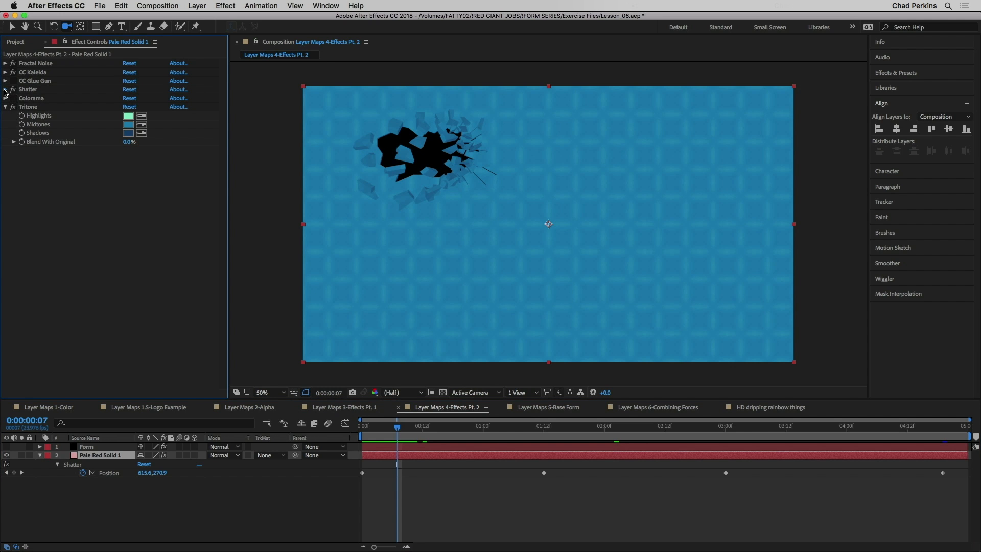
pyautogui.click(5, 89)
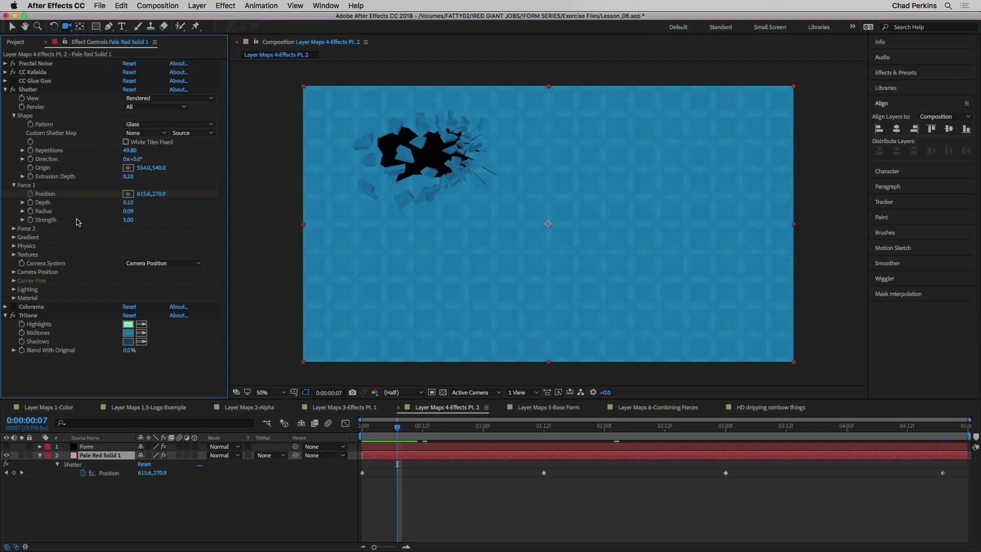
pyautogui.moveTo(389, 427); pyautogui.dragTo(598, 426)
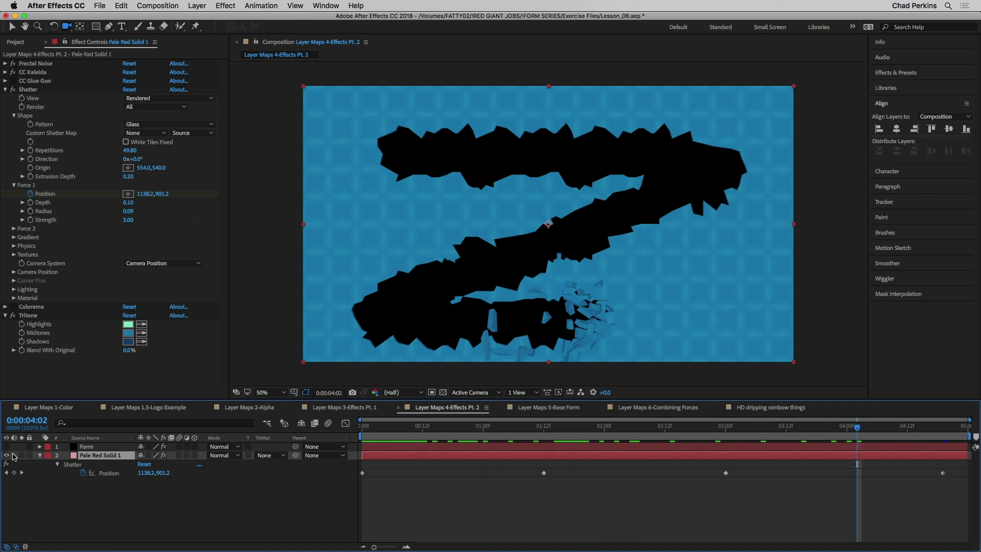
# - Show only the Form layer, preview the composition from the start and scrub through the particle animation
pyautogui.click(6, 456)
pyautogui.click(6, 447)
pyautogui.press('Home')
pyautogui.press('space')
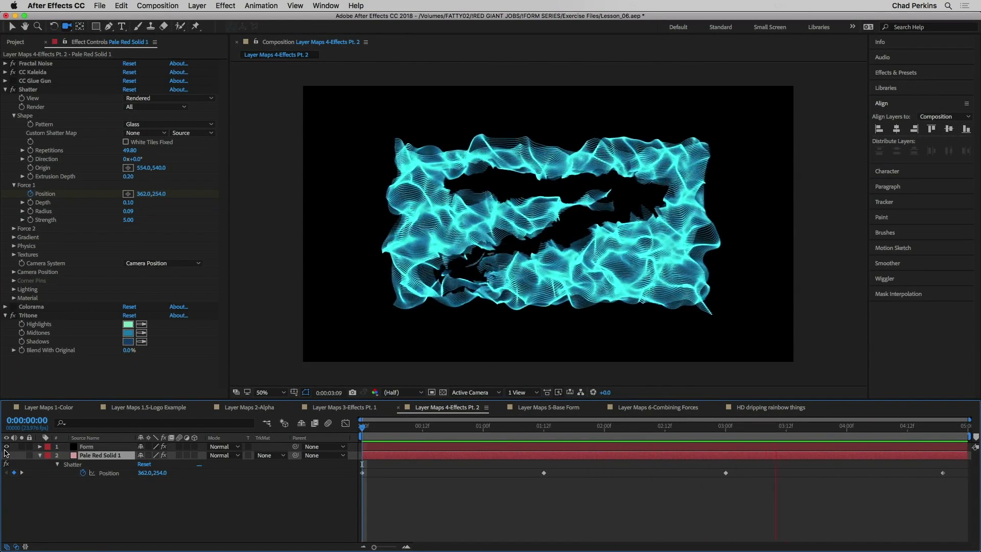
pyautogui.press('space')
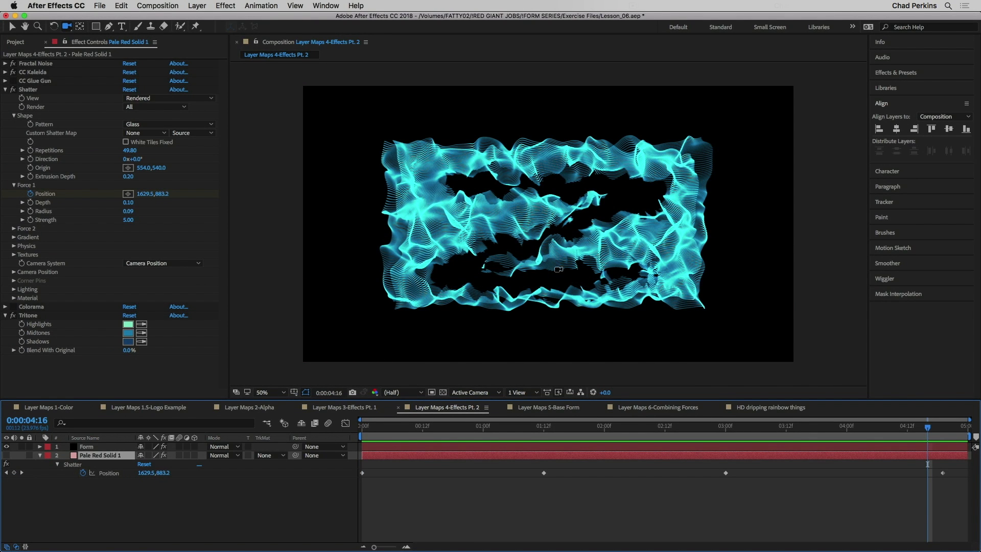
pyautogui.click(629, 426)
pyautogui.moveTo(596, 427); pyautogui.dragTo(782, 409)
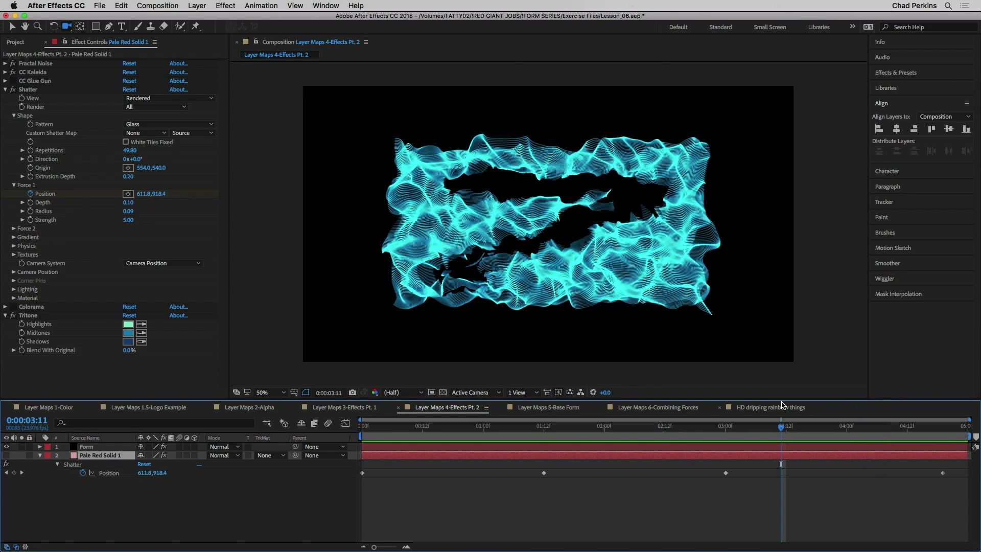
# - In the Layer Maps 5-Base Form composition, view the earth map image and its Tint effect, leaving the image layer hidden
pyautogui.click(551, 409)
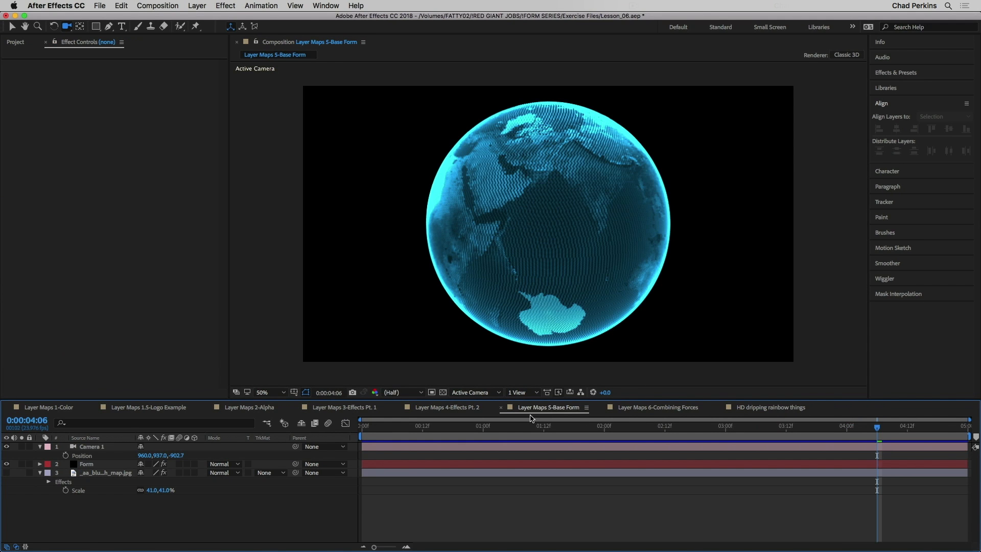
pyautogui.click(7, 472)
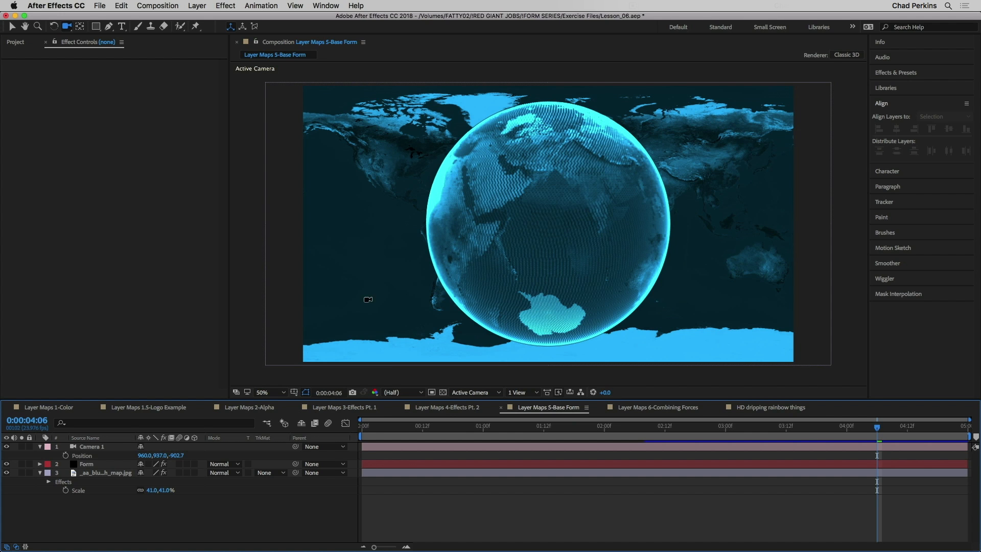
pyautogui.click(7, 472)
pyautogui.click(95, 472)
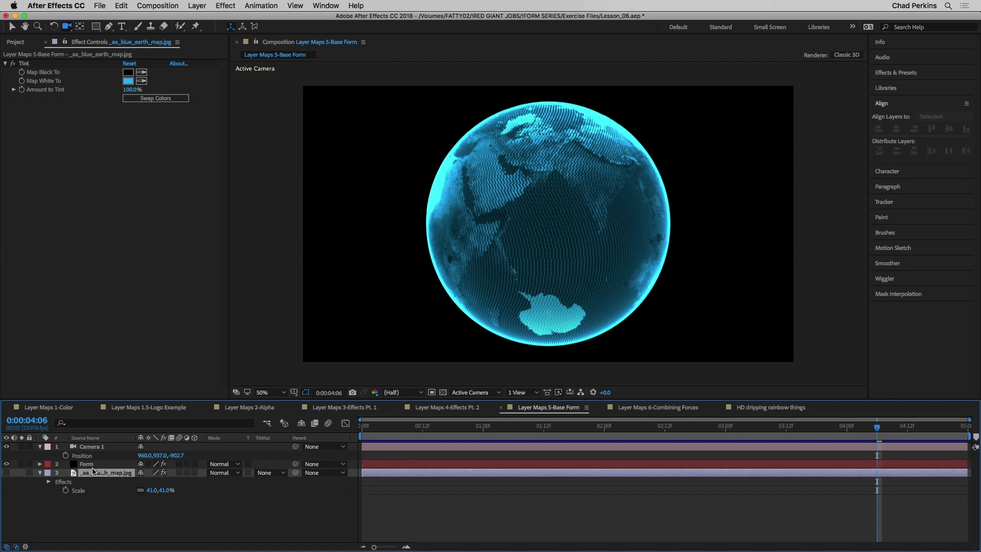
# - Examine the Form layer's Color and Alpha map settings and its Base Form settings
pyautogui.click(96, 464)
pyautogui.moveTo(225, 169); pyautogui.dragTo(222, 226)
pyautogui.scroll(-4, 204, 259)
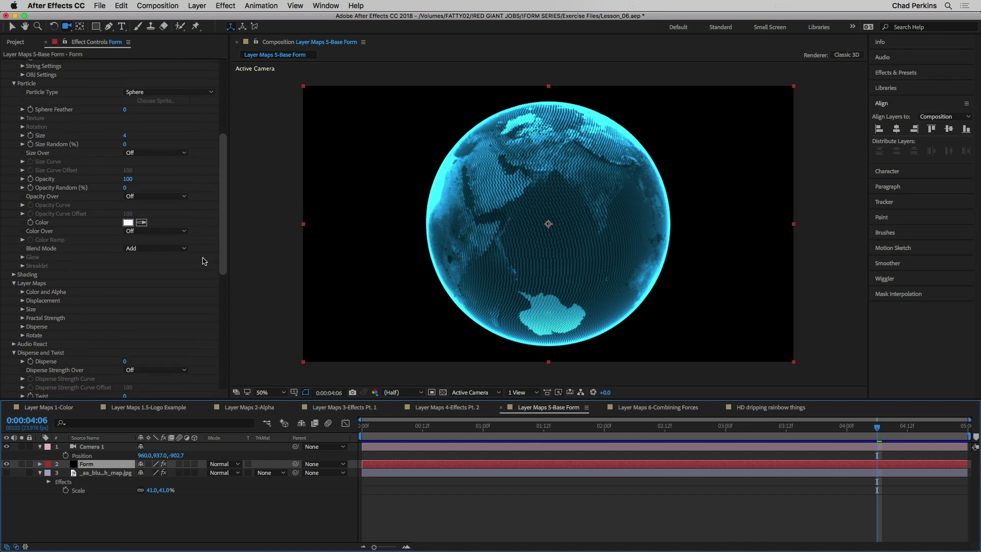
pyautogui.click(22, 261)
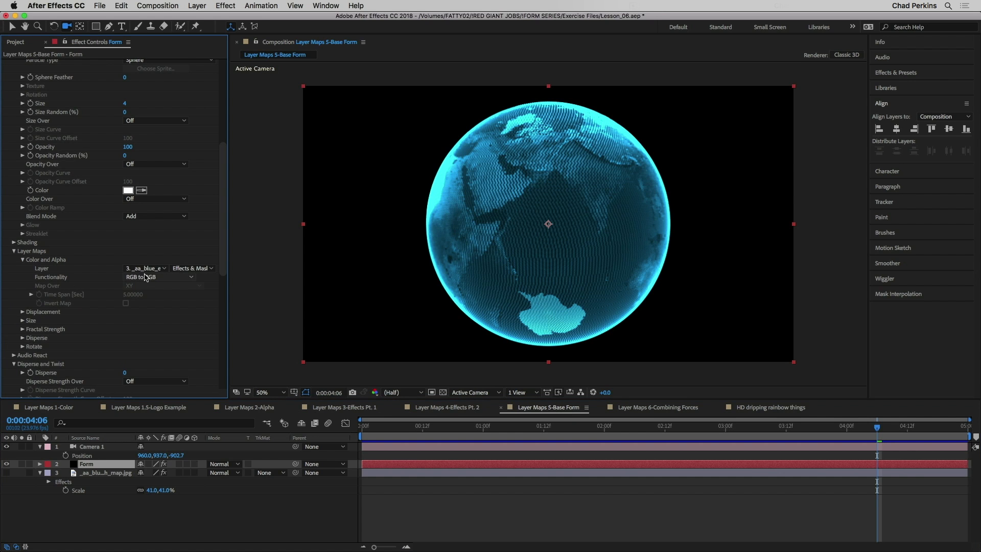
pyautogui.click(14, 251)
pyautogui.moveTo(222, 224); pyautogui.dragTo(222, 130)
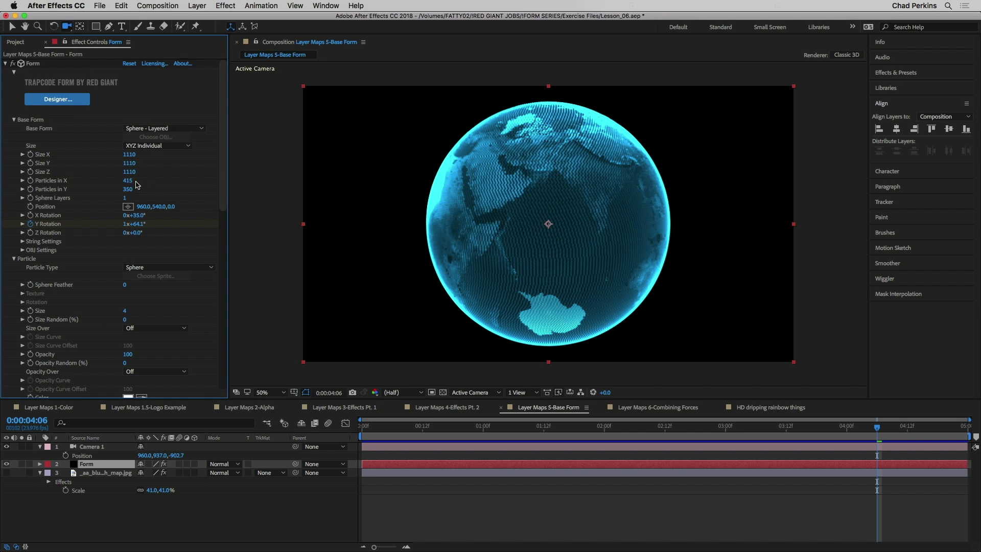
# - Set the globe form's Sphere Layers to 3
pyautogui.moveTo(131, 197); pyautogui.dragTo(165, 200)
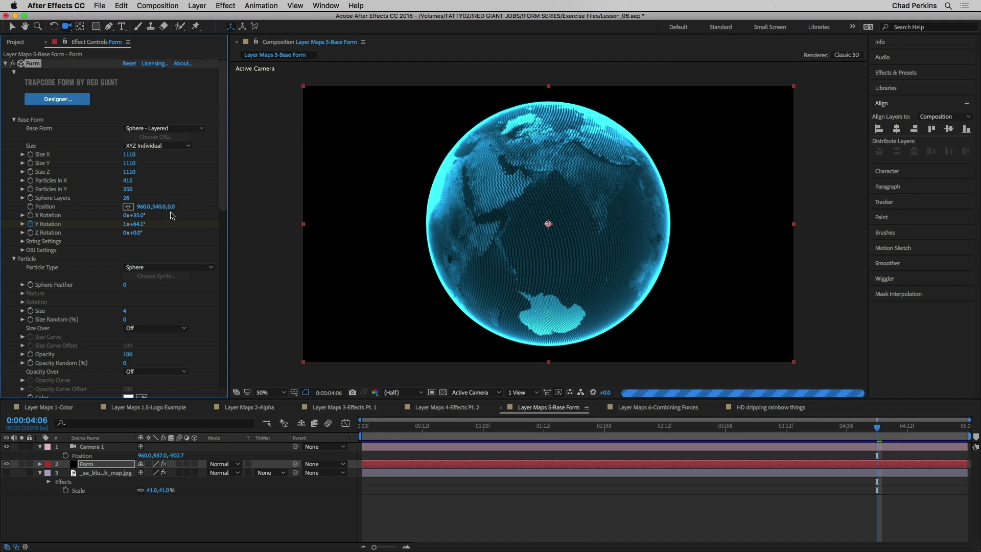
pyautogui.click(128, 198)
pyautogui.write('3')
pyautogui.press('Return')
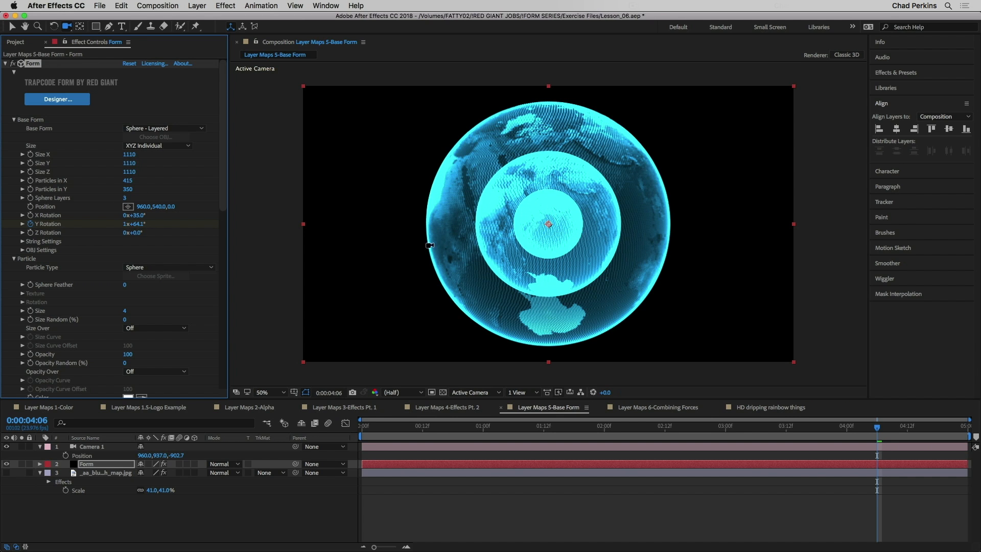
# - Set the globe form's Sphere Layers to 1 and preview the rotating globe from the start of the composition
pyautogui.click(127, 198)
pyautogui.write('1')
pyautogui.press('Return')
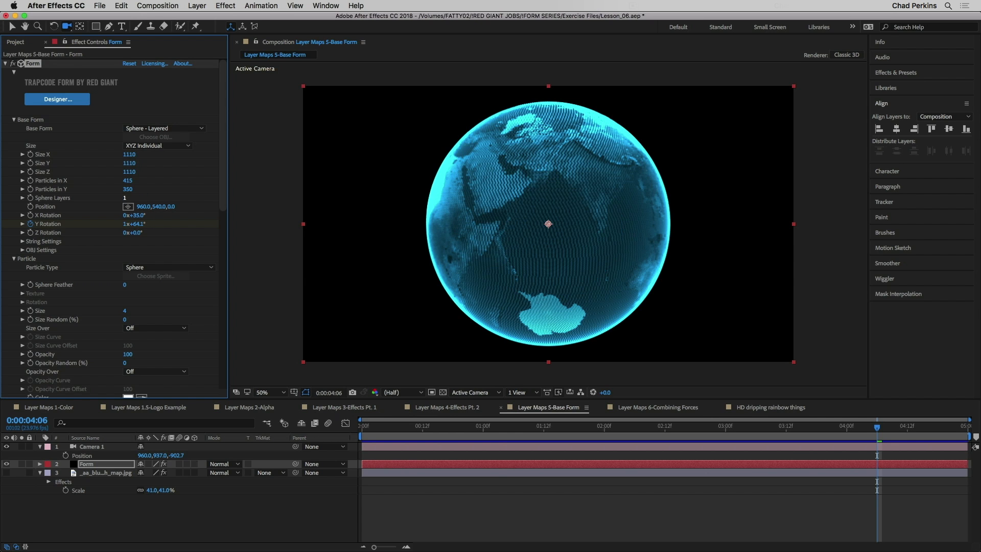
pyautogui.moveTo(398, 427); pyautogui.dragTo(345, 425)
pyautogui.press('space')
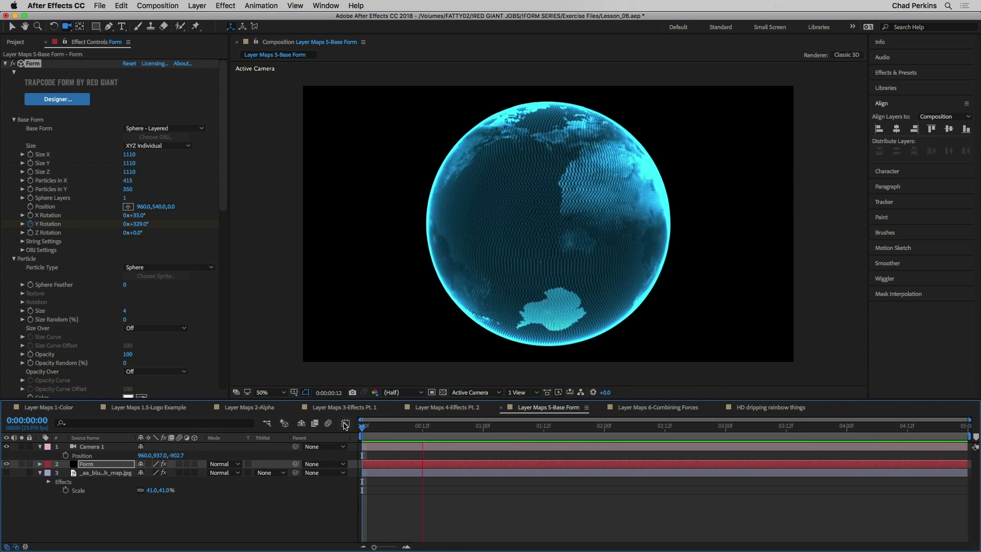
pyautogui.press('space')
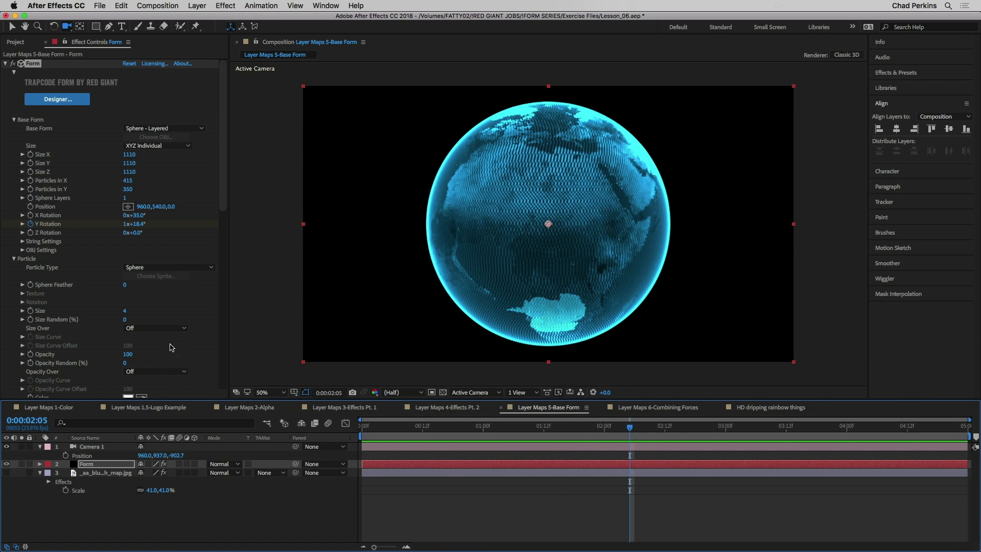
# - Look through the Form effect's property groups, collapsing them down to the list of Layer Maps
pyautogui.moveTo(125, 320)
pyautogui.mouseDown()
pyautogui.moveTo(162, 320)
pyautogui.moveTo(123, 319)
pyautogui.mouseUp()
pyautogui.moveTo(125, 364); pyautogui.dragTo(97, 364)
pyautogui.moveTo(225, 202); pyautogui.dragTo(223, 239)
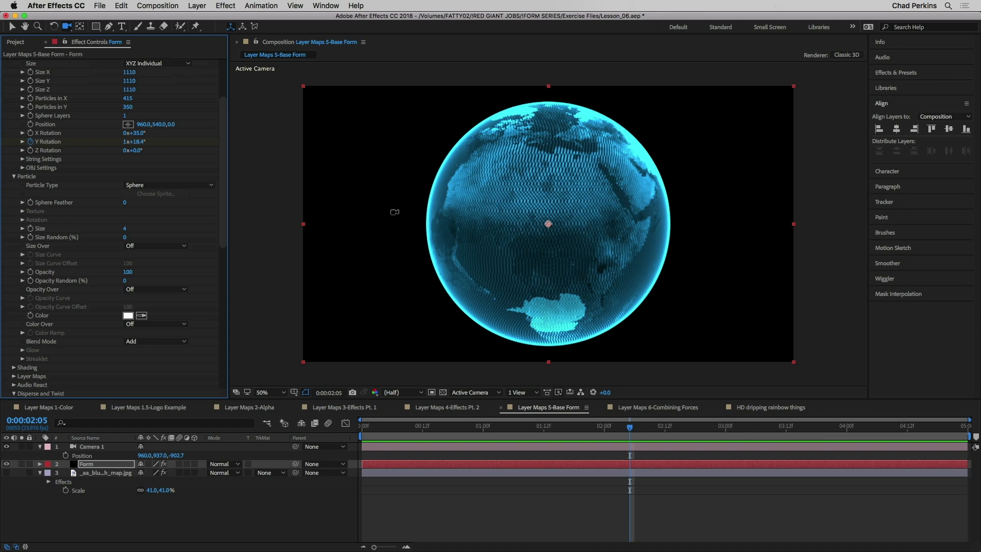
pyautogui.click(14, 176)
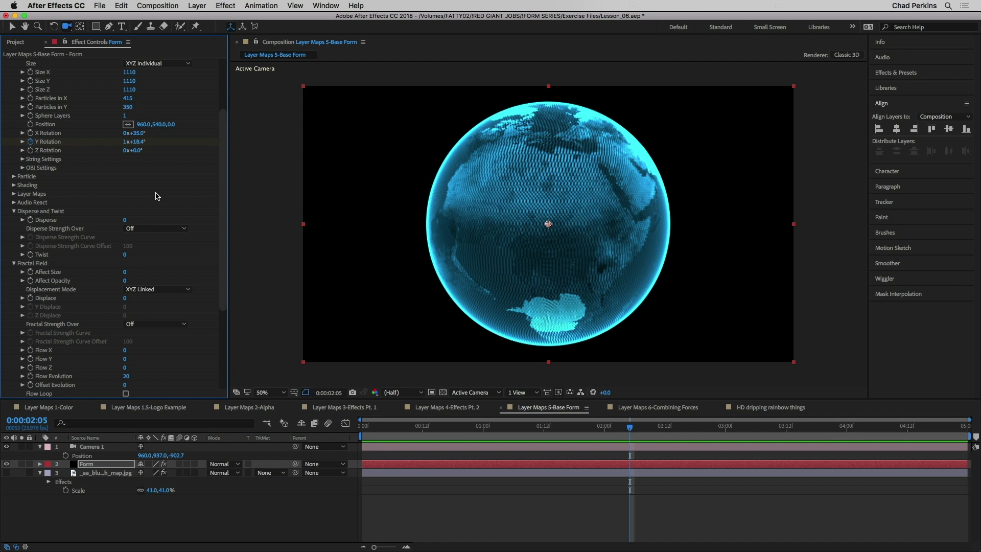
pyautogui.click(14, 211)
pyautogui.click(14, 220)
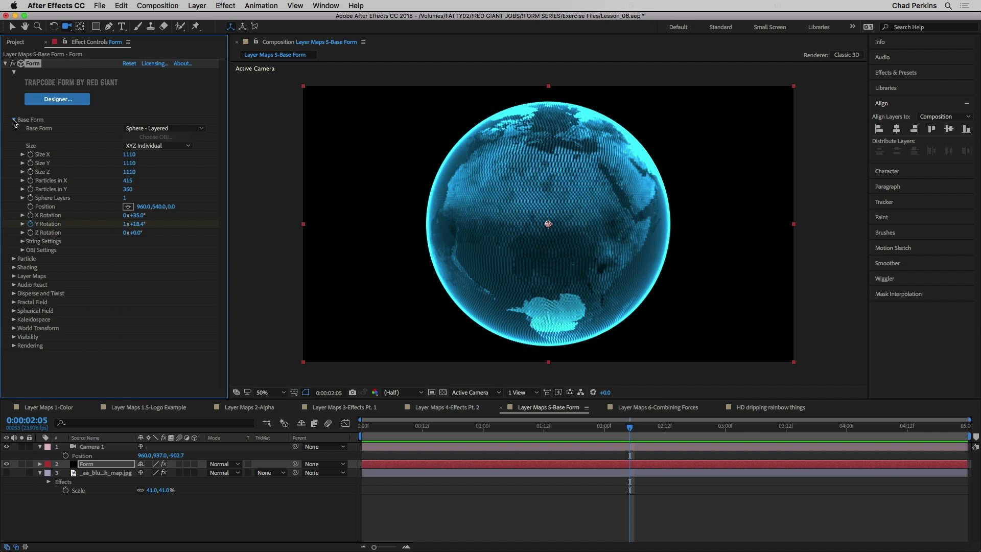
pyautogui.click(13, 120)
pyautogui.click(14, 146)
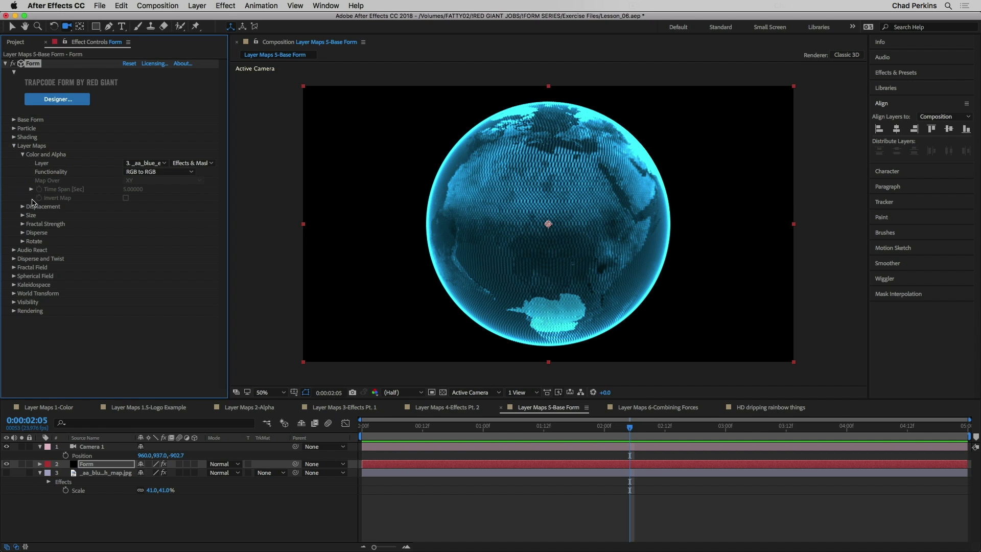
pyautogui.click(22, 155)
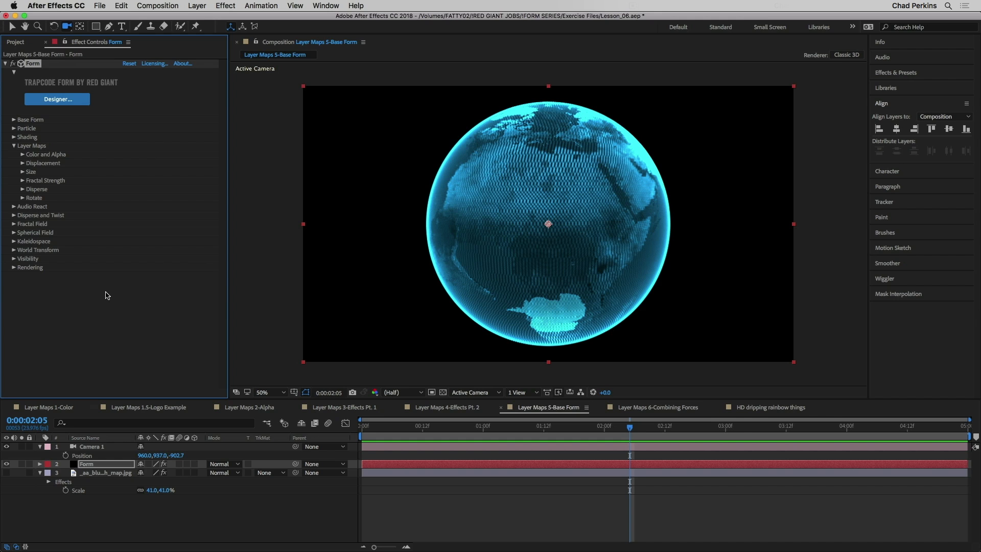
# - Use _aa_blue_earth_map.jpg as the Size map's layer, trying Invert Map and leaving it off
pyautogui.click(23, 171)
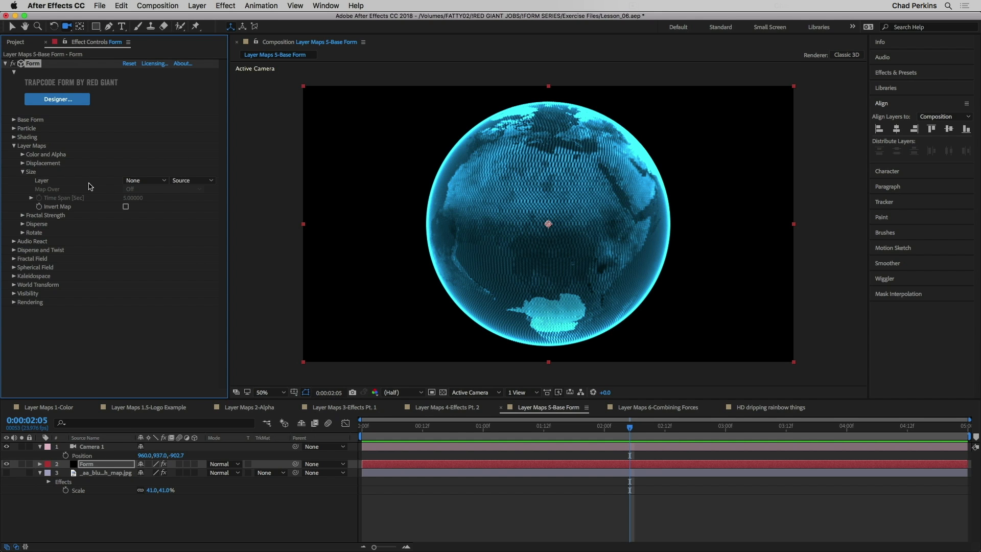
pyautogui.click(146, 180)
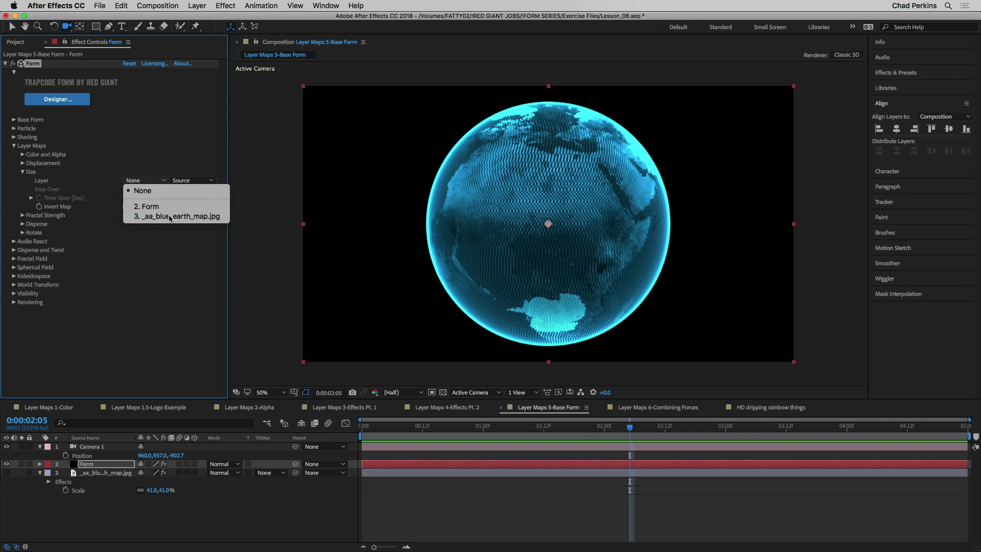
pyautogui.click(172, 218)
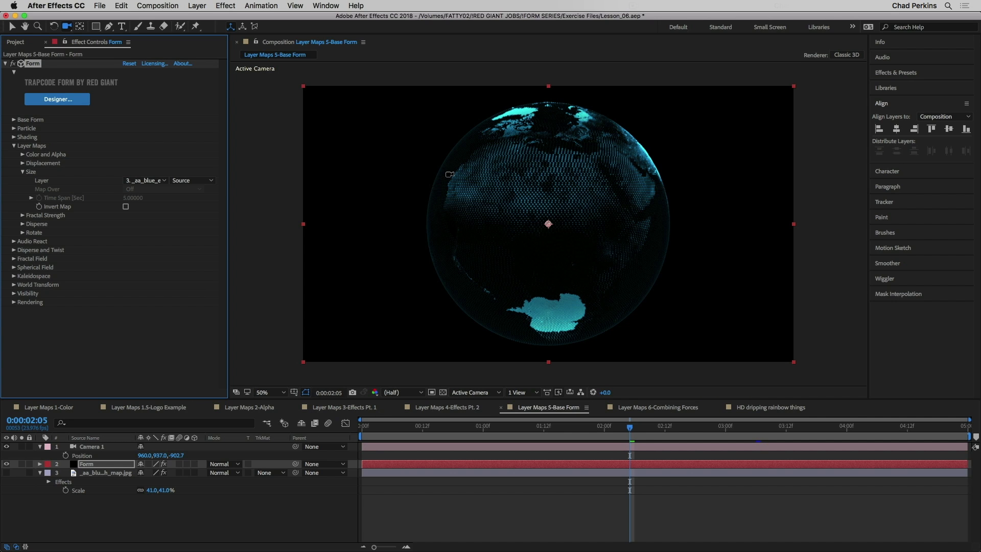
pyautogui.click(126, 207)
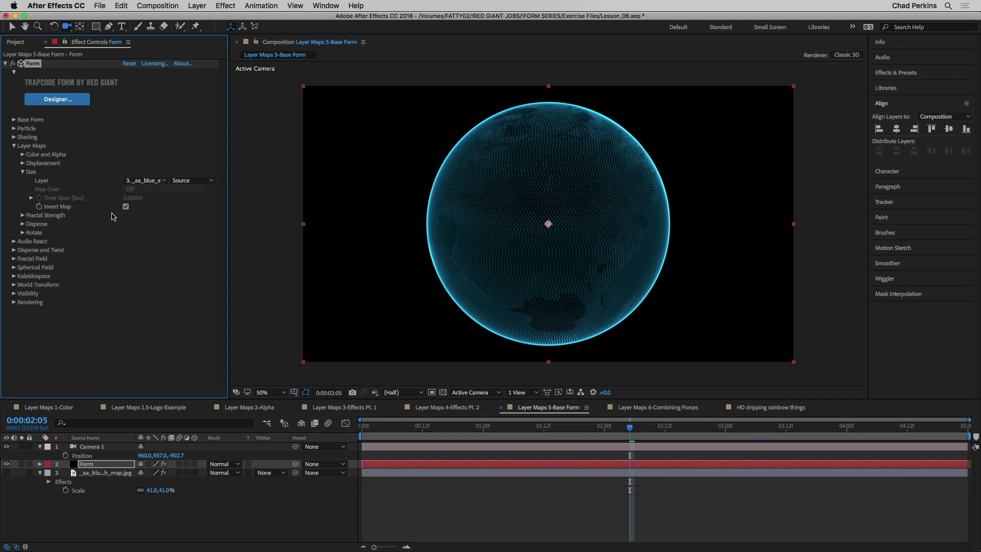
pyautogui.click(125, 207)
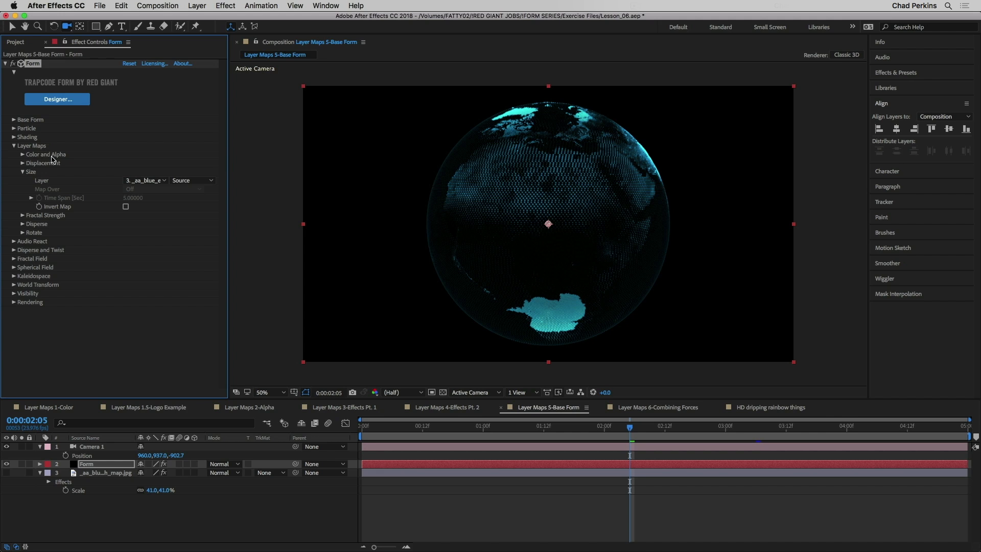
# - Check the Color and Alpha map settings beside the Size map, and collapse both groups
pyautogui.click(23, 154)
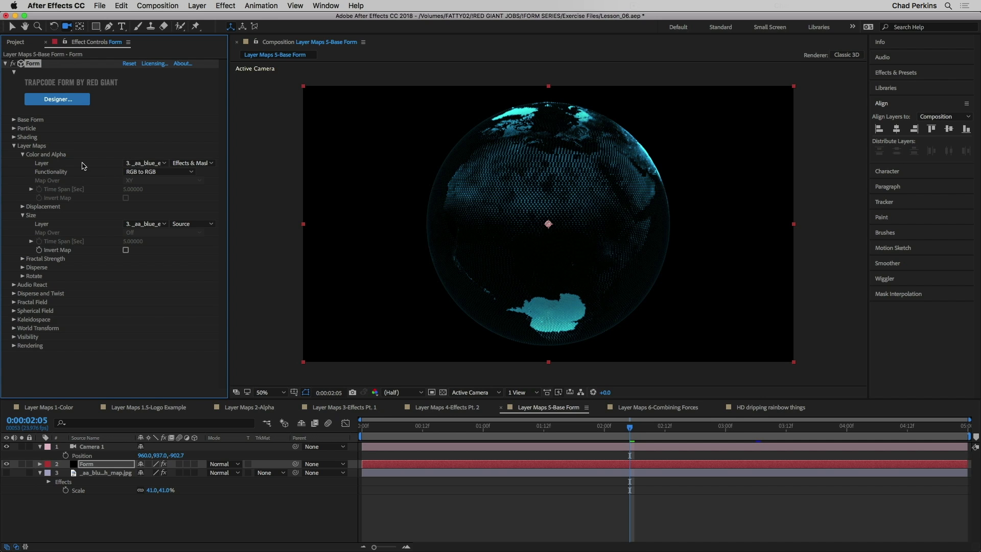
pyautogui.click(23, 154)
pyautogui.click(22, 172)
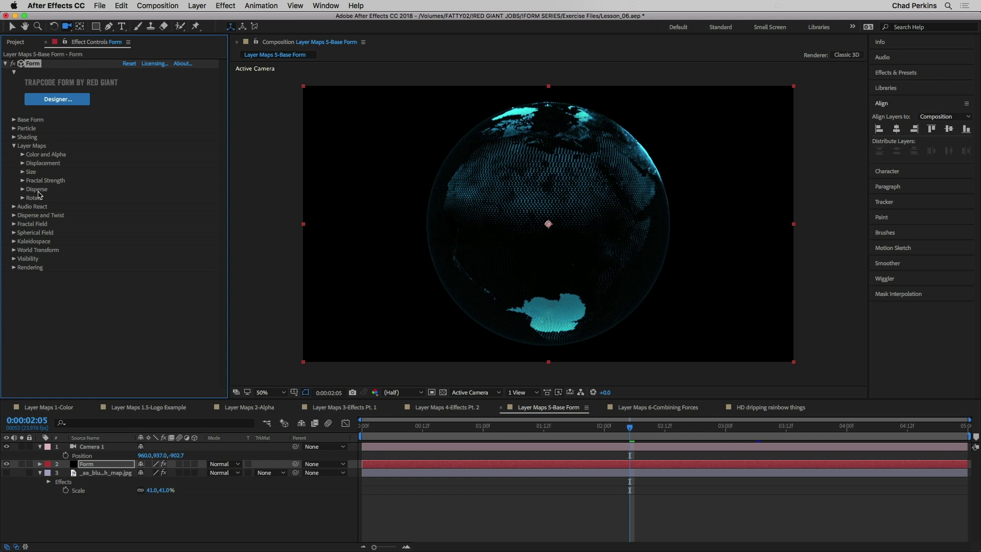
# - Open the Layer Maps 6-Combining Forces composition and view its flower artwork and Gradient layer, leaving both hidden
pyautogui.click(641, 408)
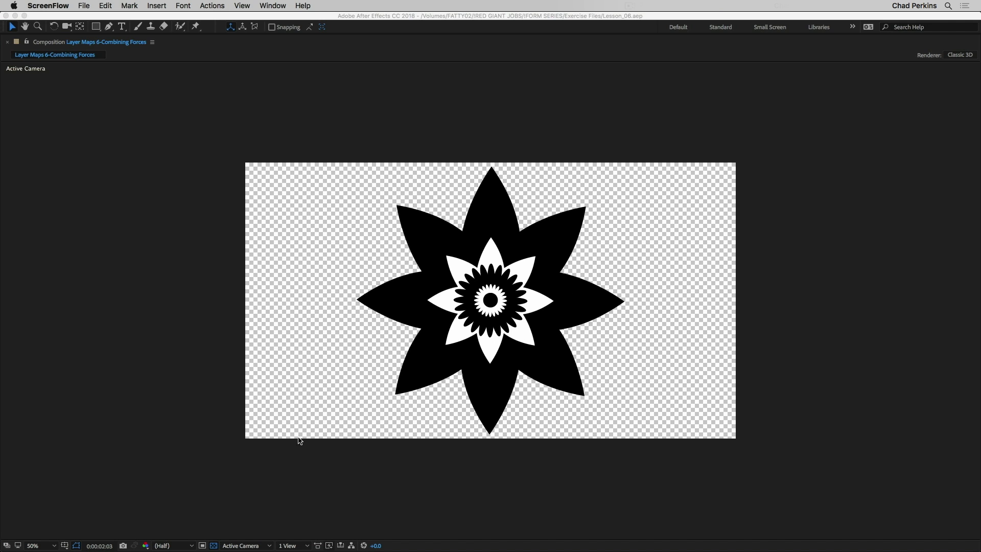
pyautogui.click(214, 547)
pyautogui.click(214, 546)
pyautogui.click(215, 546)
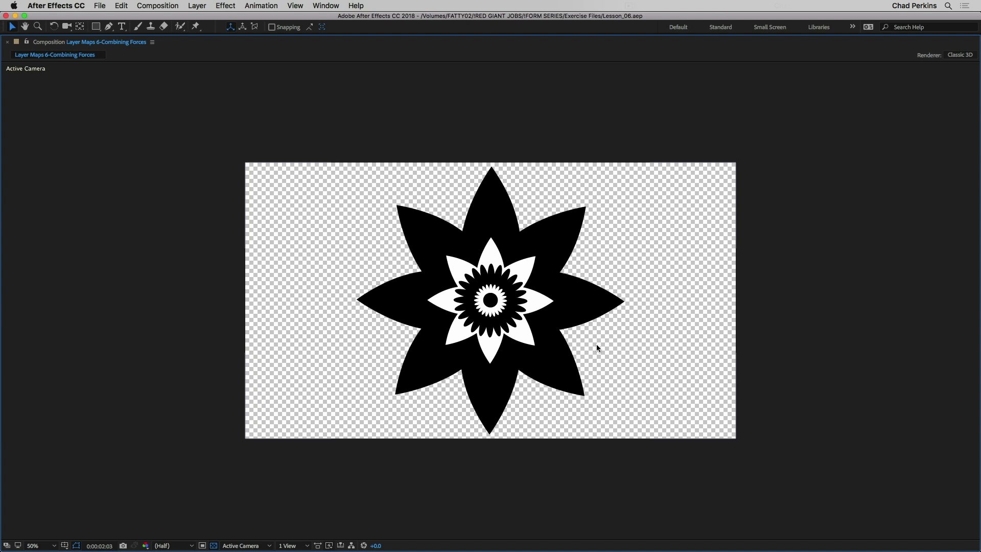
pyautogui.press('`')
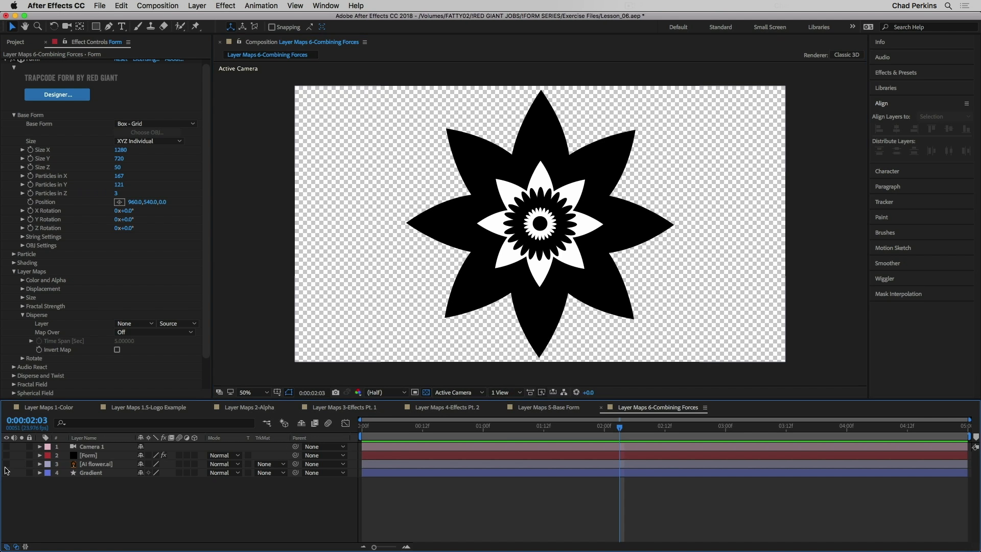
pyautogui.click(6, 473)
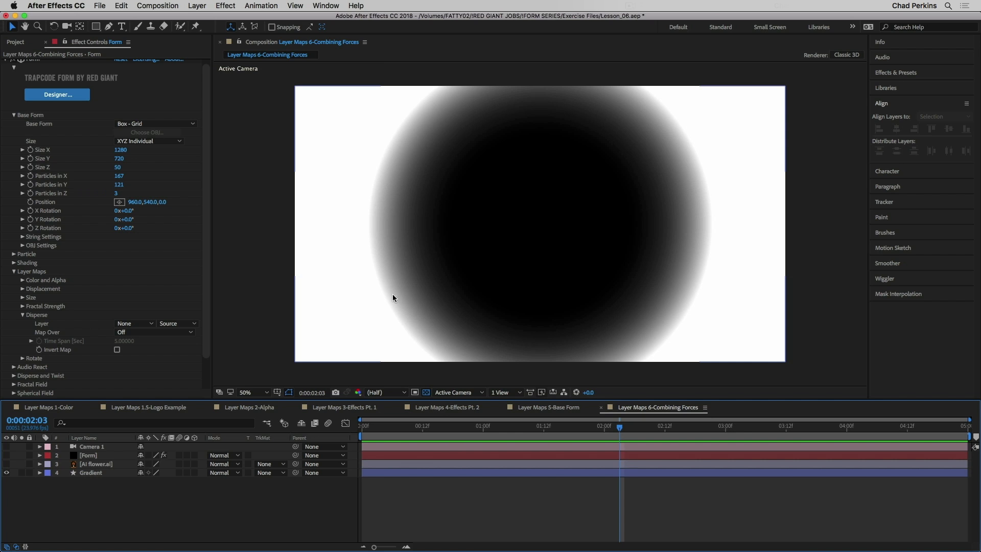
pyautogui.click(7, 473)
# - Show the Form and Camera 1 layers with the transparency grid off and scrub through the particle animation
pyautogui.click(6, 456)
pyautogui.click(7, 447)
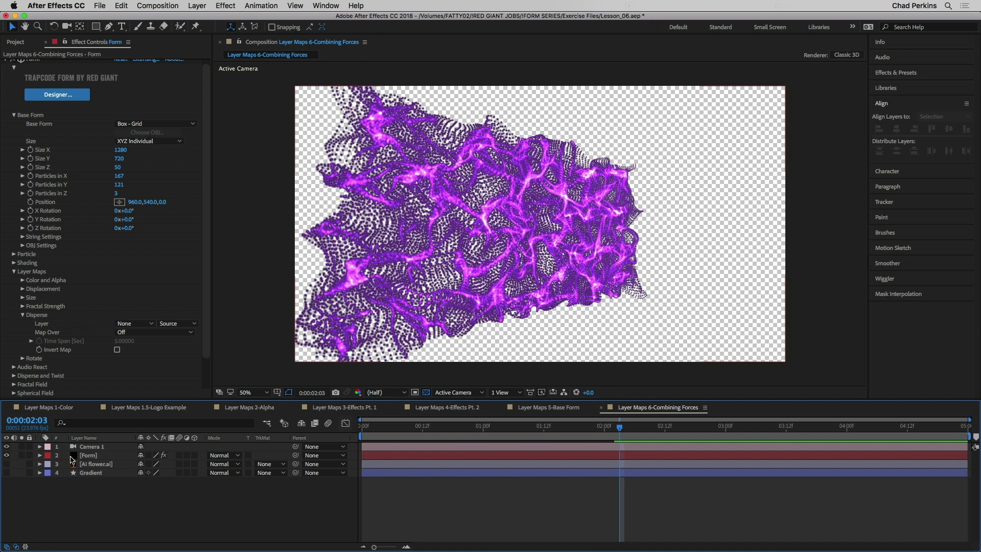
pyautogui.click(427, 393)
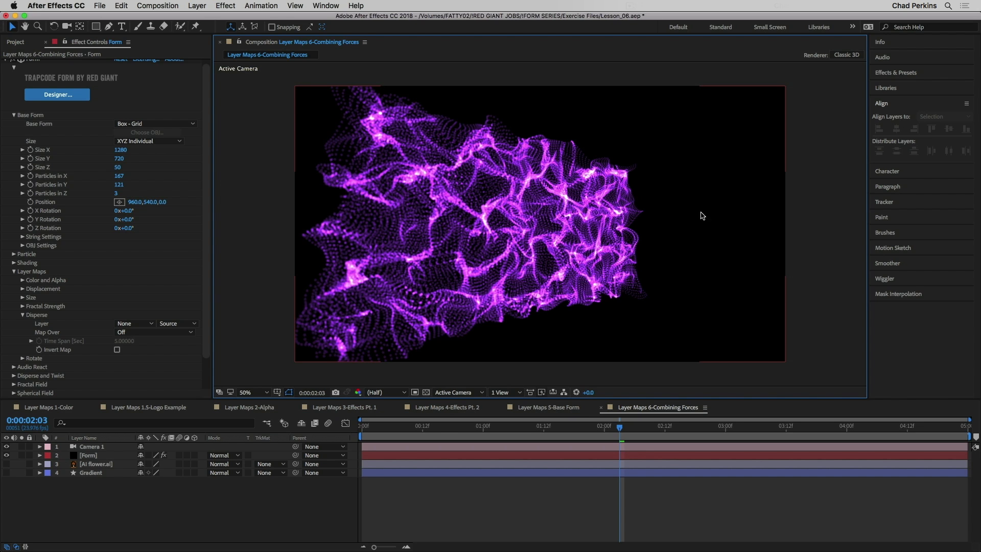
pyautogui.moveTo(418, 427); pyautogui.dragTo(454, 427)
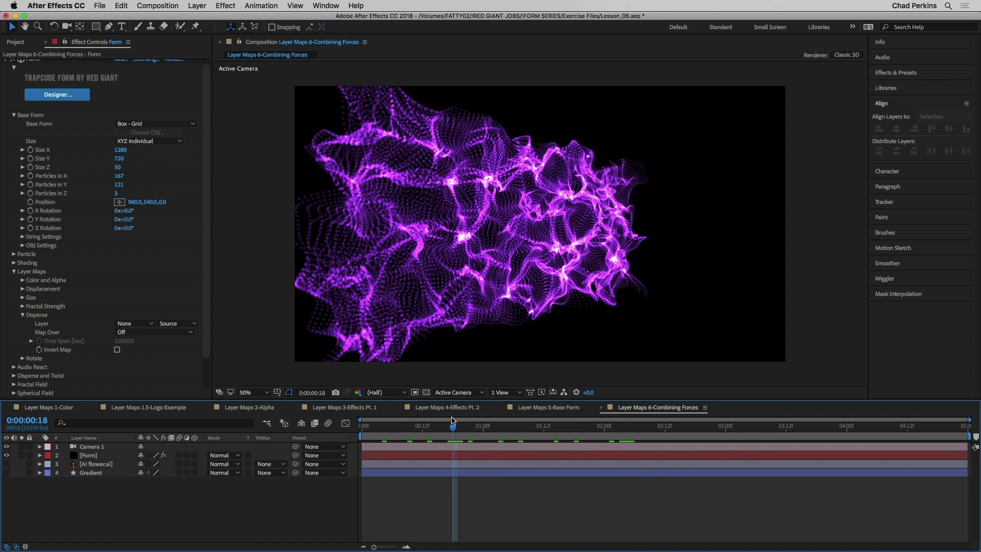
# - Set the Color and Alpha map to the AI flower.ai layer, with Functionality A to A and Map Over XY
pyautogui.scroll(-2, 205, 250)
pyautogui.scroll(-1, 205, 249)
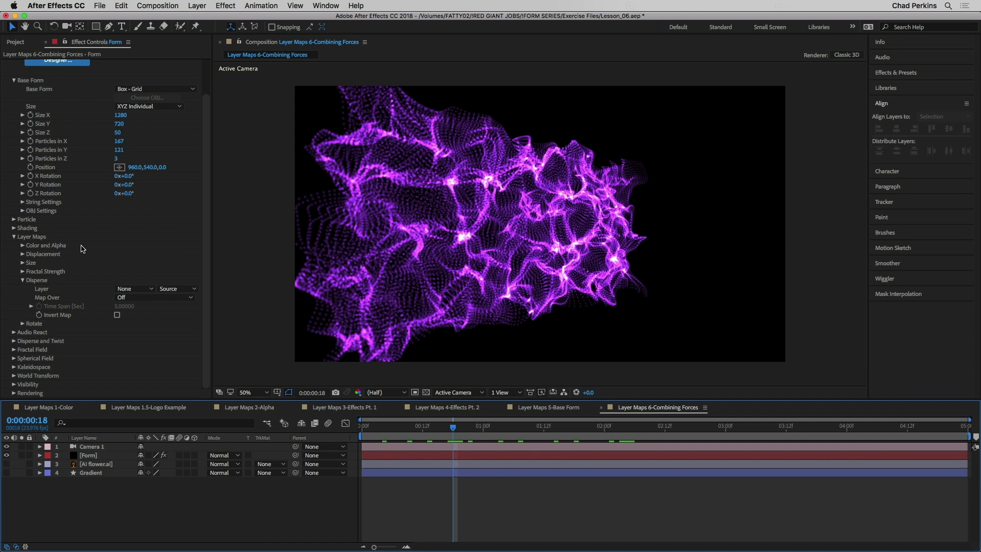
pyautogui.click(22, 246)
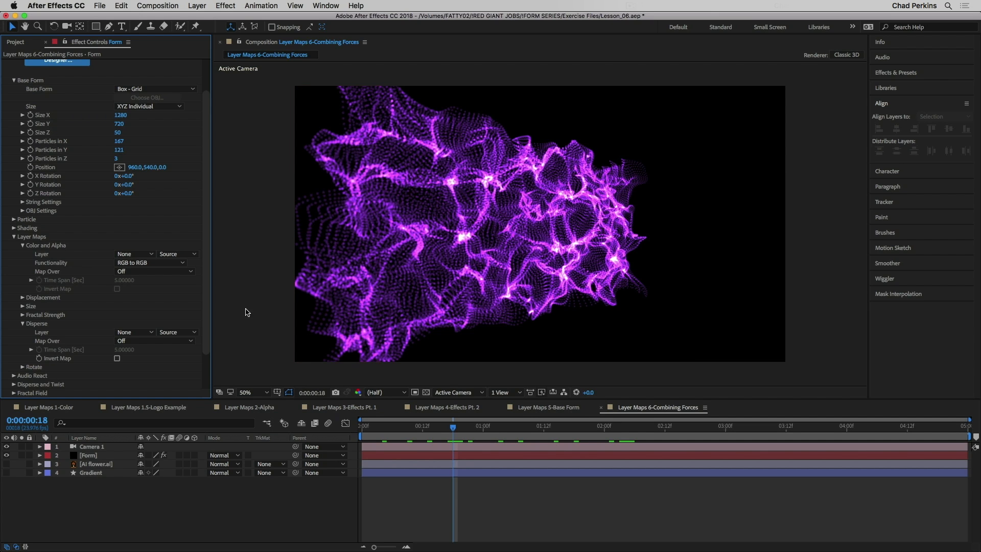
pyautogui.click(137, 256)
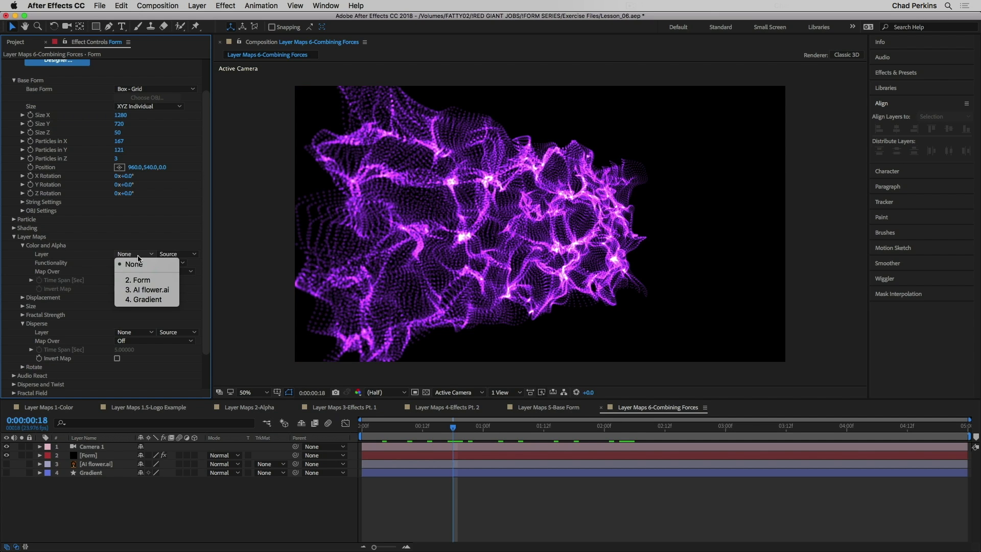
pyautogui.click(167, 295)
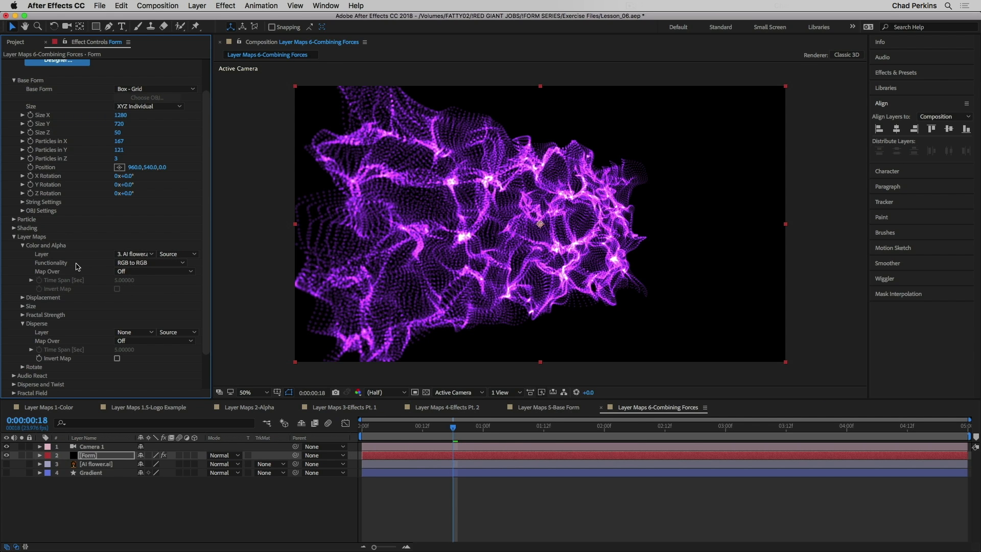
pyautogui.click(142, 263)
pyautogui.click(150, 295)
pyautogui.click(144, 272)
pyautogui.click(146, 293)
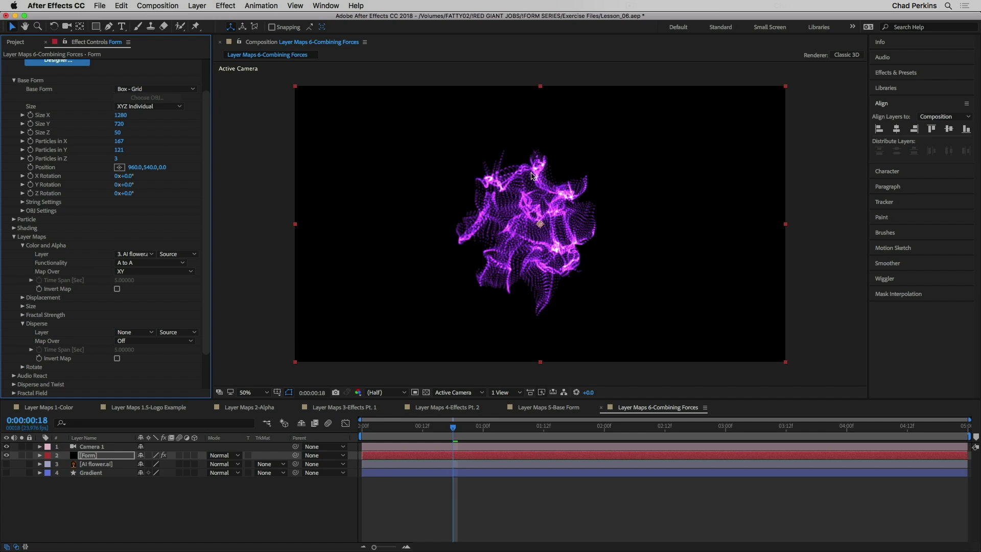
# - Preview the flower-masked particle animation from the start of the composition
pyautogui.moveTo(425, 427); pyautogui.dragTo(367, 411)
pyautogui.press('space')
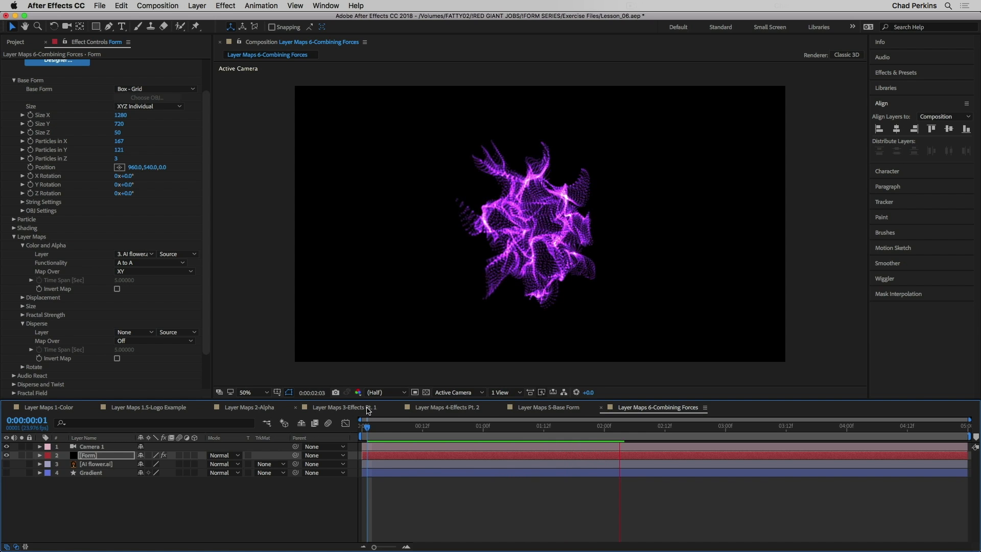
pyautogui.press('space')
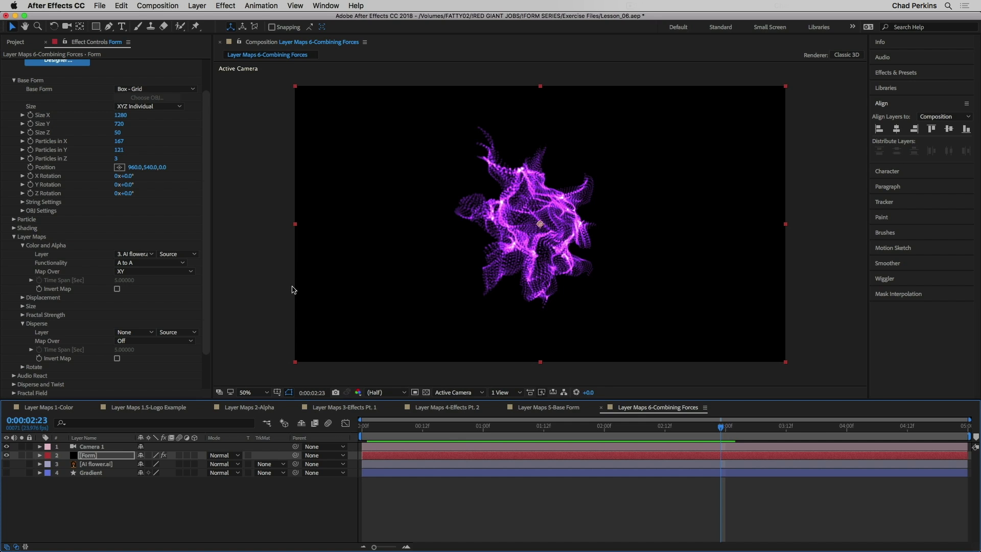
# - Set the Displacement map to Map Over XY, with AI flower.ai as the XYZ layer and a Strength of 37
pyautogui.click(23, 245)
pyautogui.click(23, 254)
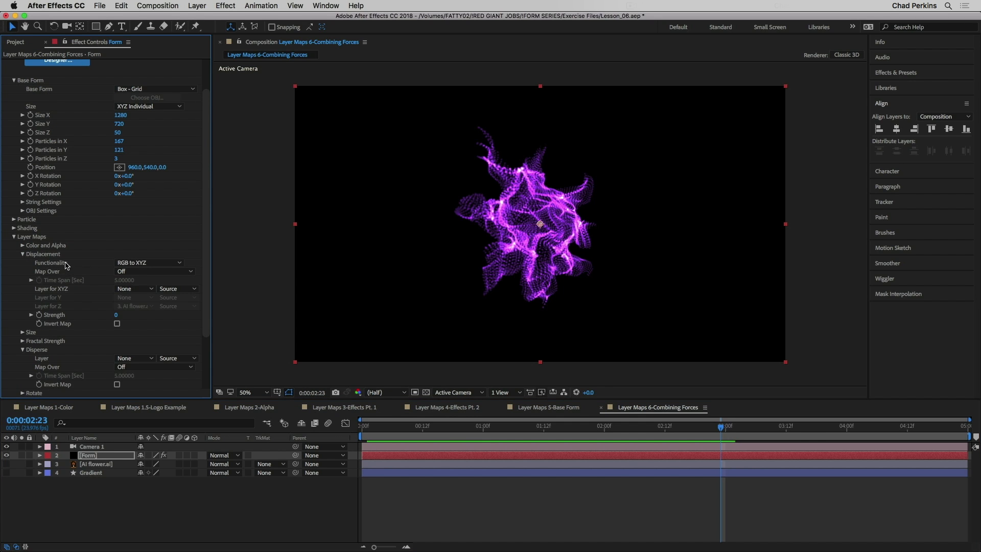
pyautogui.scroll(-4, 65, 264)
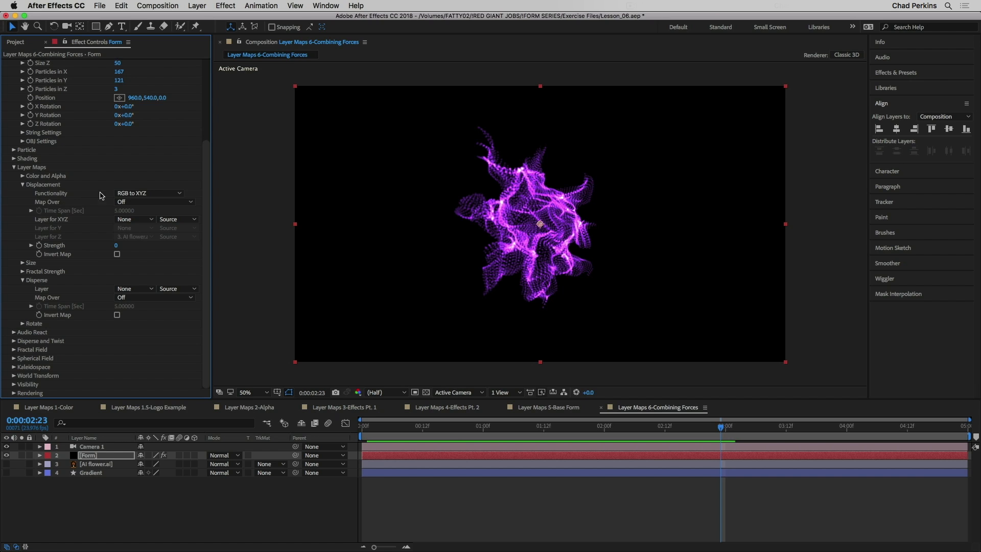
pyautogui.click(131, 203)
pyautogui.click(136, 221)
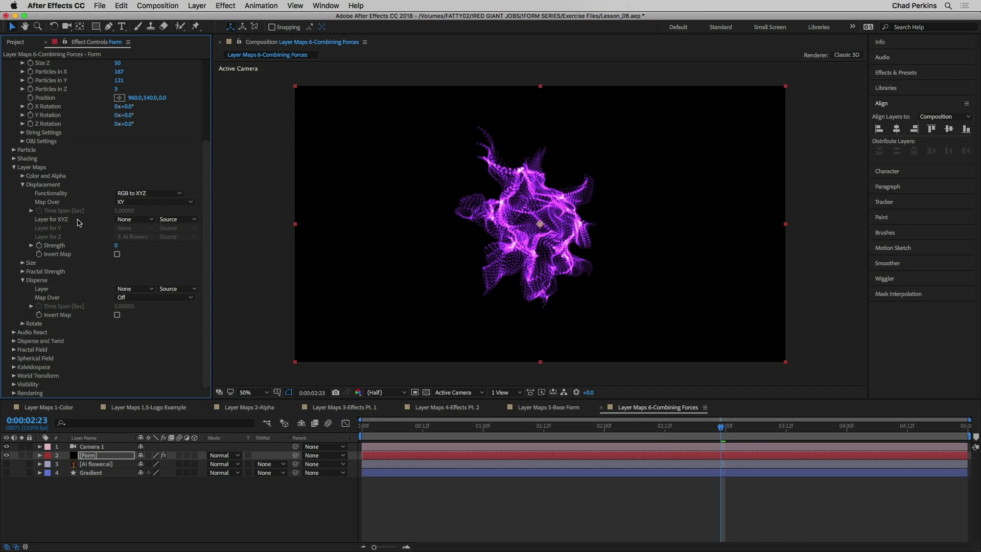
pyautogui.click(136, 220)
pyautogui.click(145, 256)
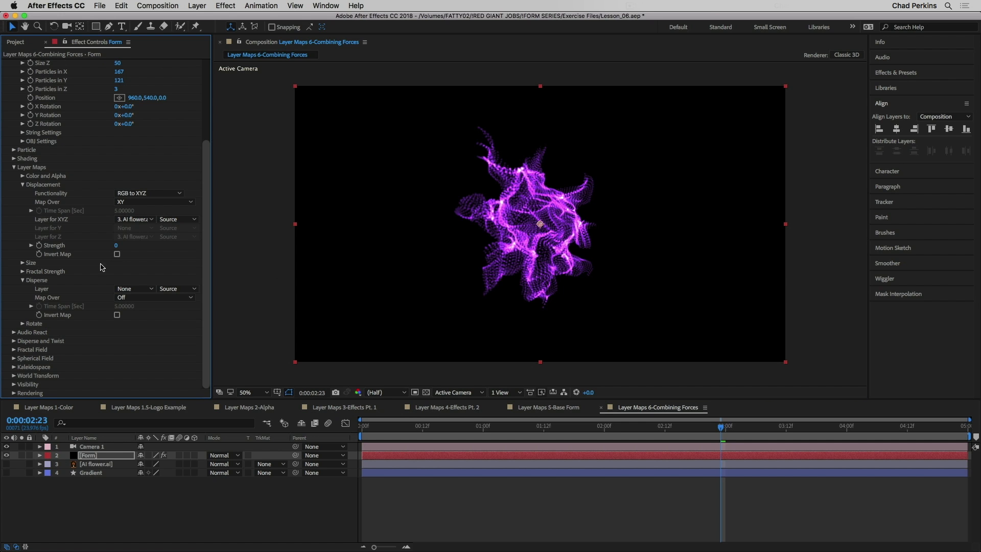
pyautogui.moveTo(117, 245); pyautogui.dragTo(137, 248)
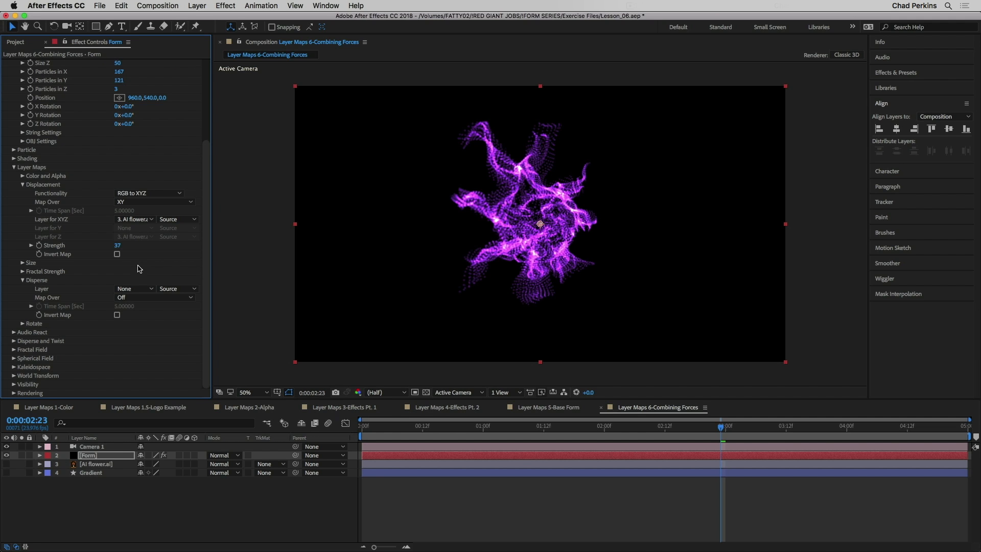
# - Set the Displacement map's Functionality to Individual XYZ and its Layer for X to None
pyautogui.click(148, 195)
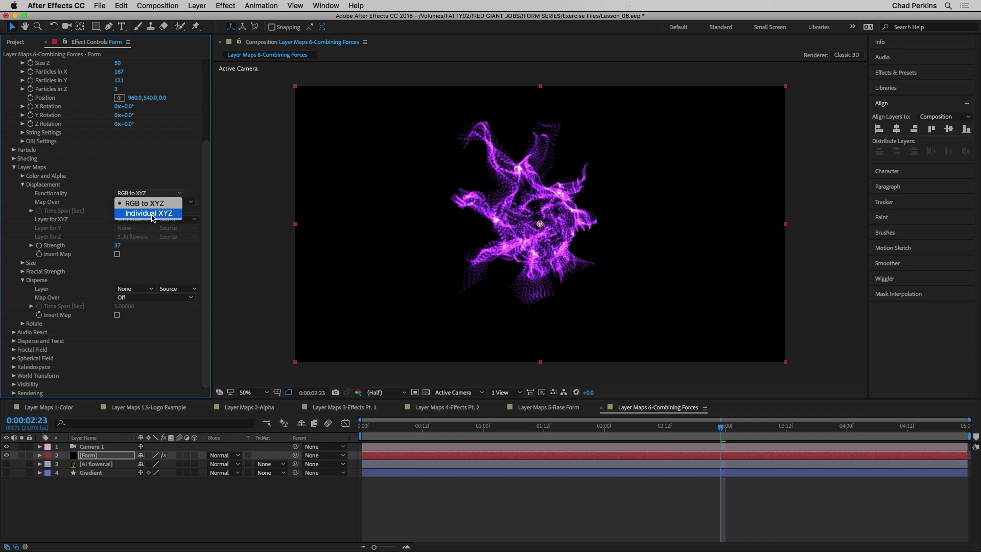
pyautogui.click(152, 215)
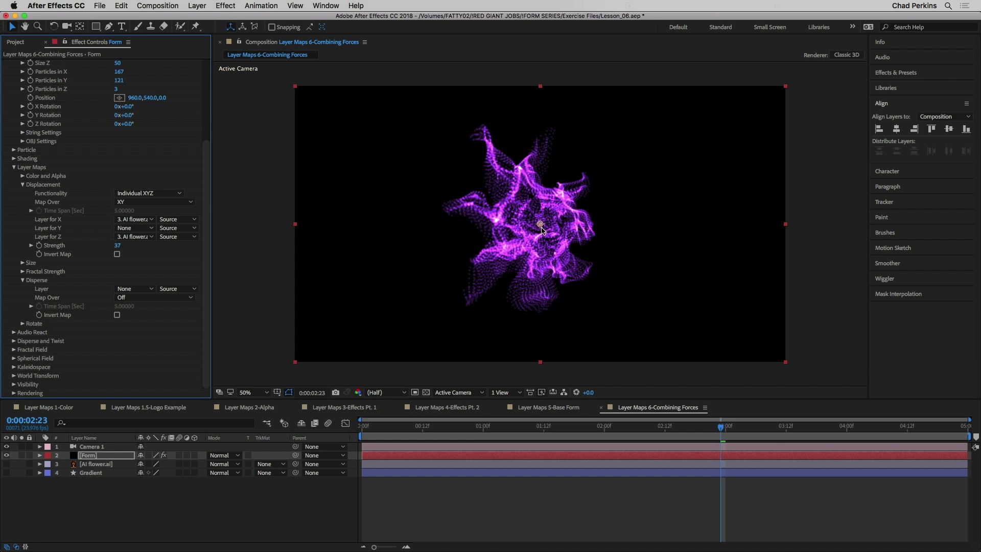
pyautogui.click(152, 220)
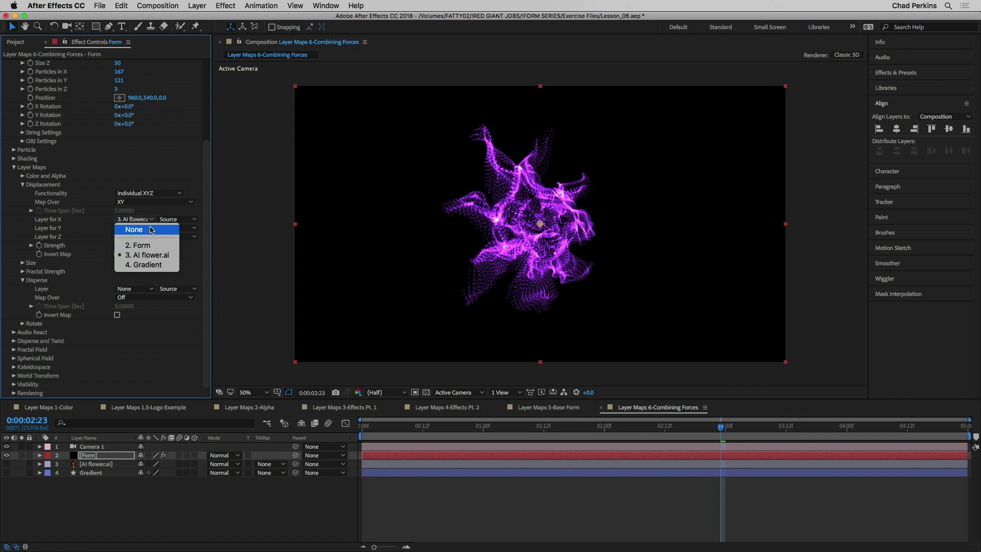
pyautogui.click(136, 229)
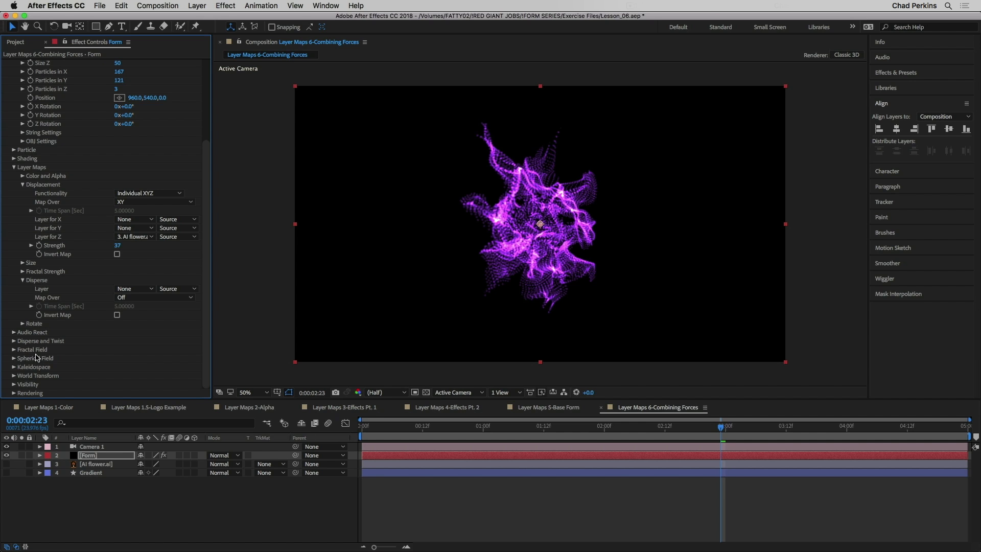
# - Set the Fractal Field's Displace to 0
pyautogui.click(14, 350)
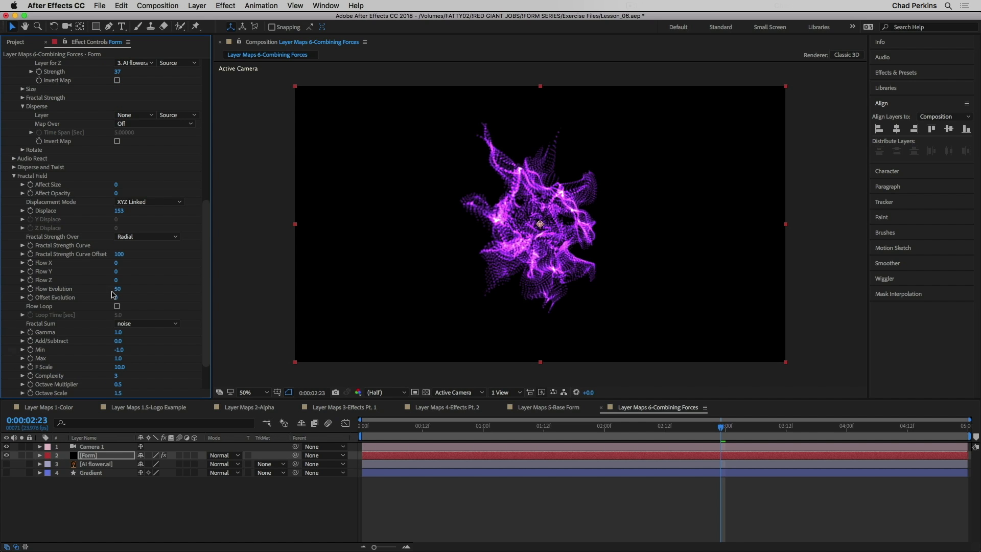
pyautogui.click(121, 210)
pyautogui.press('Return')
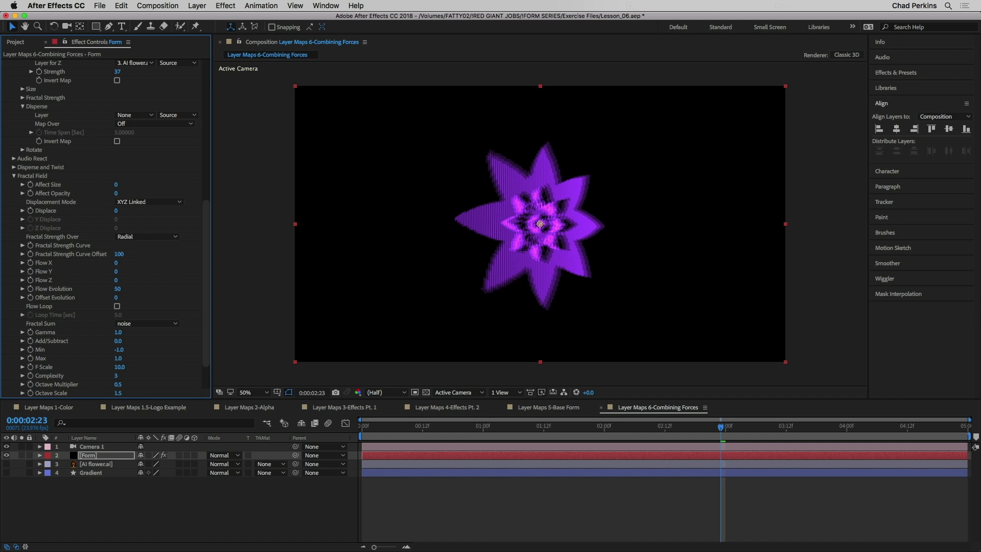
# - Reset the Displacement map's Strength to 0, and adjust it to -25
pyautogui.moveTo(207, 219); pyautogui.dragTo(212, 146)
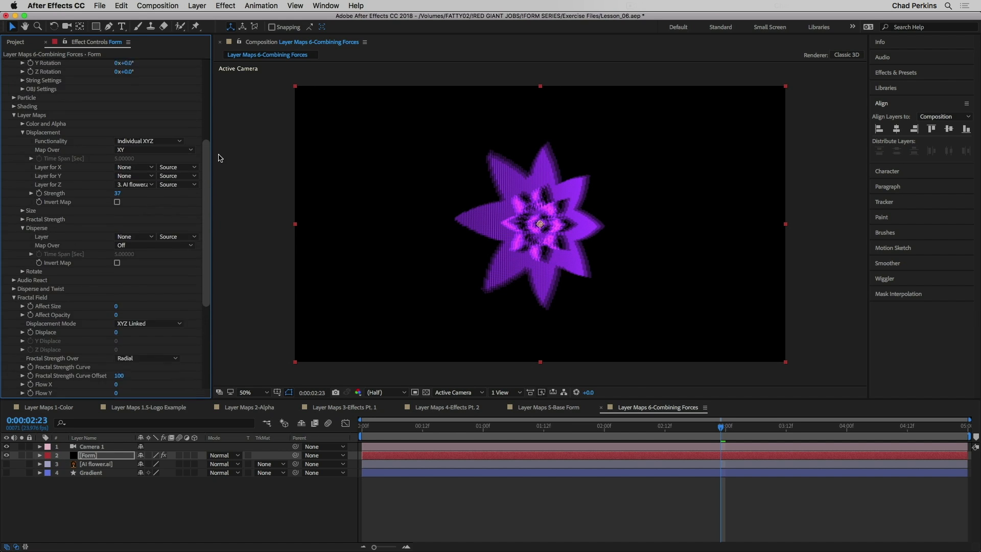
pyautogui.click(119, 211)
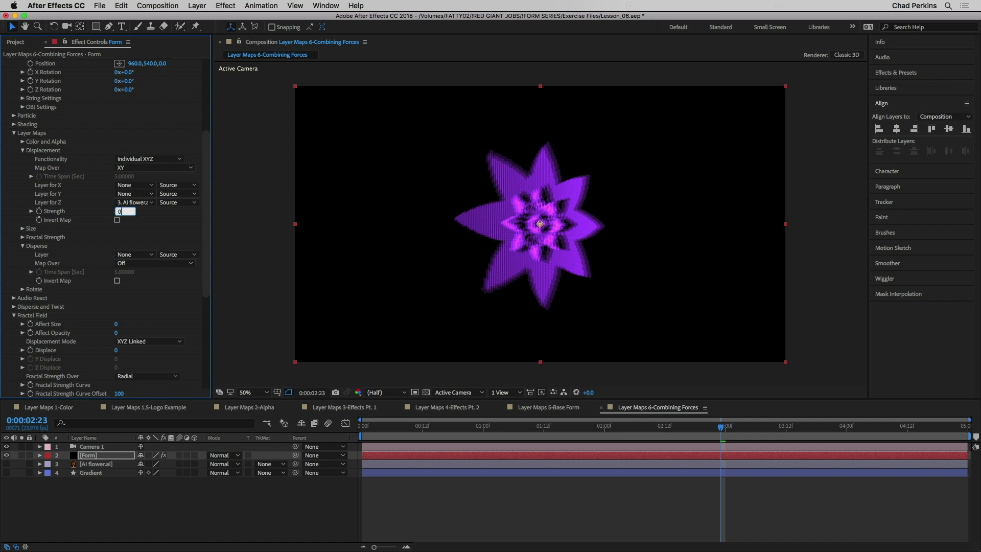
pyautogui.write('0')
pyautogui.press('Return')
pyautogui.moveTo(116, 211)
pyautogui.mouseDown()
pyautogui.moveTo(126, 209)
pyautogui.moveTo(96, 215)
pyautogui.moveTo(129, 213)
pyautogui.mouseUp()
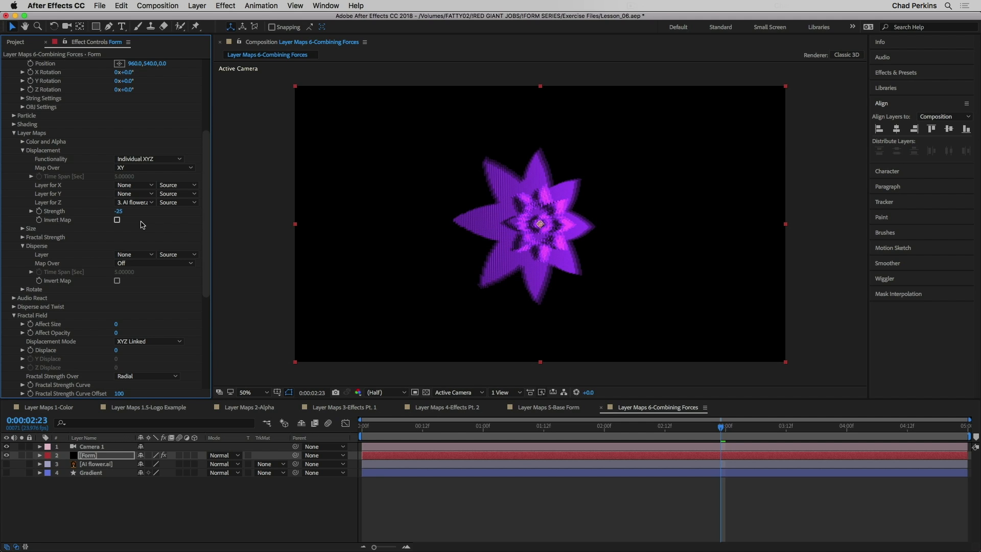
# - Try the Displacement map with Functionality RGB to XYZ, AI flower.ai as the XYZ layer, and a negative Strength around -53
pyautogui.click(153, 159)
pyautogui.click(153, 170)
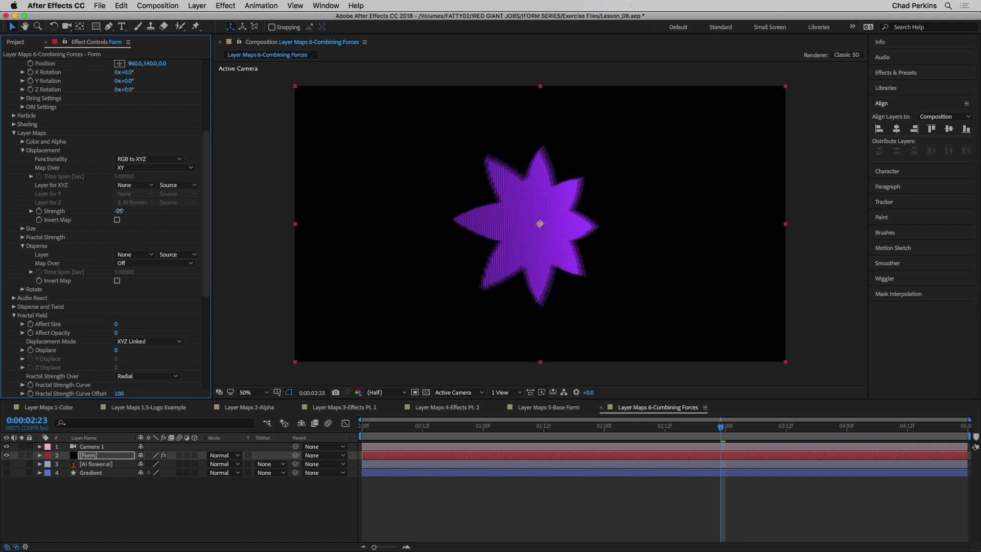
pyautogui.moveTo(126, 209); pyautogui.dragTo(137, 195)
pyautogui.click(136, 185)
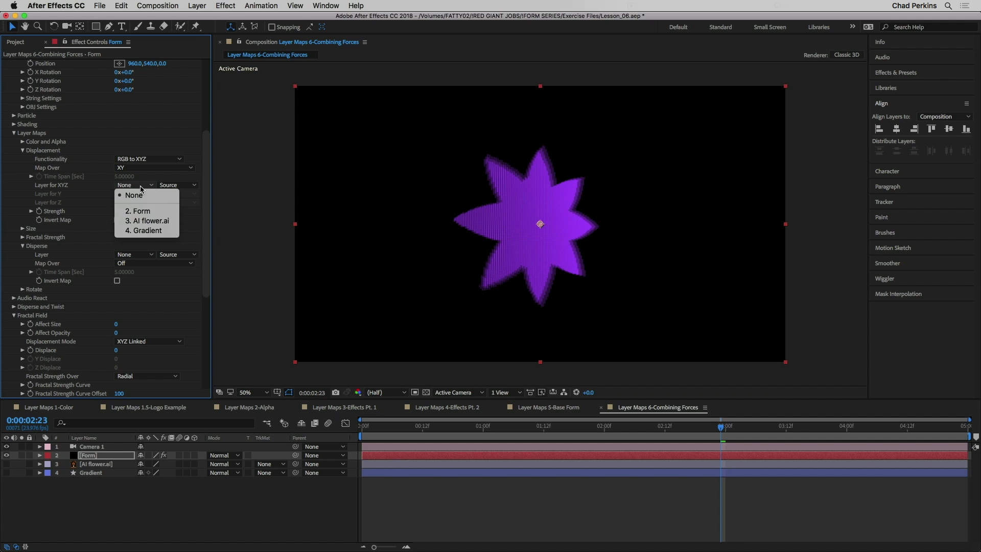
pyautogui.click(146, 220)
pyautogui.moveTo(127, 211); pyautogui.dragTo(104, 224)
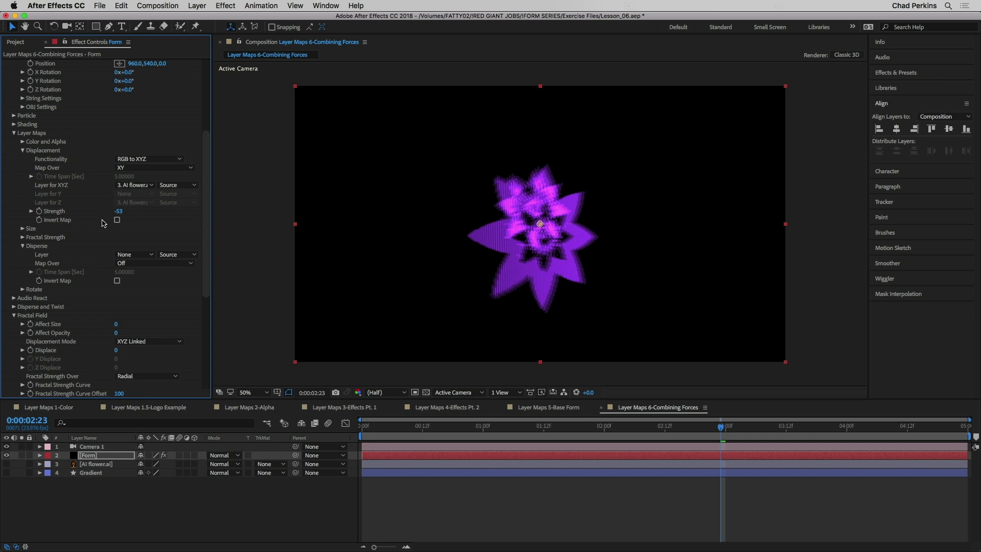
# - Return the Displacement map to Individual XYZ with Layer for X set to None, leaving AI flower.ai driving only Z
pyautogui.click(148, 159)
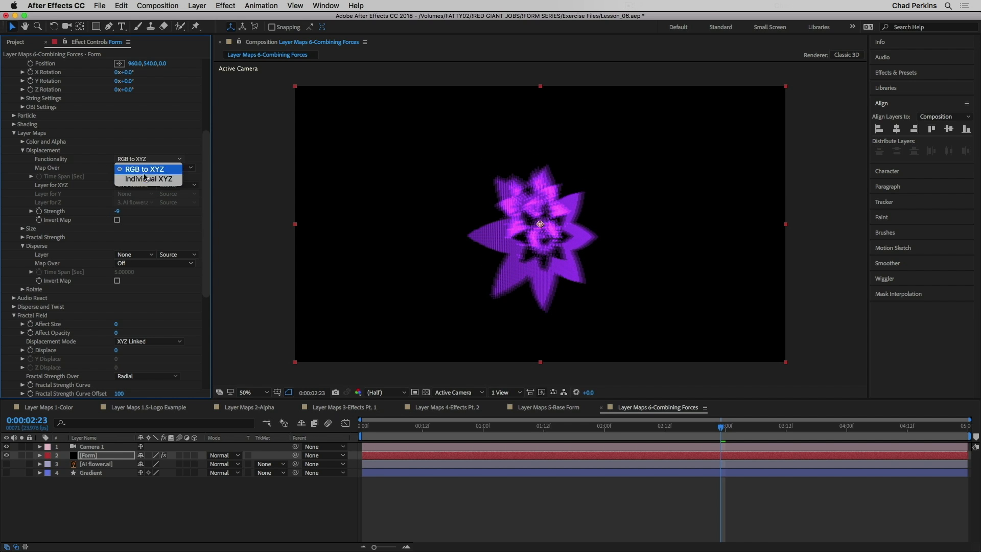
pyautogui.click(145, 180)
pyautogui.click(144, 186)
pyautogui.click(136, 195)
pyautogui.click(134, 185)
pyautogui.click(132, 194)
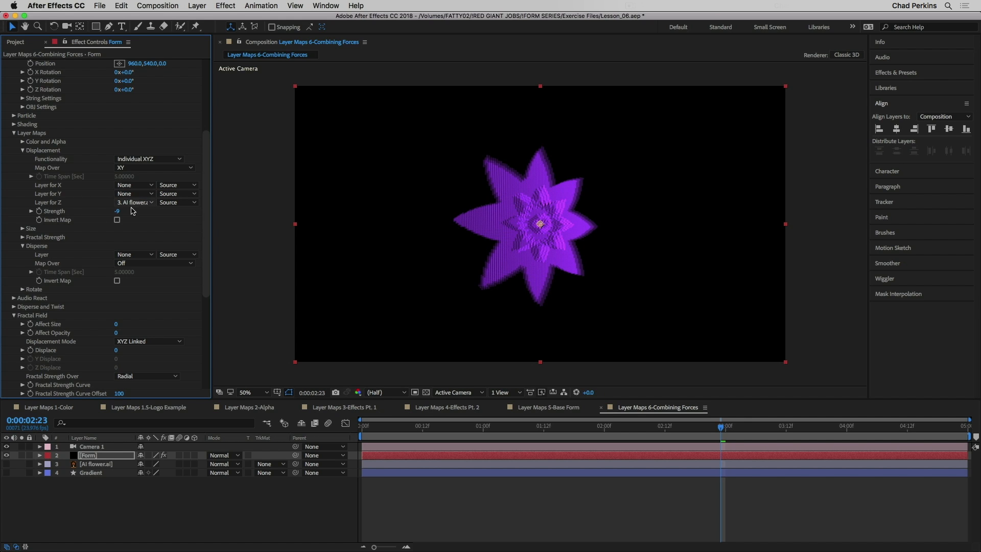
# - Fine-tune the Displacement map's negative Strength for subtle Z depth, checking the flower with a slight camera orbit
pyautogui.moveTo(117, 211); pyautogui.dragTo(110, 214)
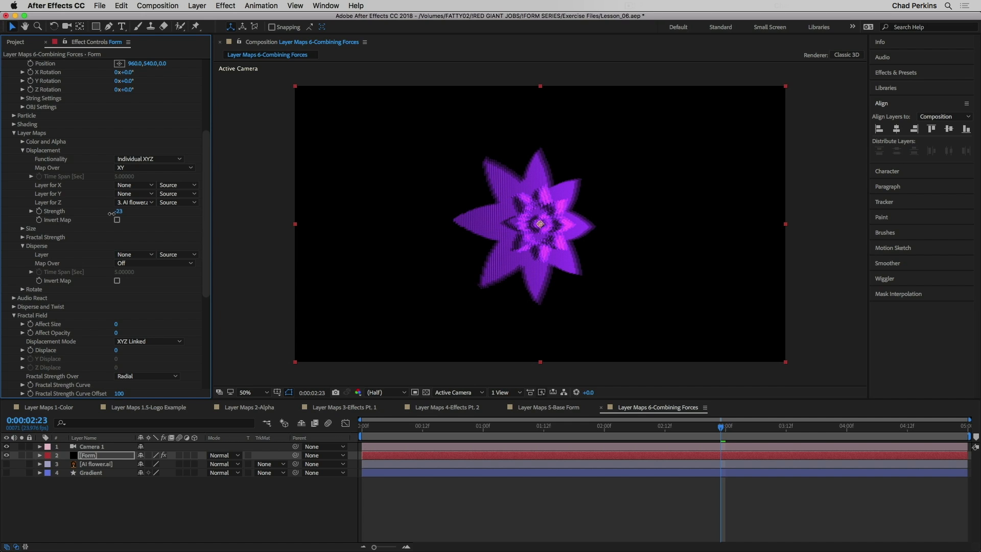
pyautogui.press('c')
pyautogui.moveTo(513, 237)
pyautogui.mouseDown()
pyautogui.moveTo(486, 228)
pyautogui.moveTo(409, 241)
pyautogui.moveTo(558, 237)
pyautogui.moveTo(522, 236)
pyautogui.mouseUp()
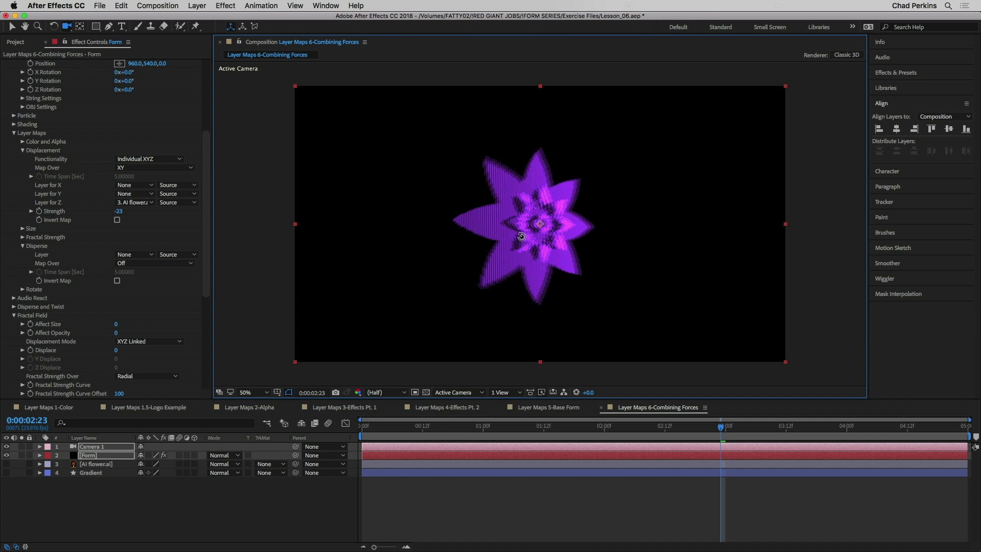
pyautogui.moveTo(119, 211); pyautogui.dragTo(121, 211)
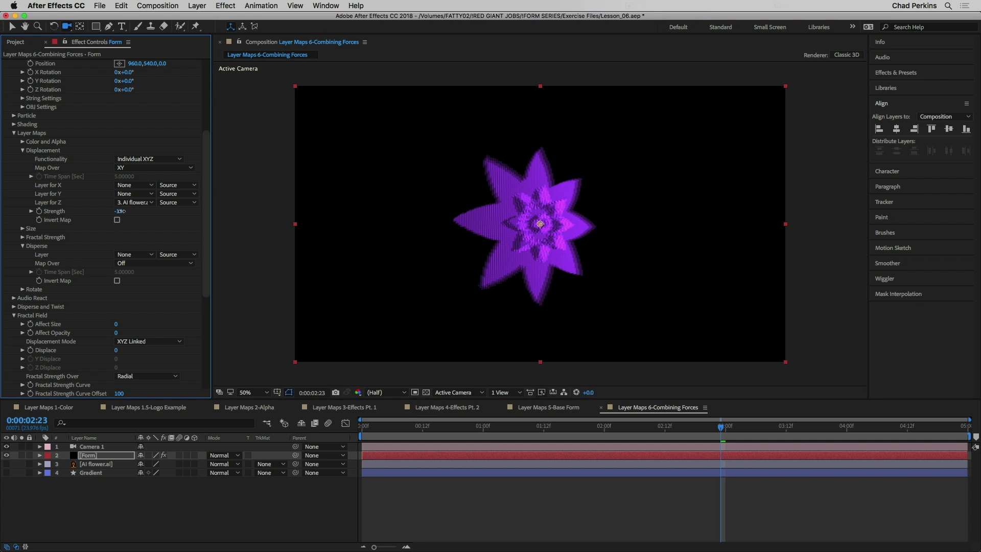
# - Set the Disperse map to the Gradient layer with Map Over XY, and raise the Disperse amount to 135
pyautogui.click(22, 151)
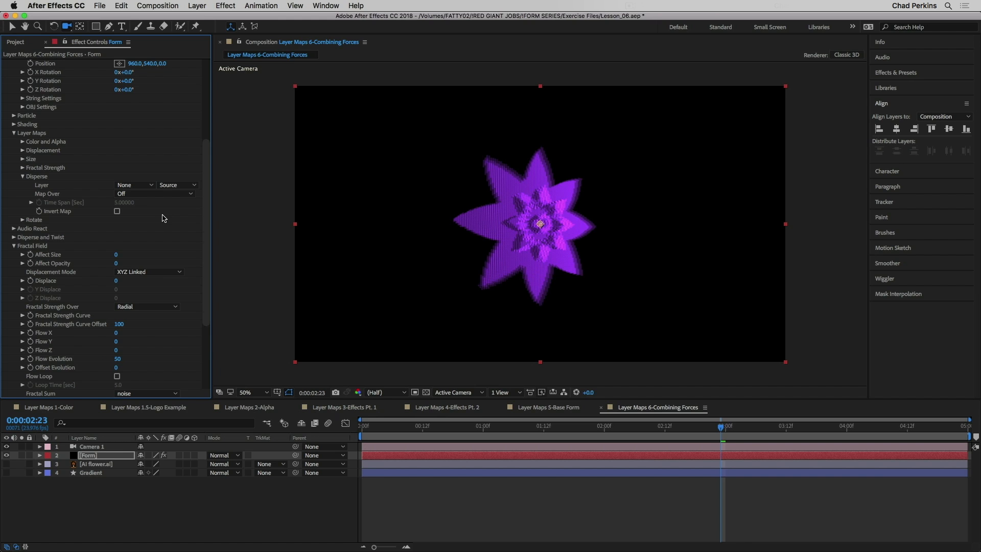
pyautogui.click(153, 187)
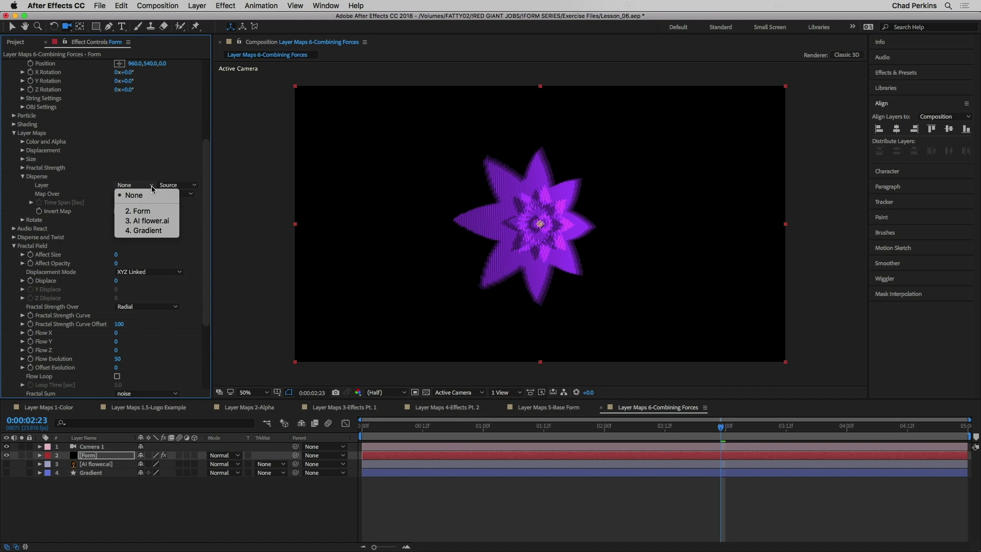
pyautogui.click(153, 231)
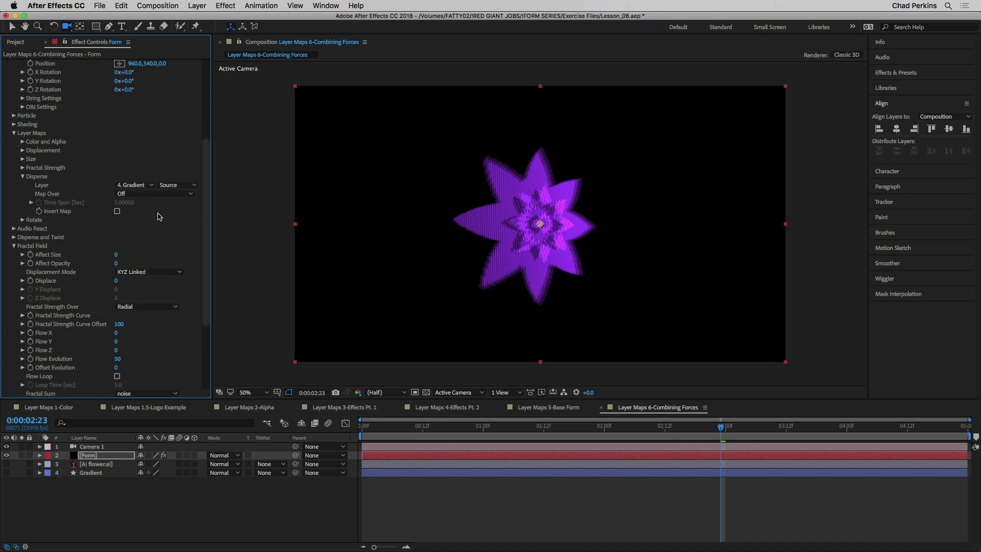
pyautogui.click(136, 194)
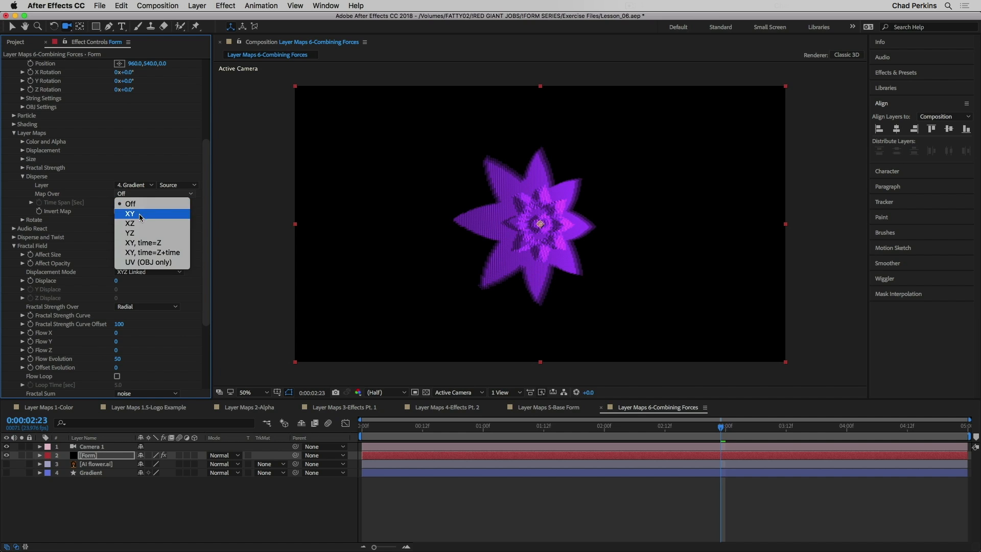
pyautogui.click(139, 215)
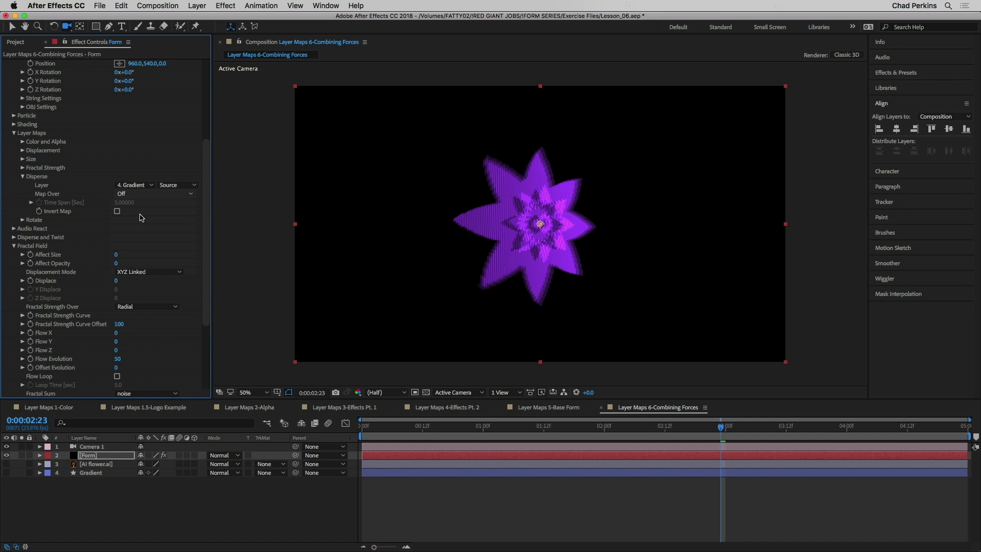
pyautogui.click(14, 237)
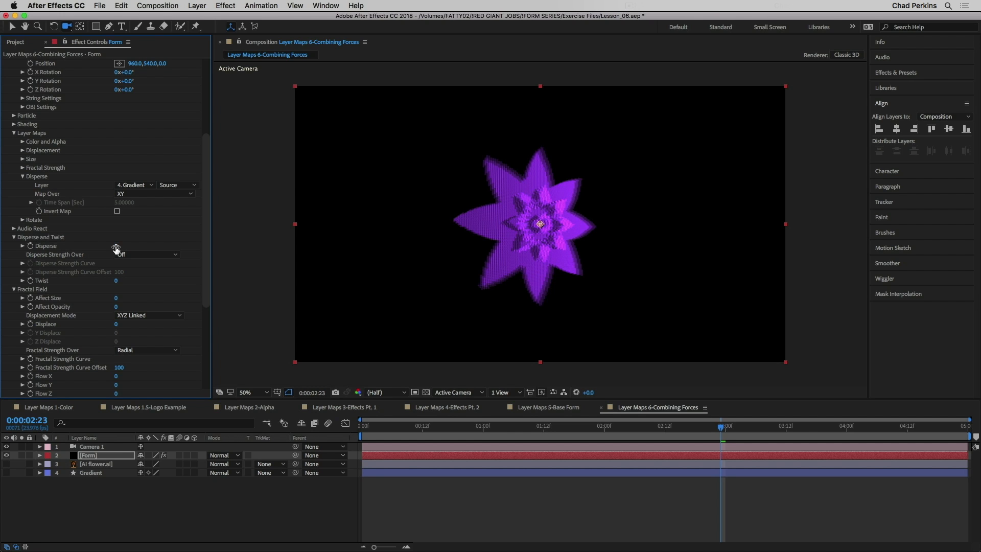
pyautogui.moveTo(119, 246); pyautogui.dragTo(125, 246)
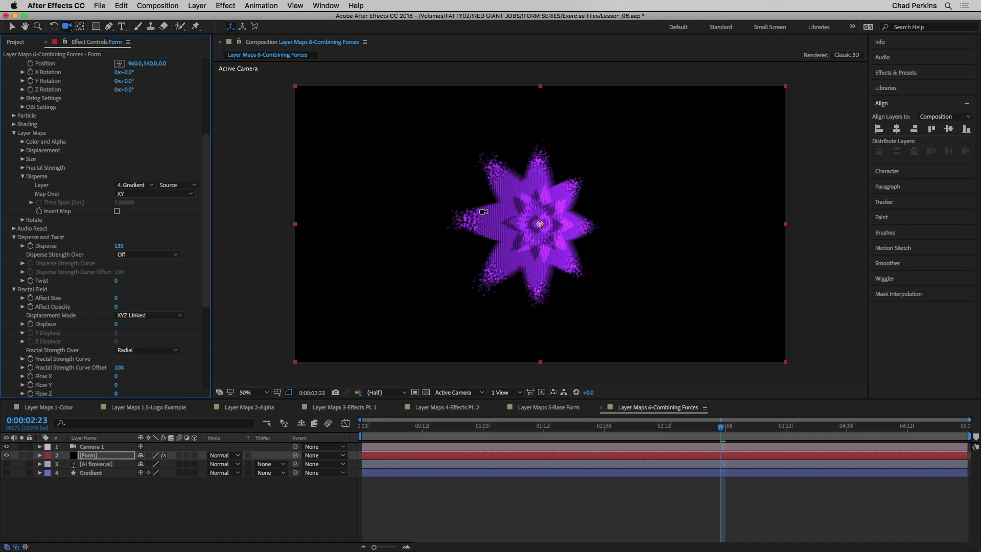
# - Edit the Gradient layer's radial fill colors, moving the white stop inward and placing the gradient midpoint at 76.5%
pyautogui.click(97, 473)
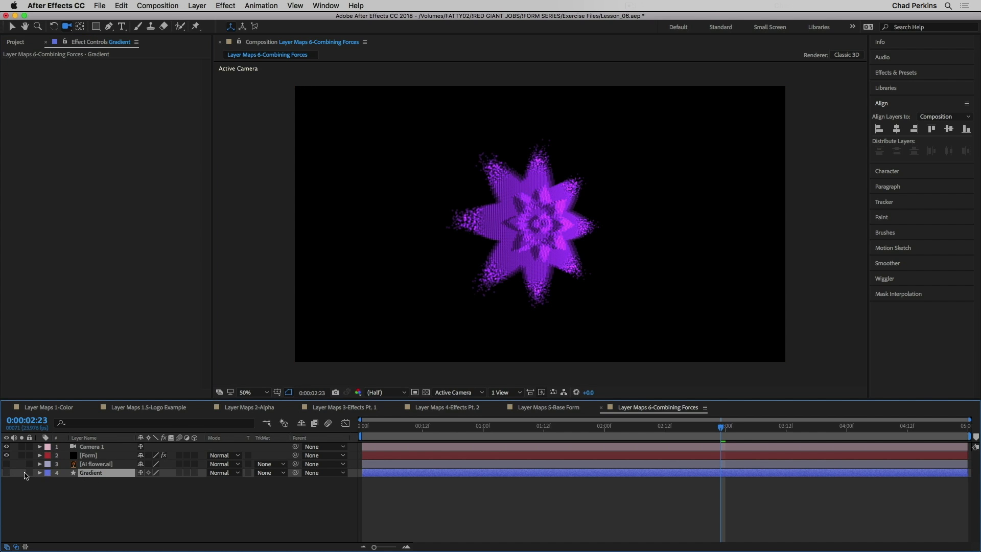
pyautogui.press('u')
pyautogui.press('u')
pyautogui.scroll(-2, 61, 534)
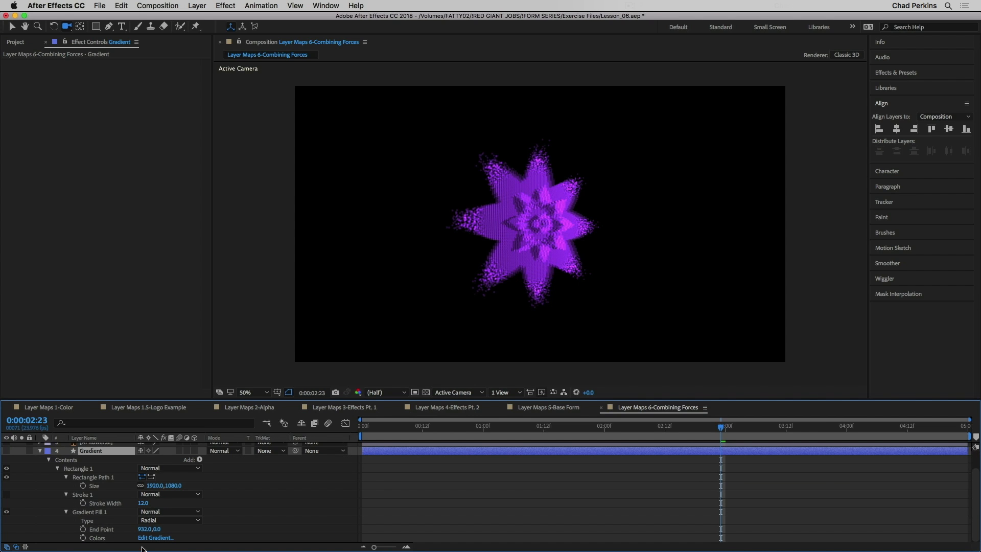
pyautogui.click(156, 538)
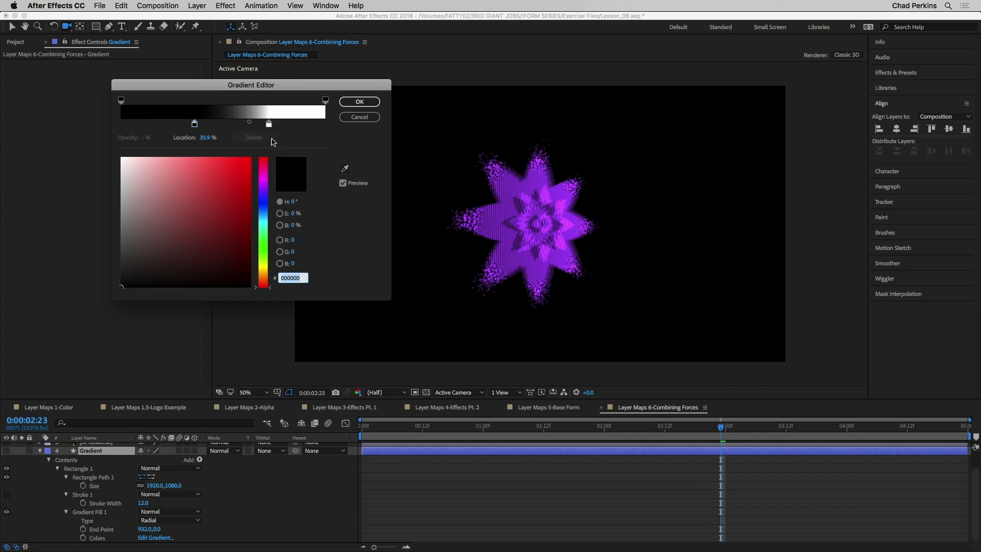
pyautogui.moveTo(271, 127); pyautogui.dragTo(250, 123)
pyautogui.click(281, 123)
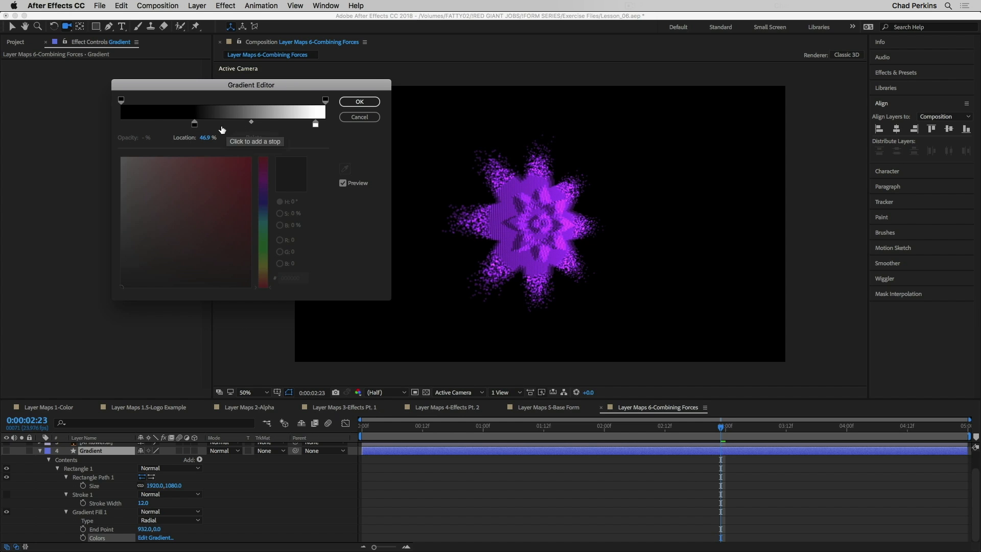
pyautogui.moveTo(251, 124)
pyautogui.mouseDown()
pyautogui.moveTo(312, 124)
pyautogui.moveTo(231, 123)
pyautogui.moveTo(243, 123)
pyautogui.mouseUp()
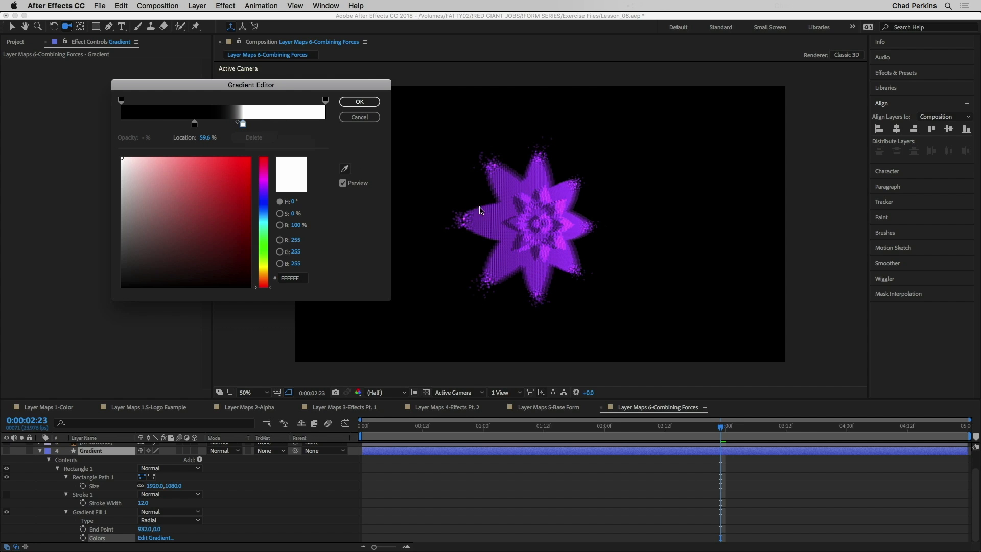
pyautogui.moveTo(243, 124)
pyautogui.mouseDown()
pyautogui.moveTo(257, 124)
pyautogui.moveTo(242, 123)
pyautogui.mouseUp()
pyautogui.click(247, 124)
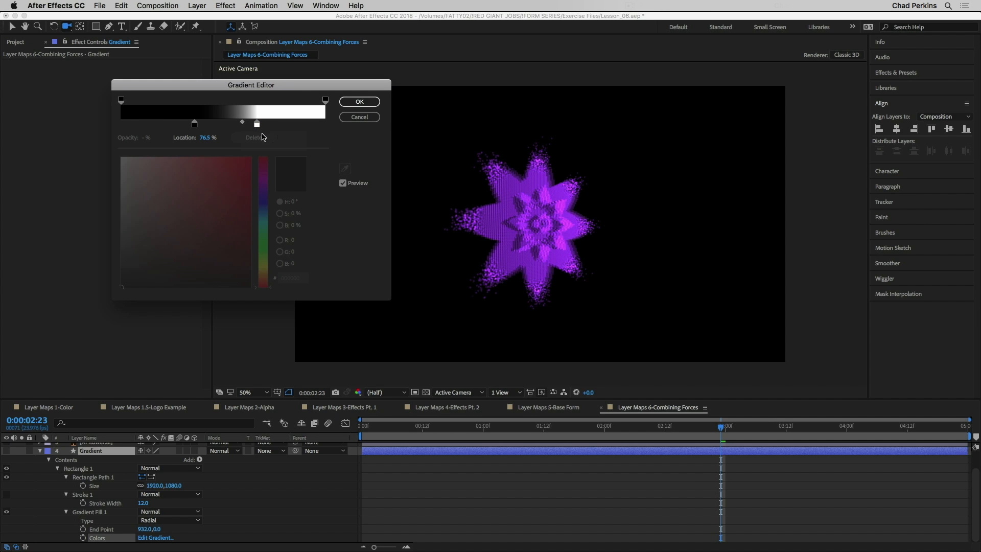
pyautogui.click(357, 102)
# - Set the Fractal Field's Displace on the Form layer to 150
pyautogui.scroll(3, 96, 483)
pyautogui.click(90, 455)
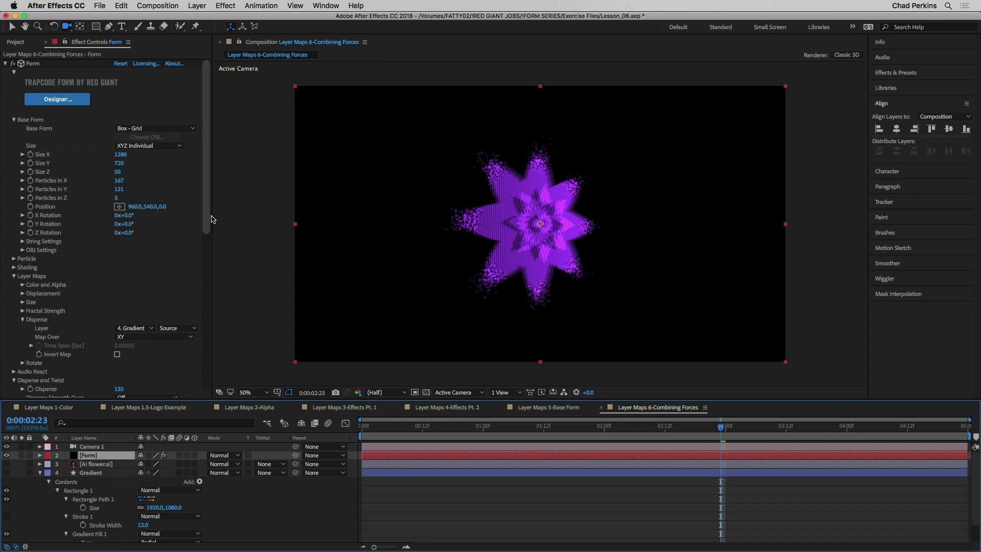
pyautogui.moveTo(207, 215); pyautogui.dragTo(207, 309)
pyautogui.click(116, 285)
pyautogui.write('150')
pyautogui.press('Return')
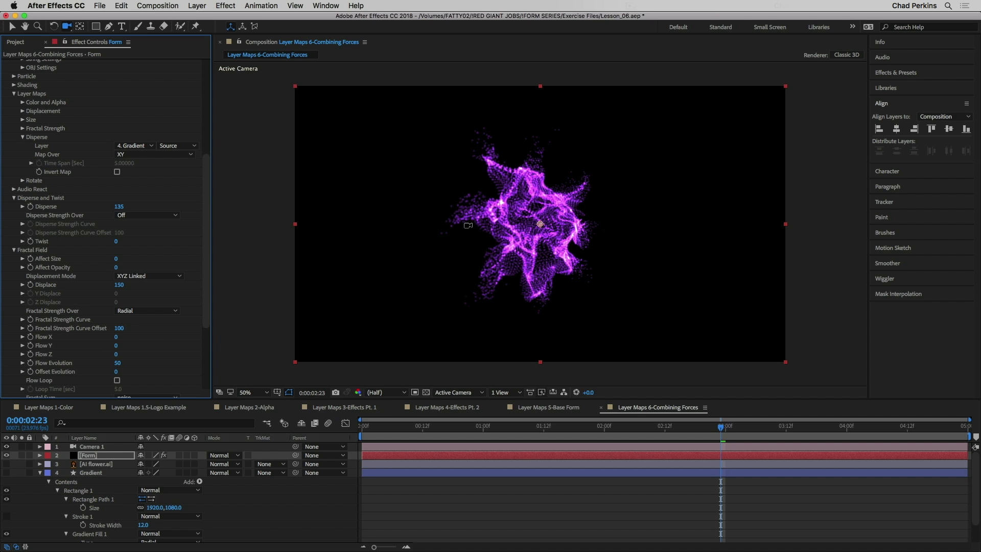
# - Draw a smoothed Fractal Strength Curve that stays at zero from the center and rises steeply to full toward the end
pyautogui.click(23, 321)
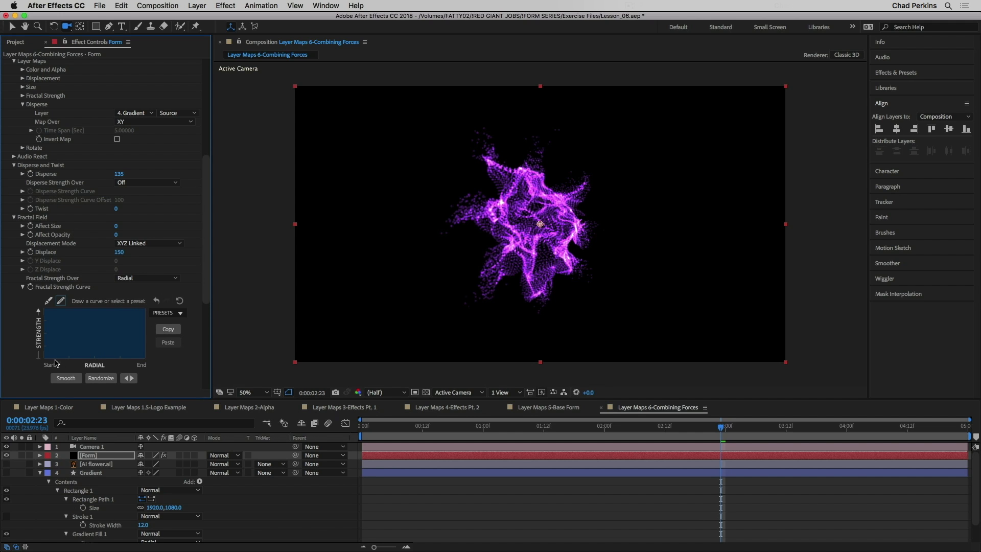
pyautogui.moveTo(47, 360)
pyautogui.mouseDown()
pyautogui.moveTo(69, 358)
pyautogui.moveTo(37, 361)
pyautogui.mouseUp()
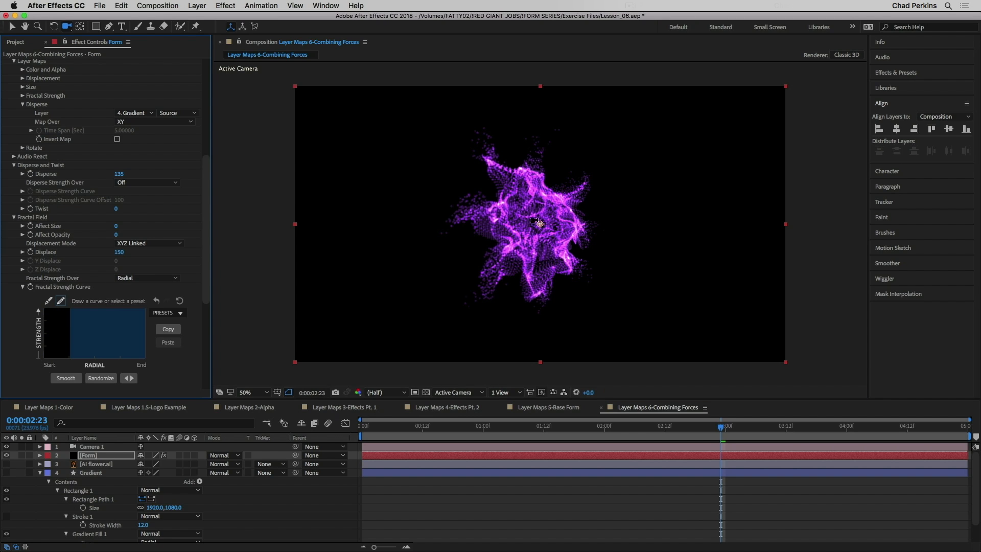
pyautogui.moveTo(57, 362)
pyautogui.mouseDown()
pyautogui.moveTo(102, 360)
pyautogui.moveTo(66, 358)
pyautogui.moveTo(104, 358)
pyautogui.moveTo(146, 309)
pyautogui.mouseUp()
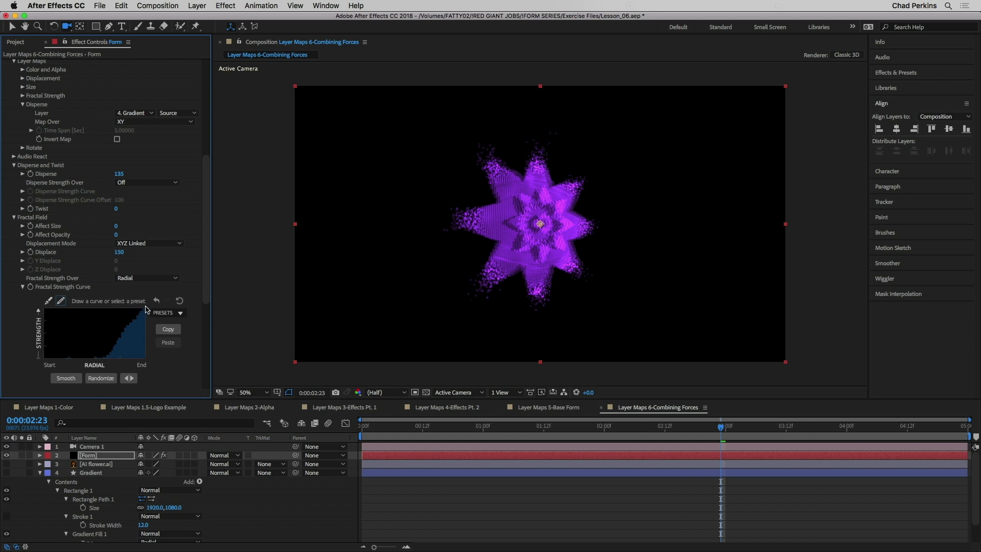
pyautogui.click(66, 381)
pyautogui.moveTo(111, 352)
pyautogui.mouseDown()
pyautogui.moveTo(146, 292)
pyautogui.moveTo(136, 305)
pyautogui.moveTo(144, 324)
pyautogui.moveTo(130, 309)
pyautogui.moveTo(114, 351)
pyautogui.mouseUp()
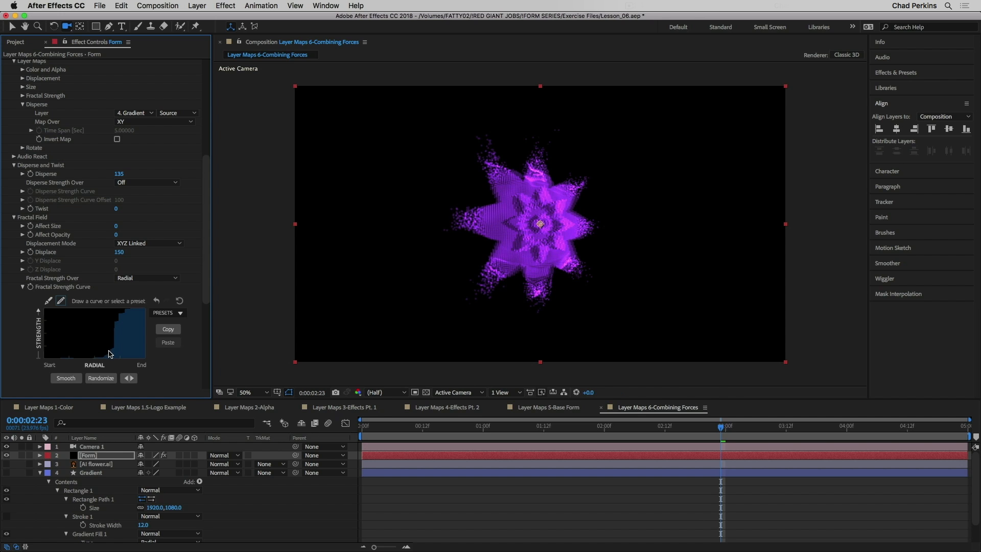
pyautogui.click(66, 379)
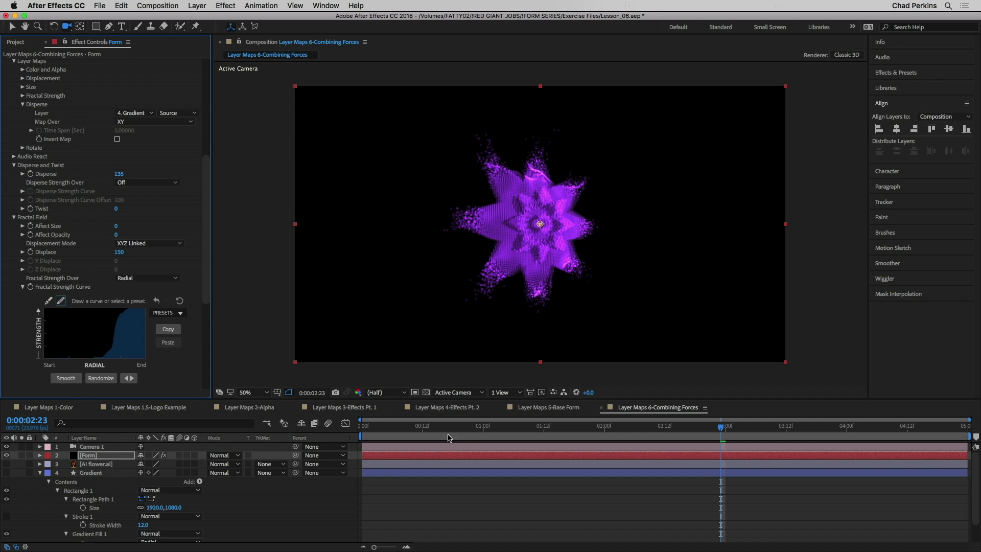
# - Scrub through the composition to about 0:00:02:03 to preview the animated flower tips
pyautogui.click(427, 426)
pyautogui.moveTo(408, 429); pyautogui.dragTo(621, 417)
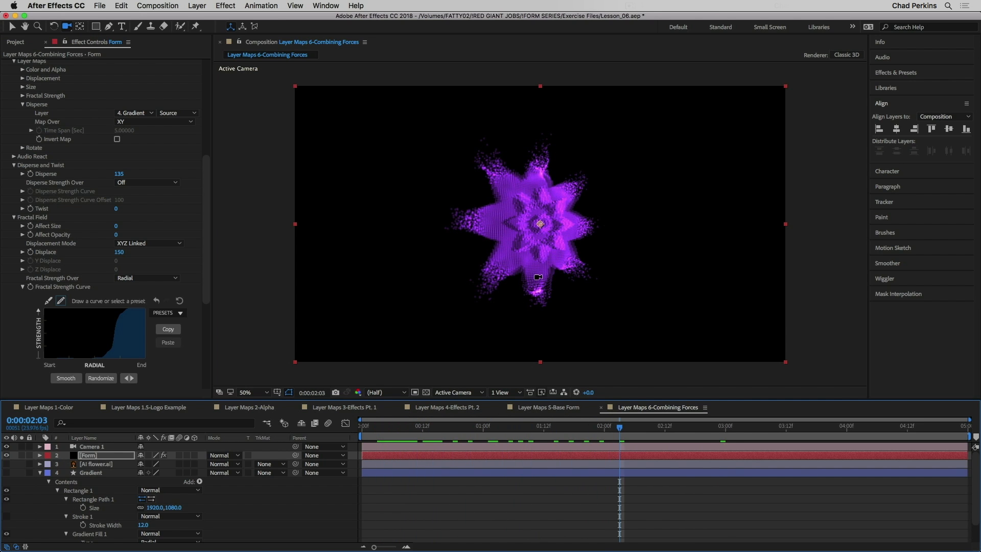